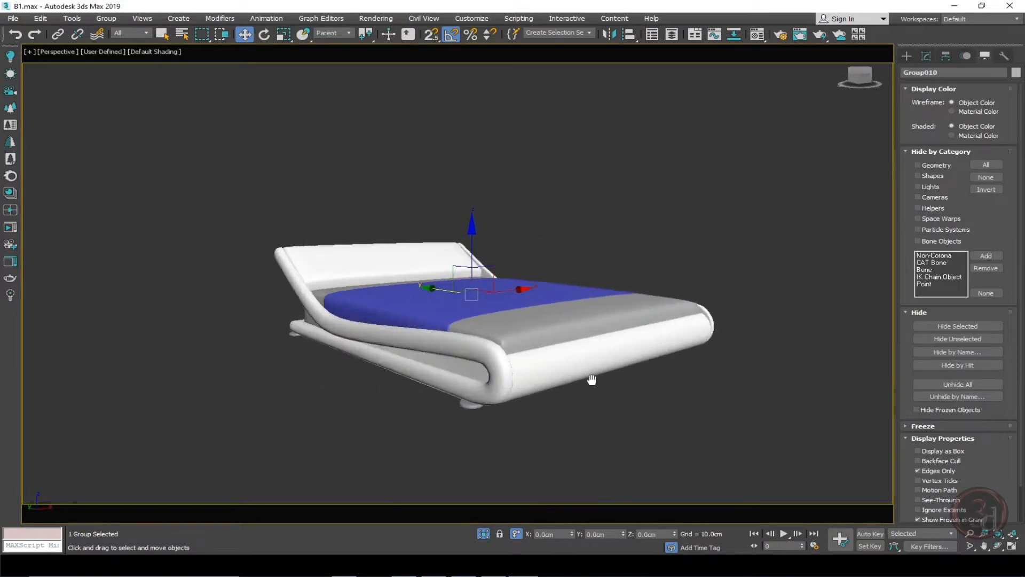
Deselect the bed, orbit around it to inspect it, and switch to a top wireframe view.
left_click(778, 373)
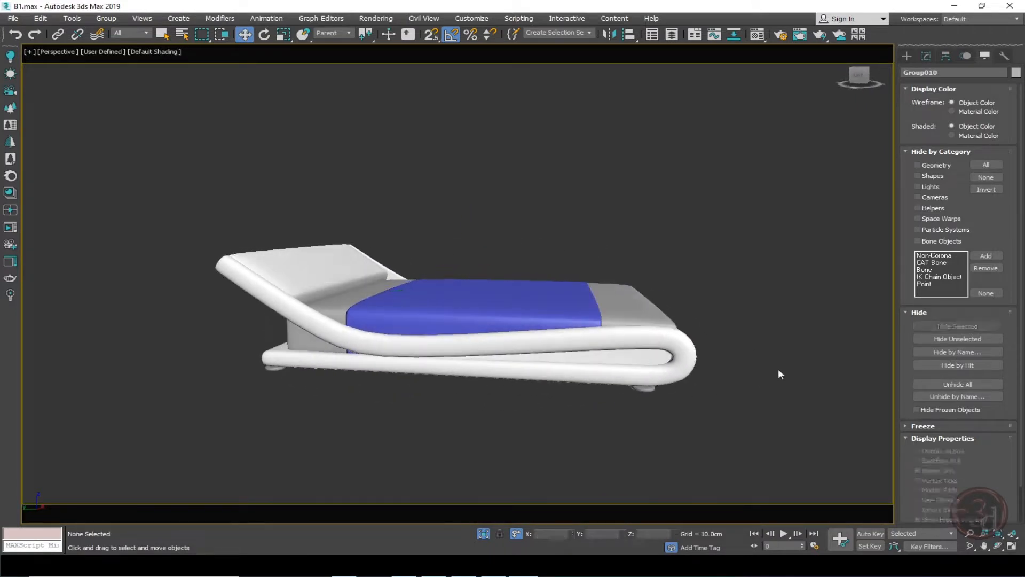
middle_click_drag(778, 373, 602, 320, "alt")
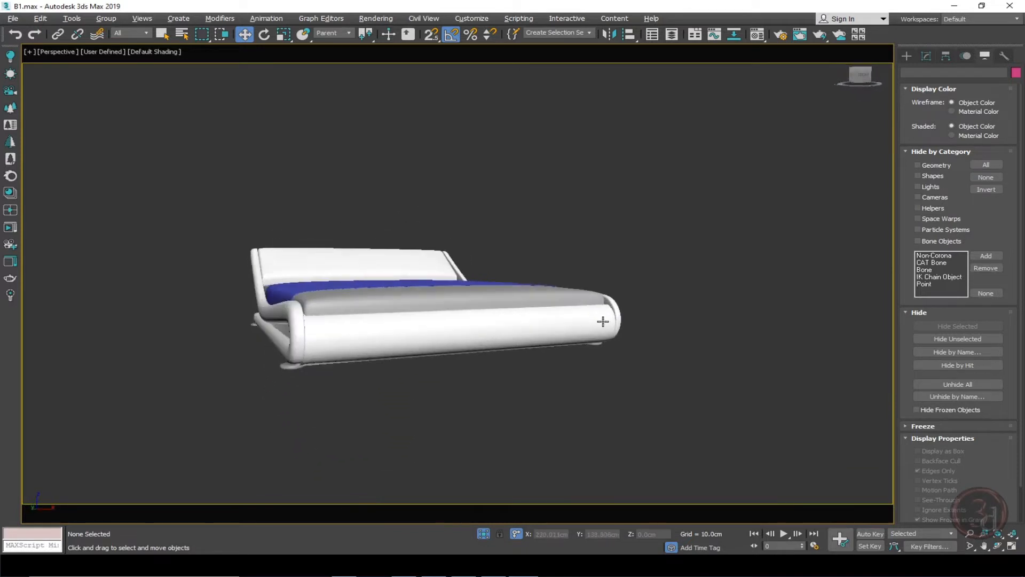
middle_click_drag(499, 339, 650, 315, "alt")
middle_click_drag(656, 357, 533, 374, "alt")
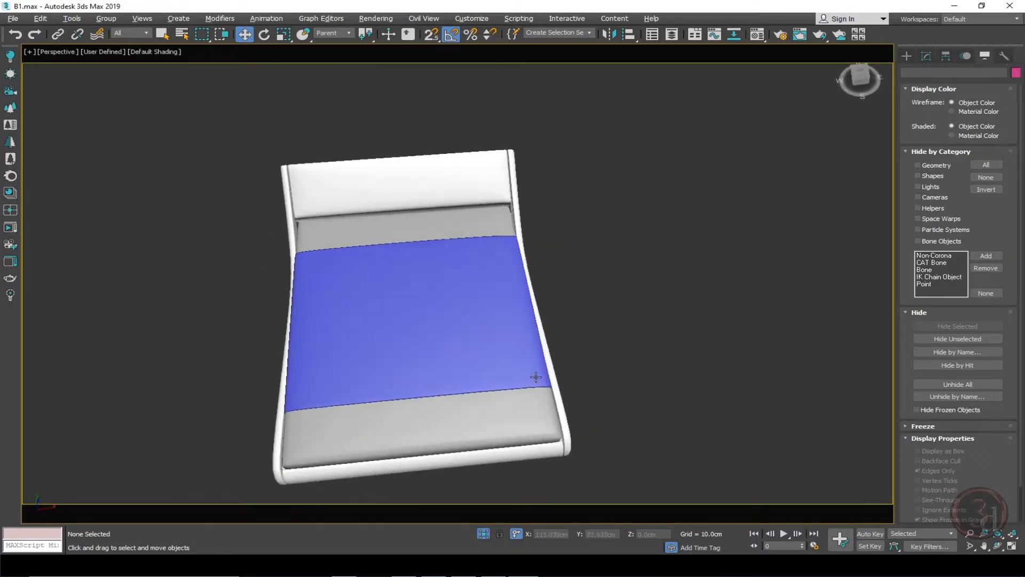
key("t")
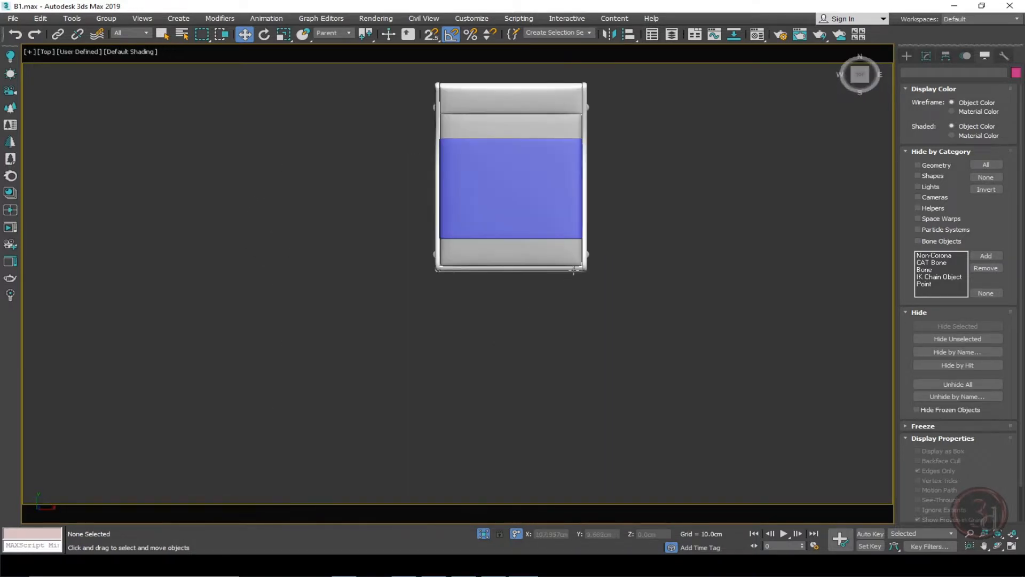
middle_click_drag(573, 270, 556, 281)
key("F3")
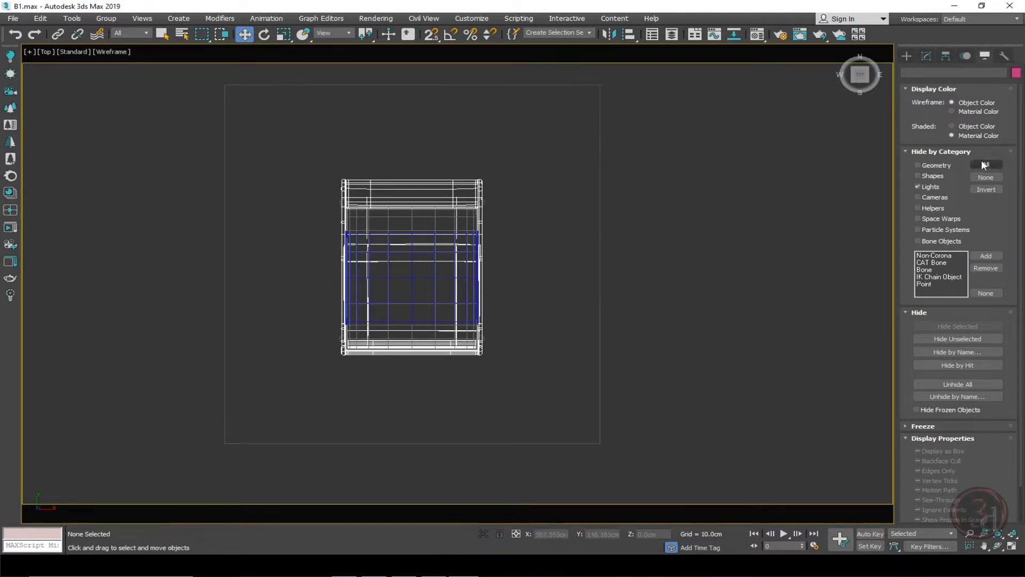
Create a box snapped to the rectangle's corners around the bed, about 518 by 487 cm and 336 cm high.
left_click(905, 56)
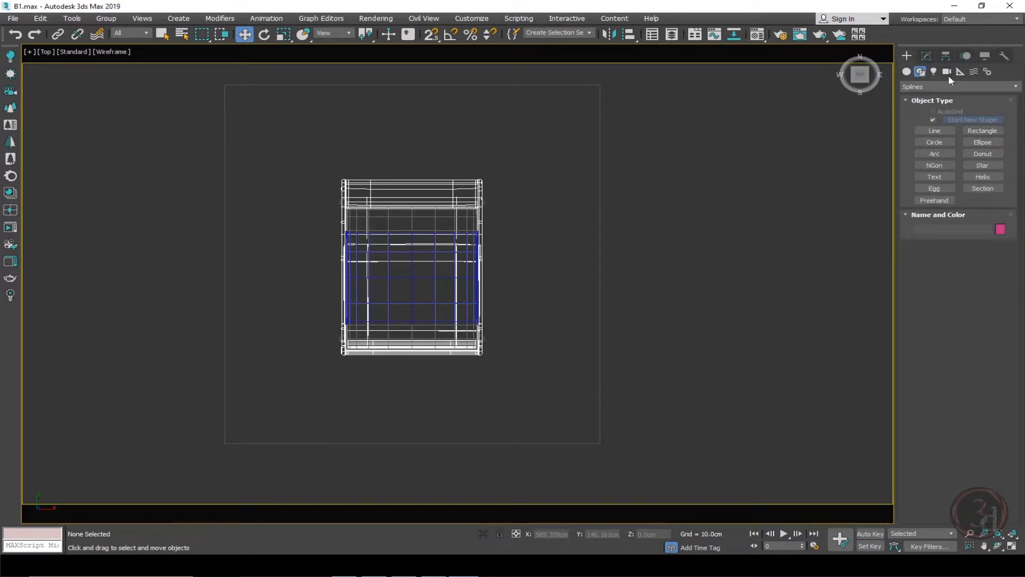
left_click(907, 72)
left_click(932, 120)
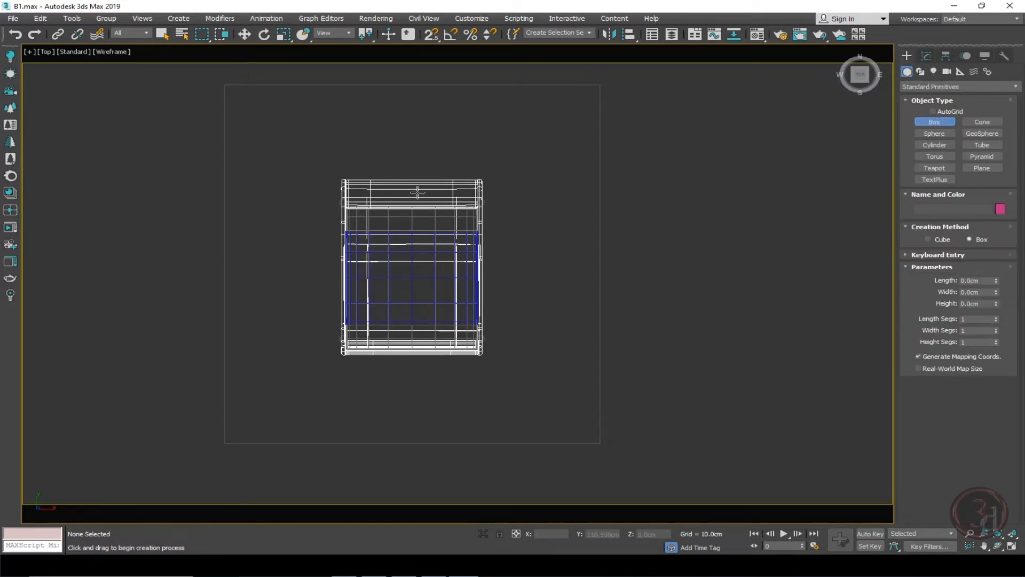
left_click(432, 33)
key("s")
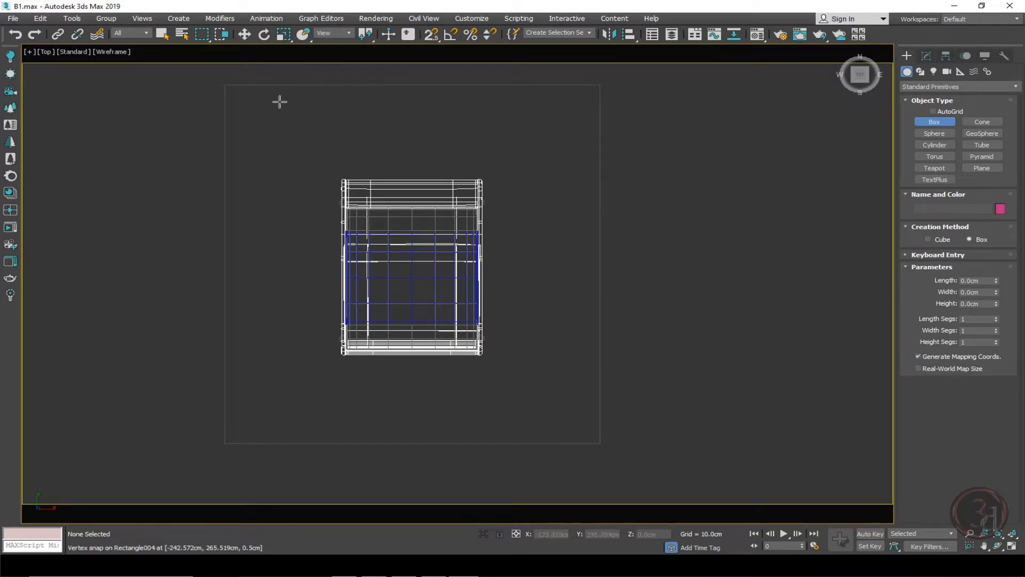
key("s")
left_click_drag(224, 85, 596, 443)
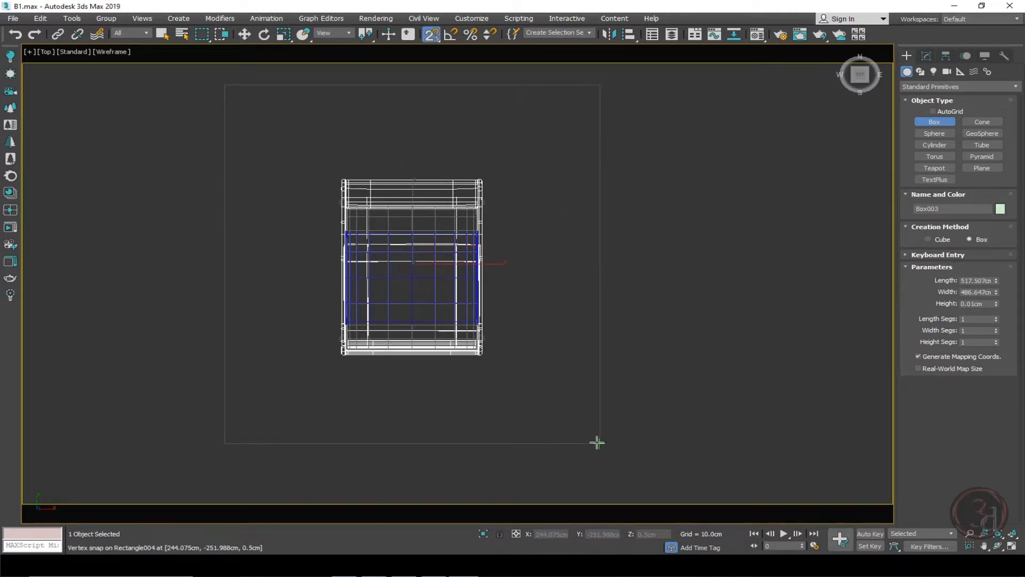
left_click(595, 210)
key("w")
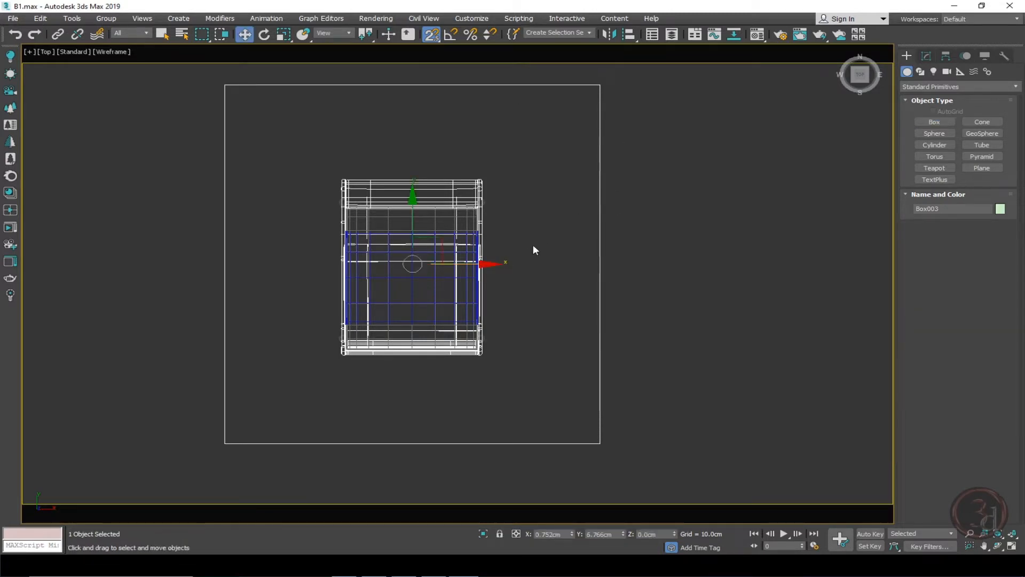
Set the box's height to 300 cm.
scroll(533, 249, "down", 5)
middle_click_drag(579, 308, 550, 215, "alt")
left_click(926, 56)
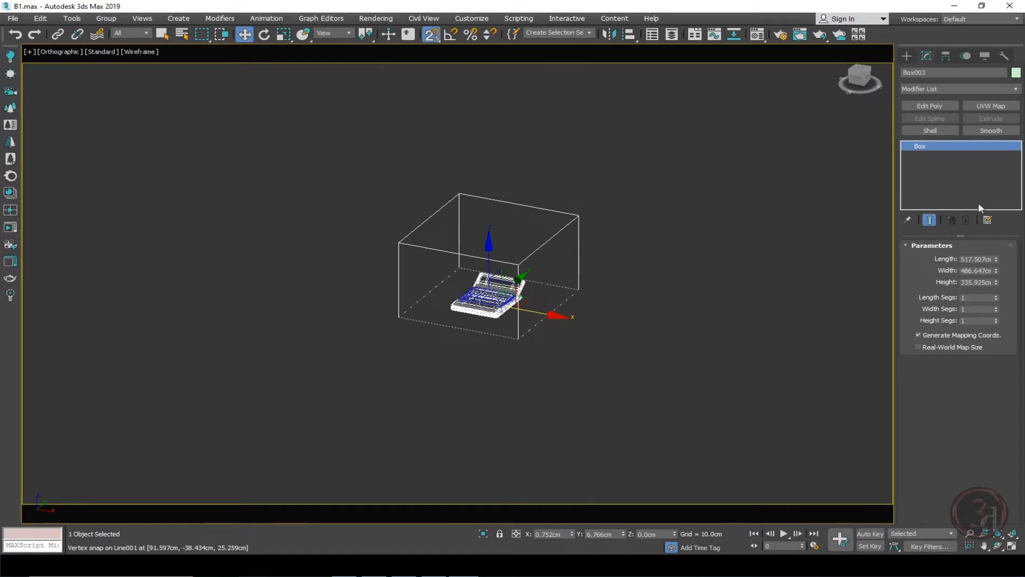
double_click(975, 284)
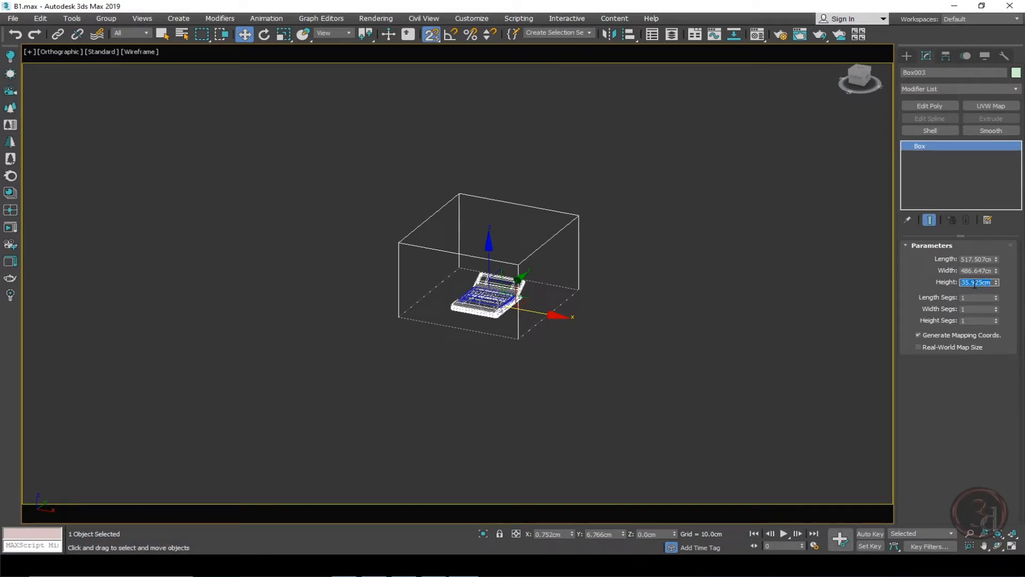
type("300")
key("Return")
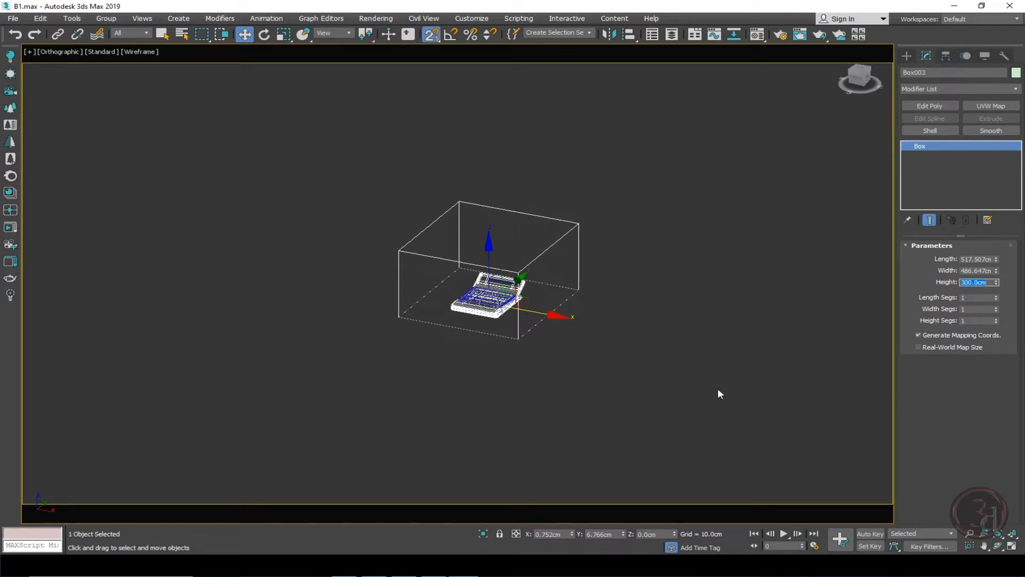
Isolate the box in a shaded perspective view and add an Edit Poly modifier to it.
middle_click_drag(591, 333, 544, 317)
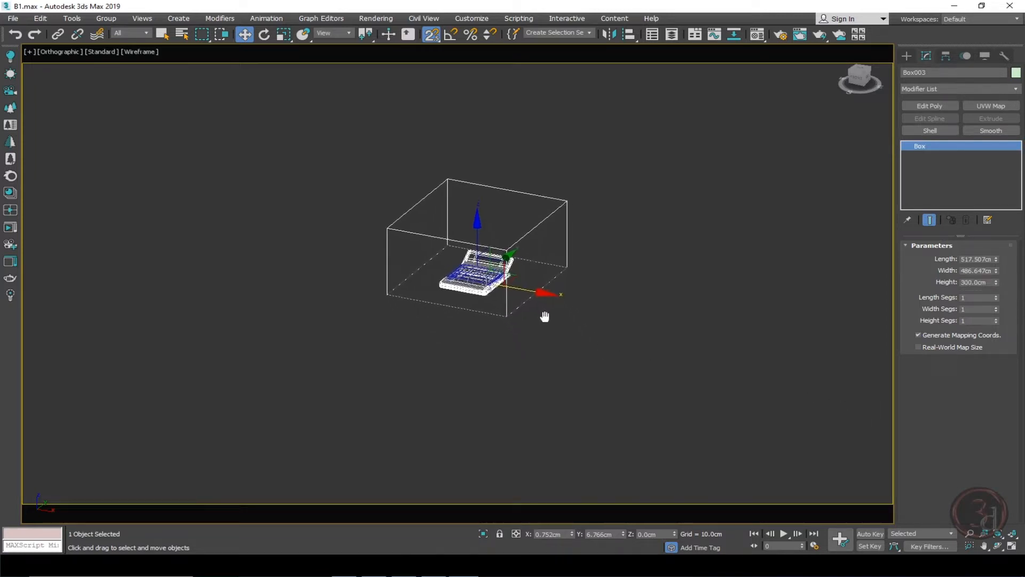
key("f")
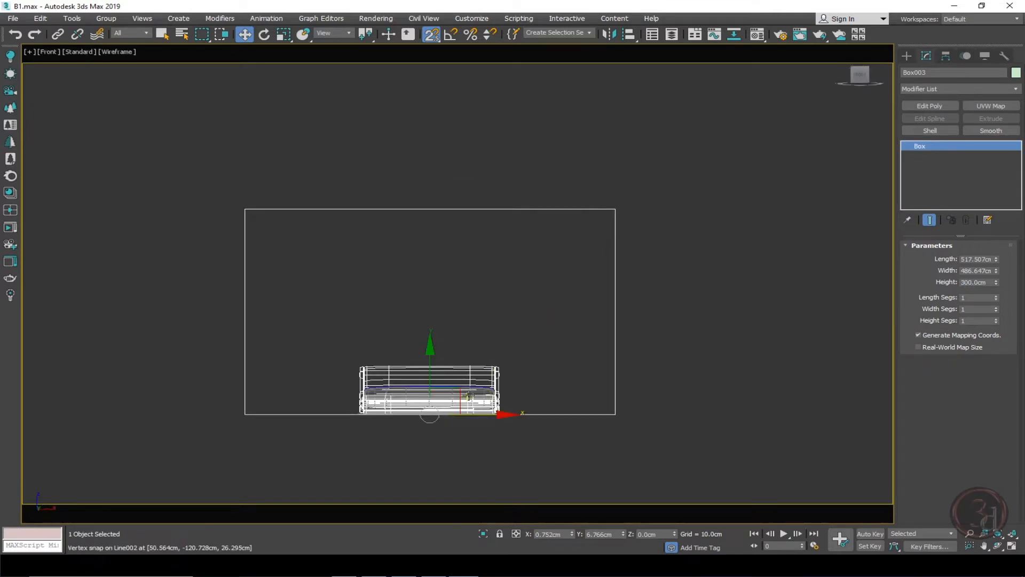
middle_click_drag(523, 321, 486, 366, "alt")
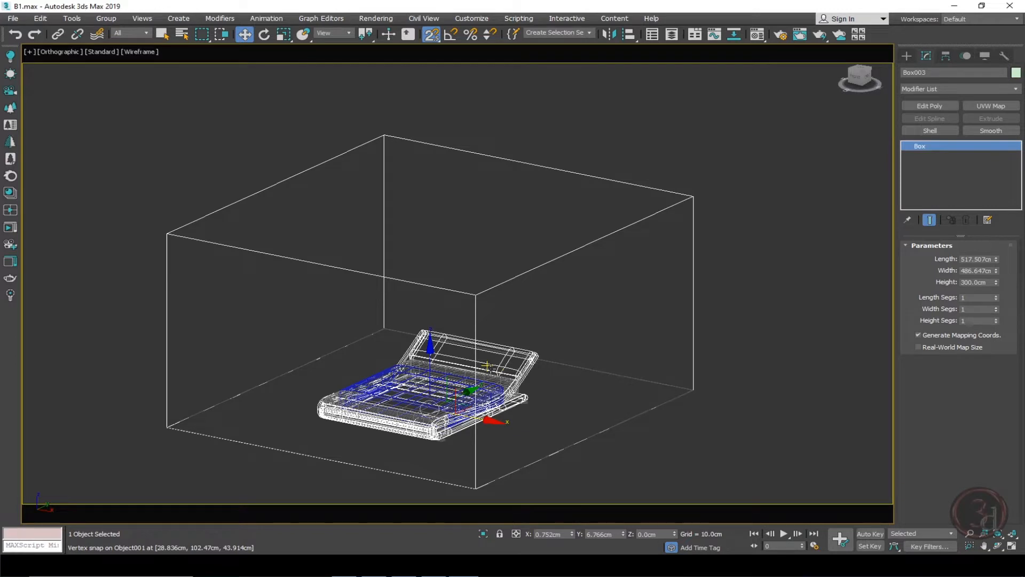
key("p")
key("s")
middle_click_drag(619, 395, 610, 374)
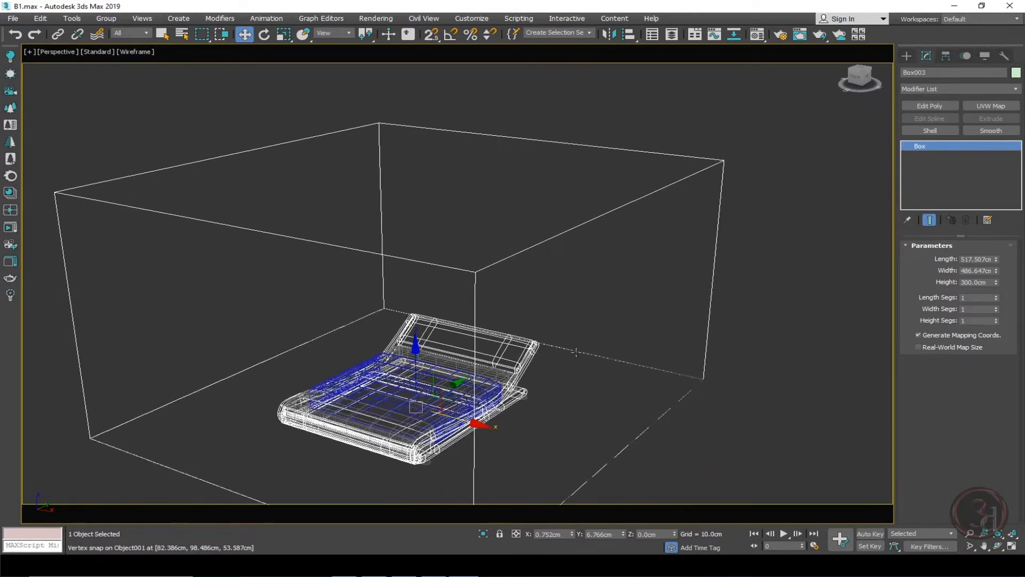
key("F3")
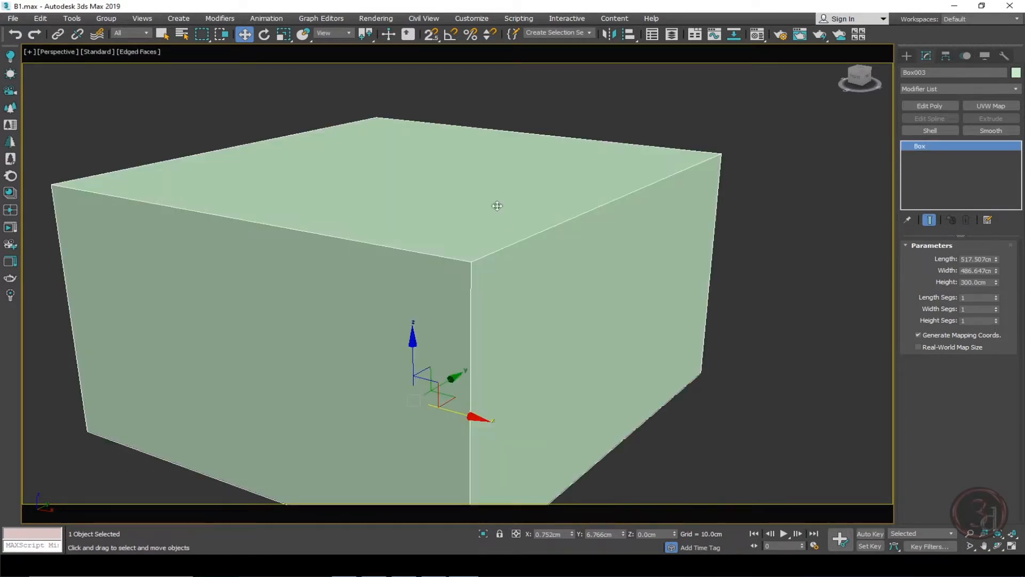
middle_click_drag(527, 333, 534, 268, "alt")
key("alt+q")
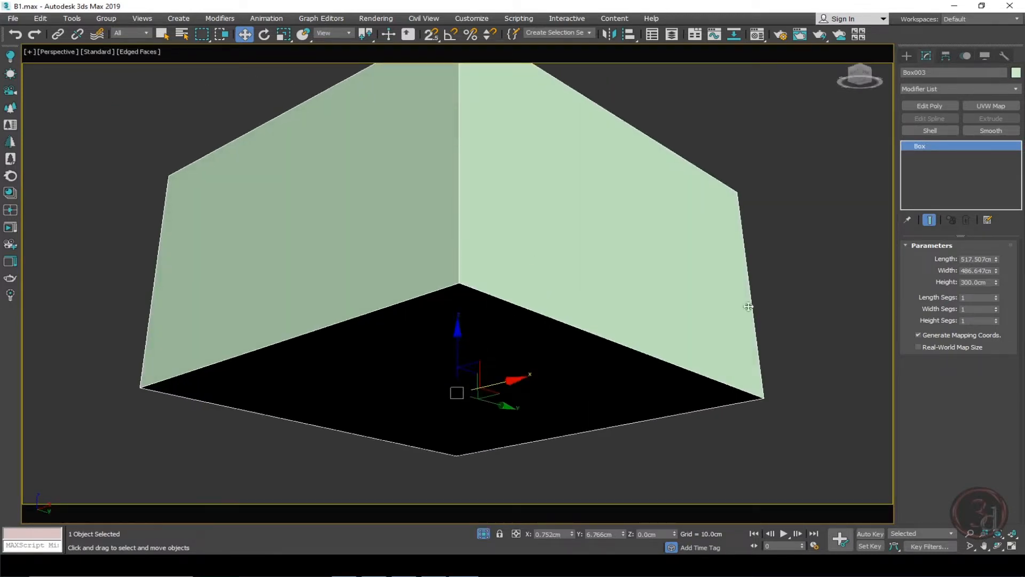
left_click(935, 106)
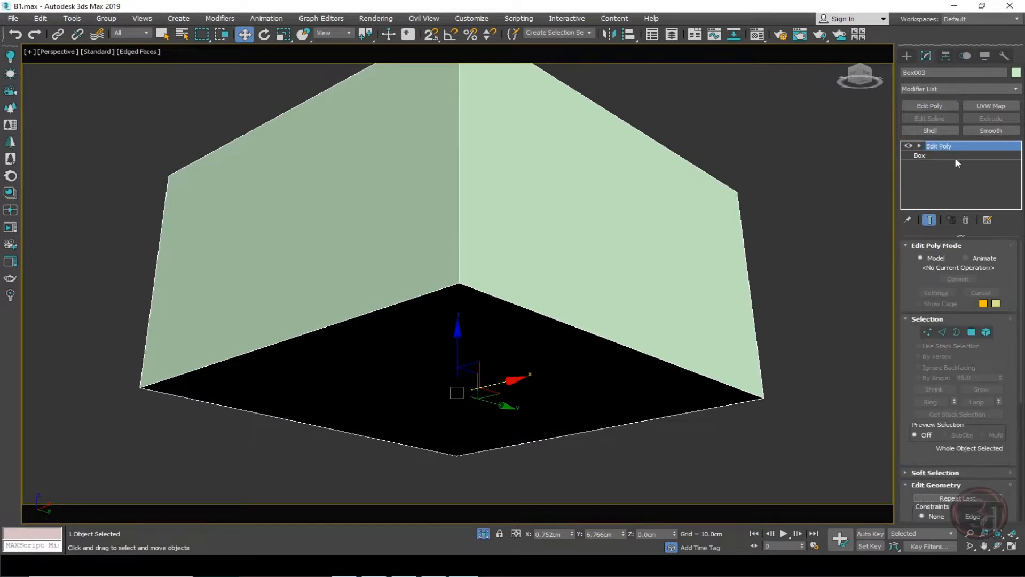
Detach the box's bottom polygon as a separate floor object.
left_click(977, 332)
left_click(481, 327)
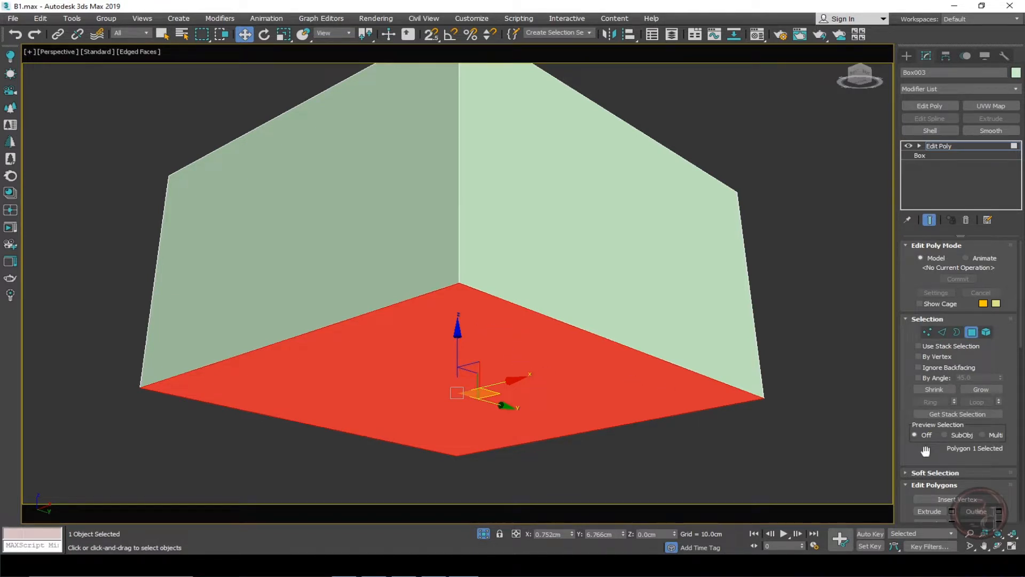
scroll(923, 453, "down", 5)
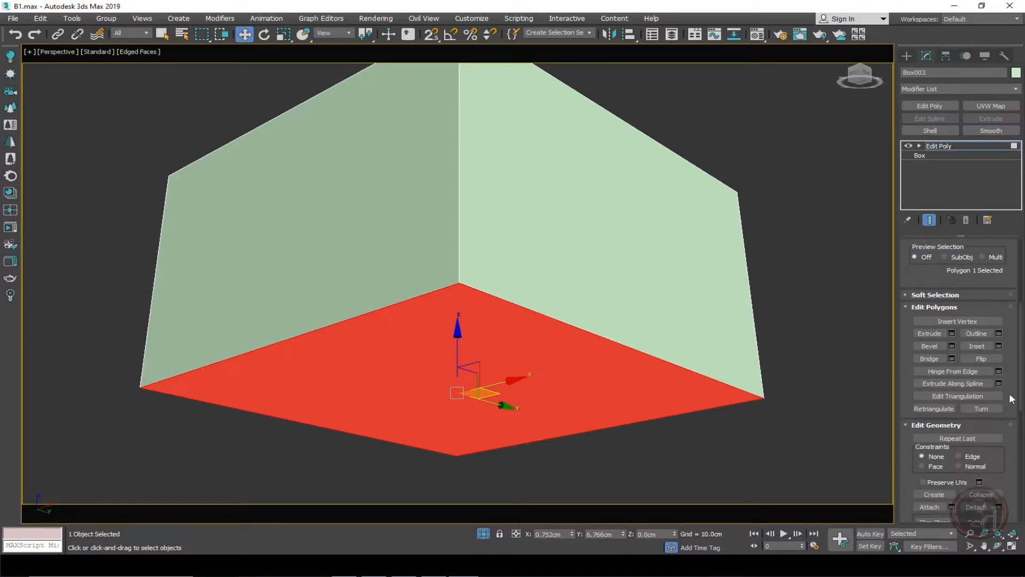
scroll(1009, 474, "down", 3)
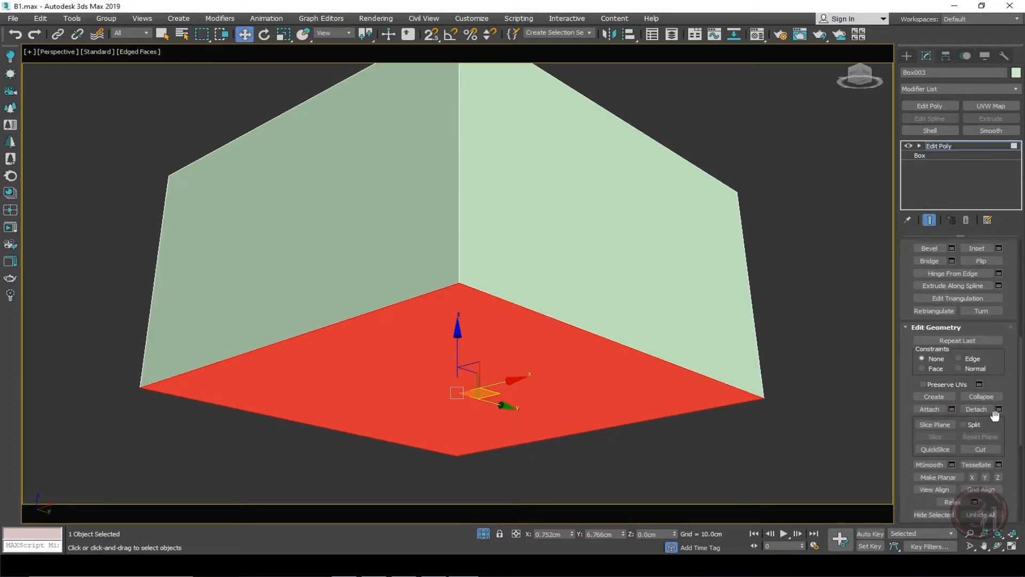
left_click(998, 409)
left_click(498, 300)
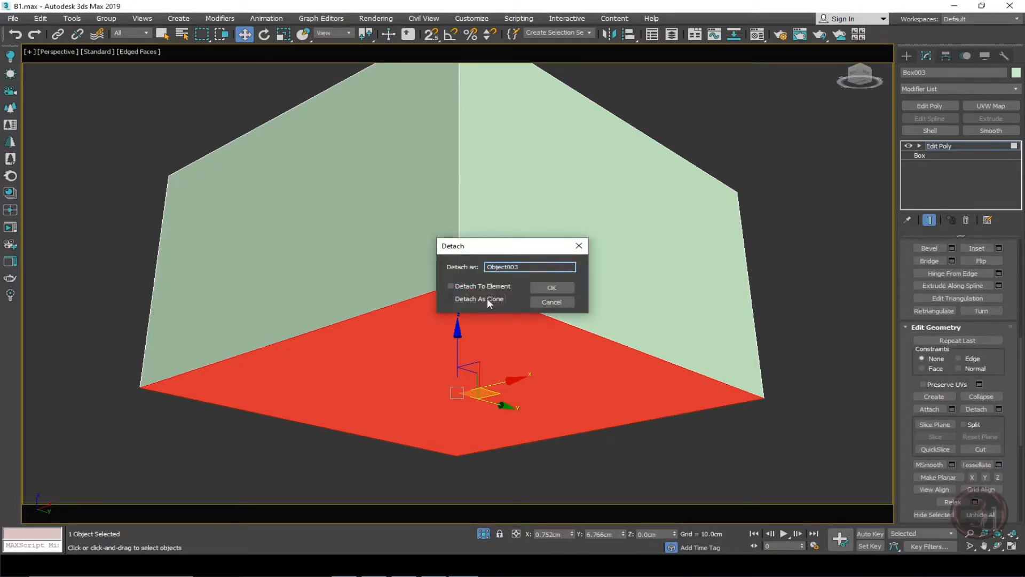
left_click(487, 298)
left_click(558, 288)
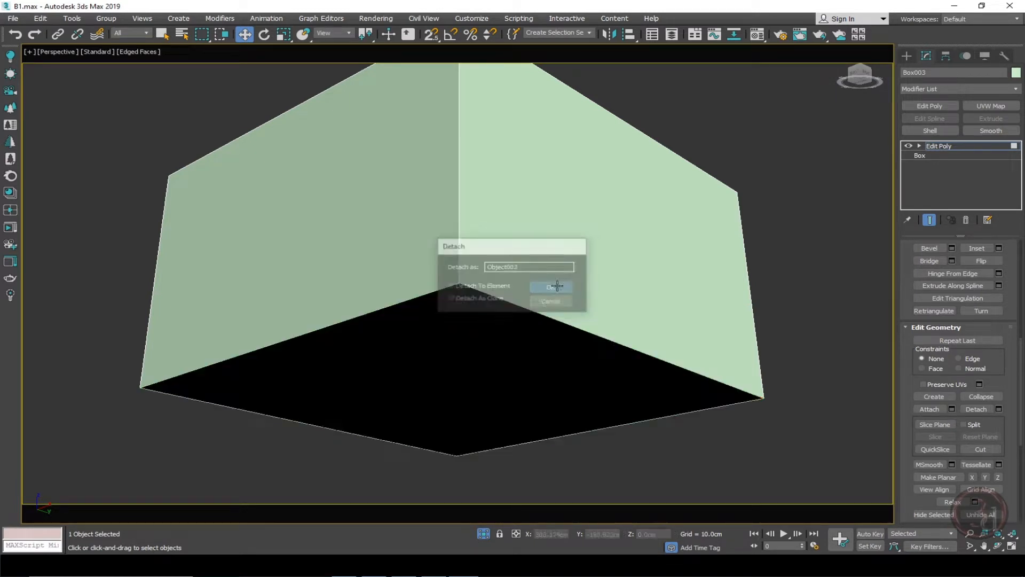
left_click(948, 146)
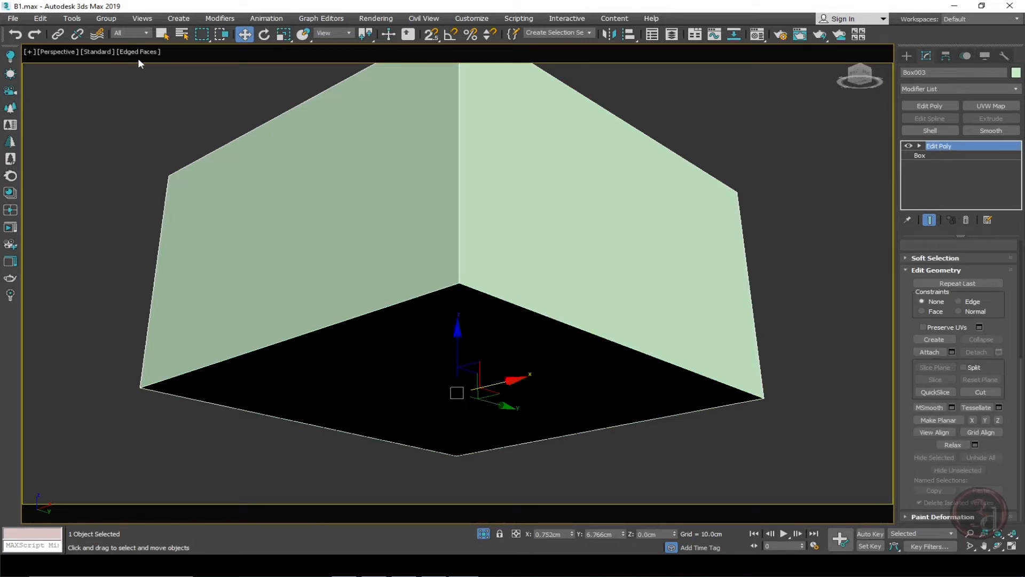
Set the viewport lighting to 2 Default Lights and apply it to all views.
left_click(95, 52)
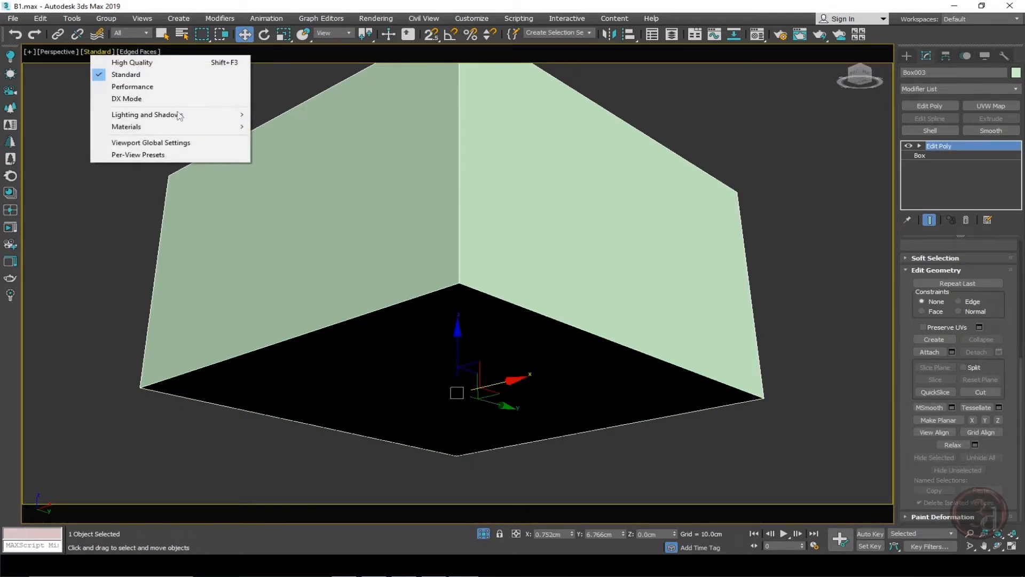
left_click(153, 154)
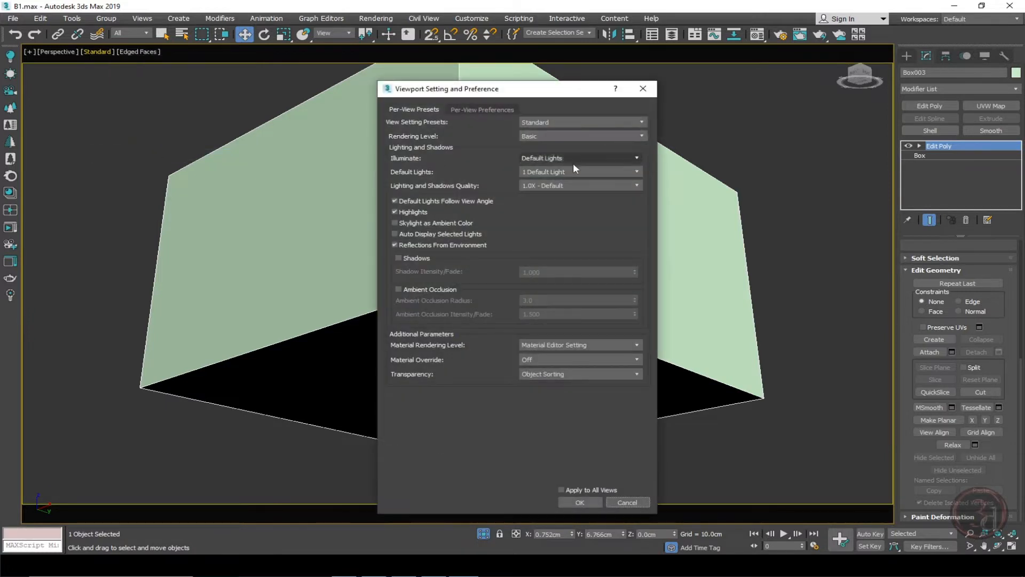
left_click(558, 171)
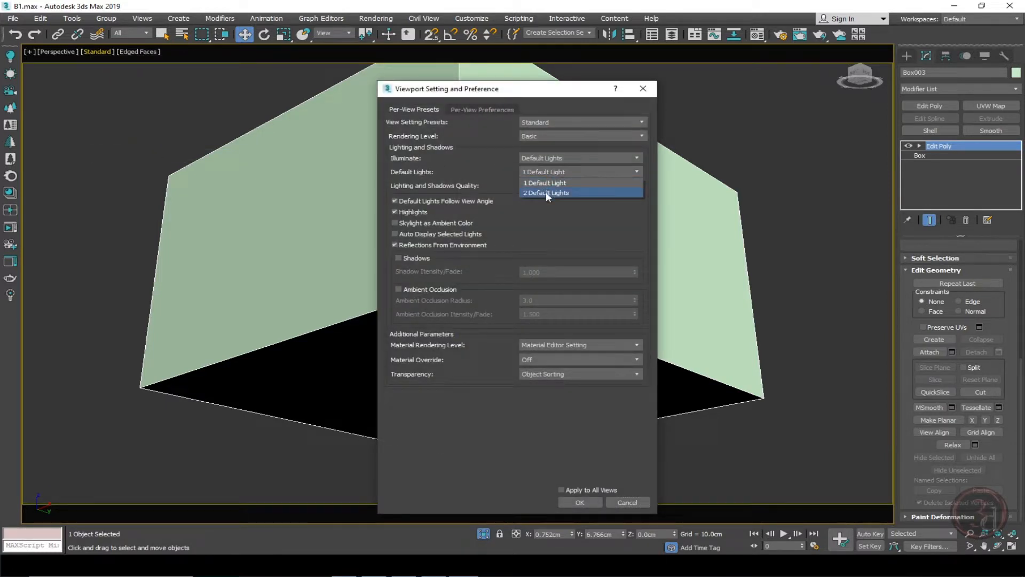
left_click(547, 193)
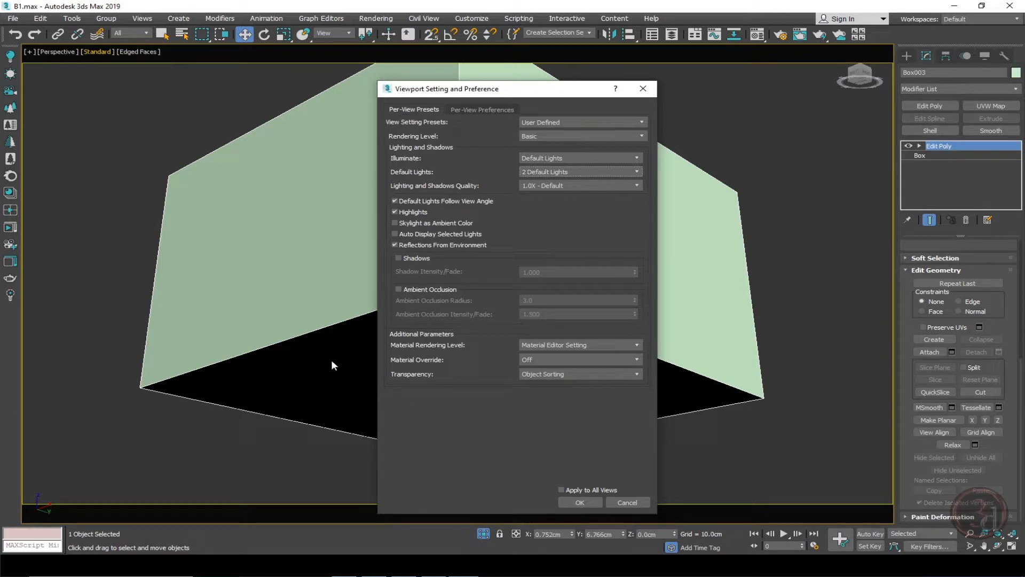
left_click(561, 489)
left_click(579, 502)
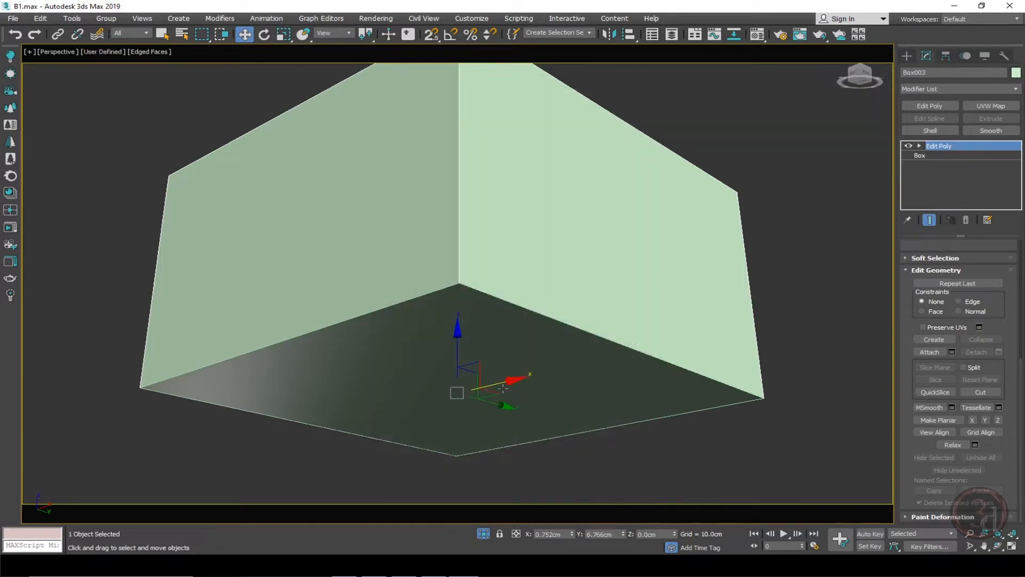
mouse_move(517, 343)
middle_mouse_down("alt")
mouse_move(513, 370)
mouse_move(535, 329)
mouse_move(516, 359)
middle_mouse_up("alt")
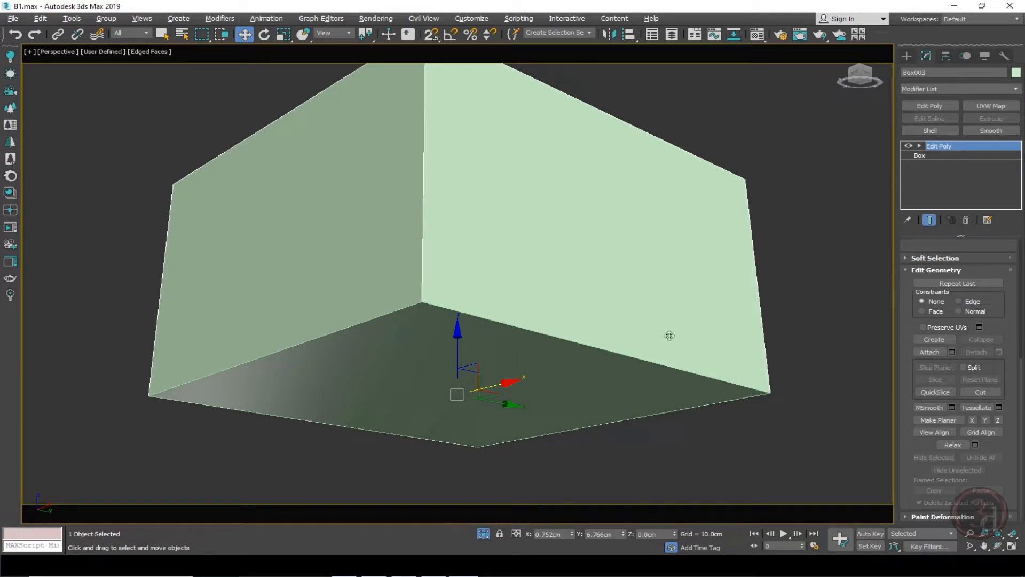
left_click(510, 355)
left_click_drag(497, 355, 288, 403)
key("ctrl+z")
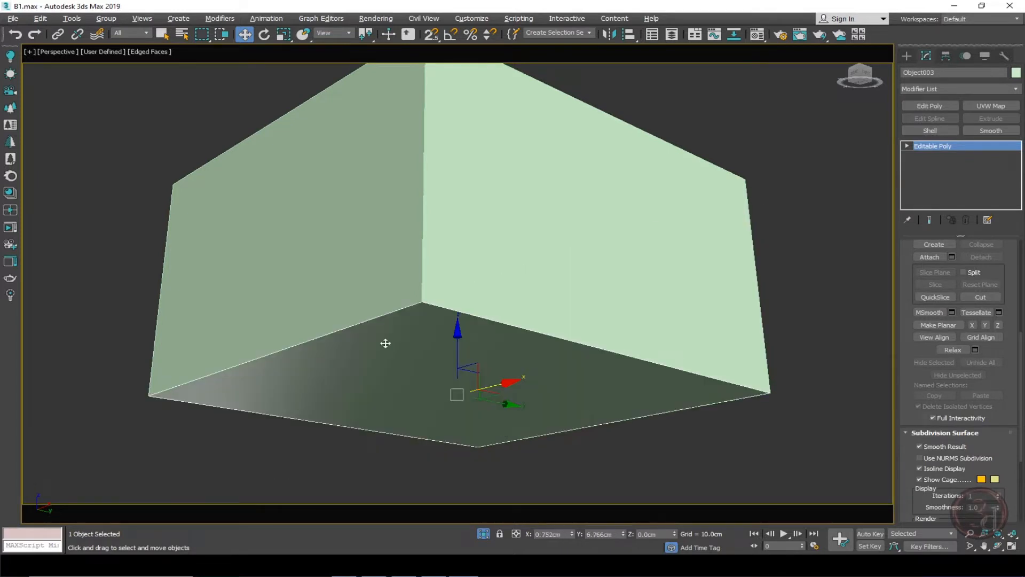
left_click_drag(487, 254, 220, 300)
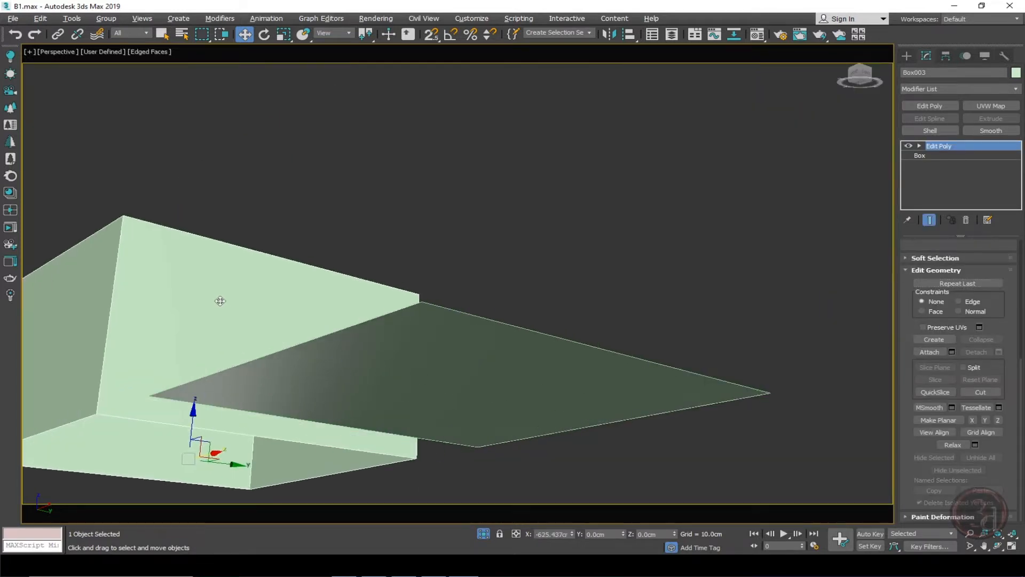
key("ctrl+z")
middle_click_drag(485, 277, 504, 229, "alt")
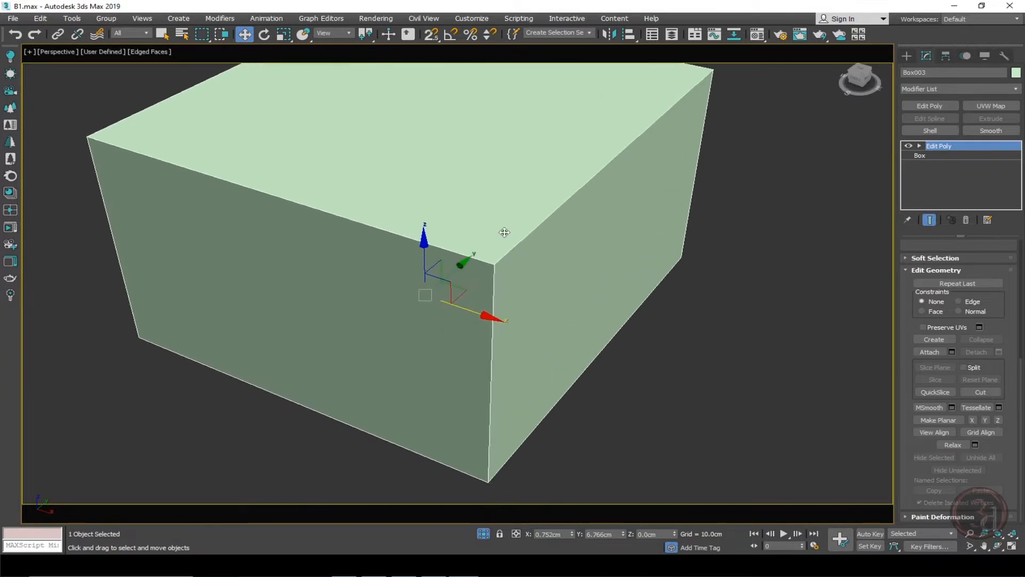
Exit isolation mode and switch to a top wireframe view of the room and bed.
mouse_move(498, 280)
middle_mouse_down("alt")
mouse_move(412, 235)
mouse_move(488, 266)
middle_mouse_up("alt")
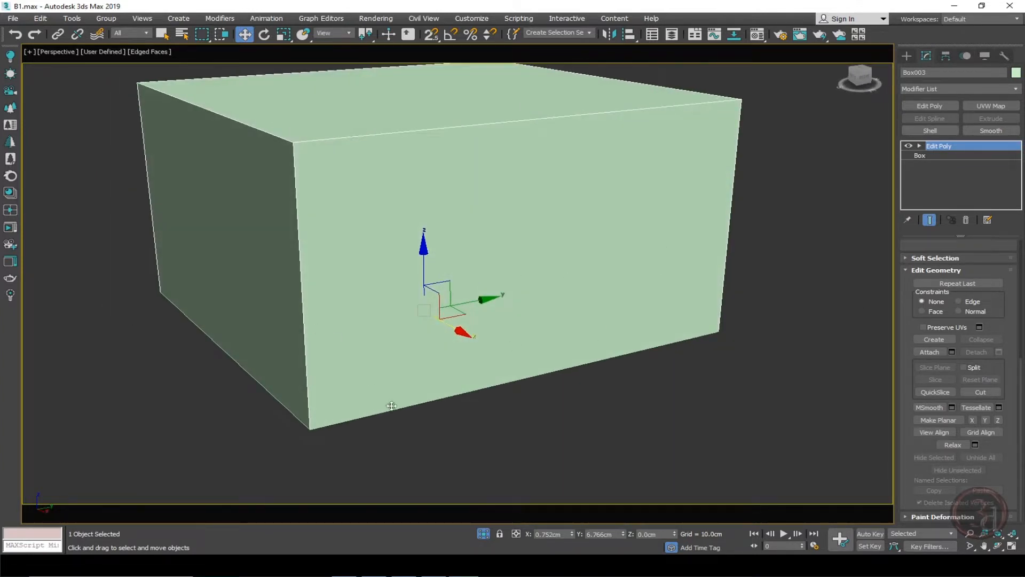
scroll(474, 470, "down", 3)
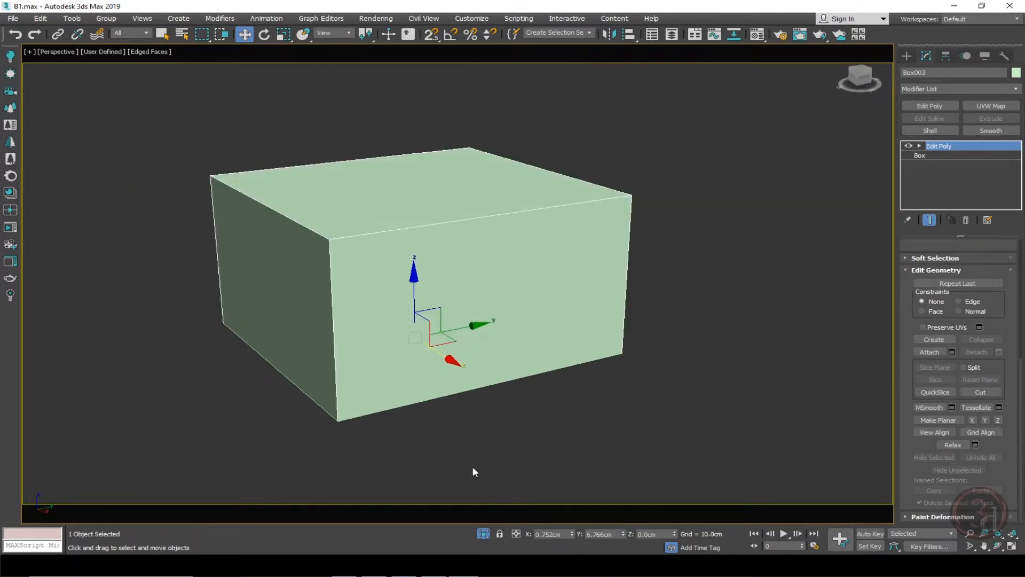
left_click(484, 535)
middle_click_drag(499, 368, 501, 390, "alt")
scroll(501, 390, "down", 6)
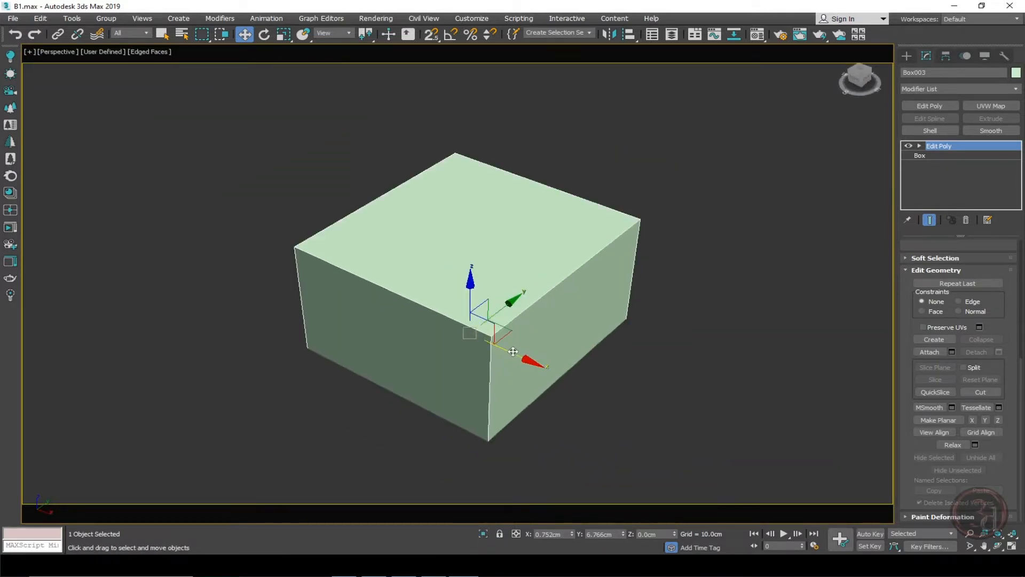
left_click_drag(512, 352, 485, 327)
middle_click_drag(518, 339, 519, 367)
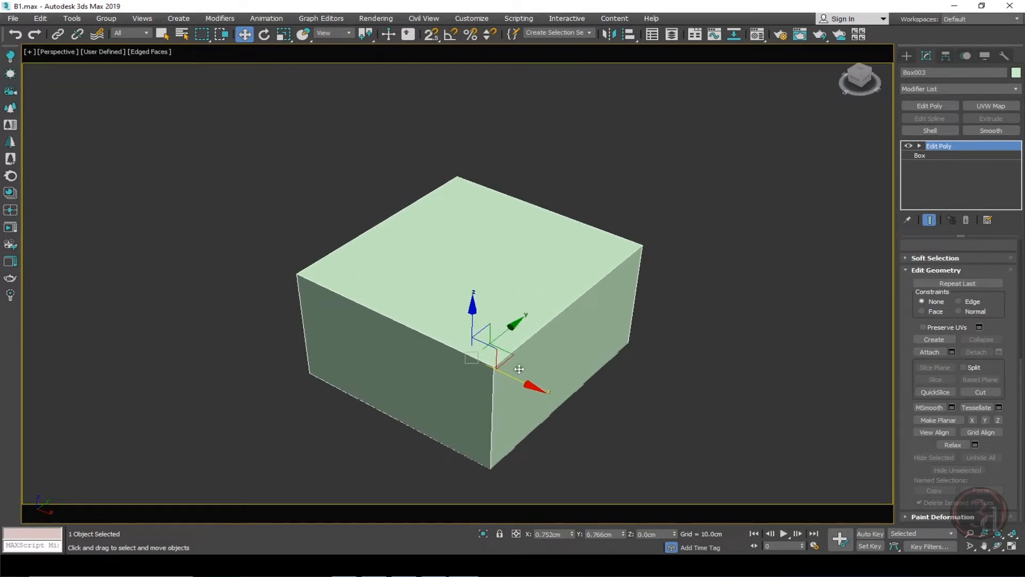
key("t")
key("F3")
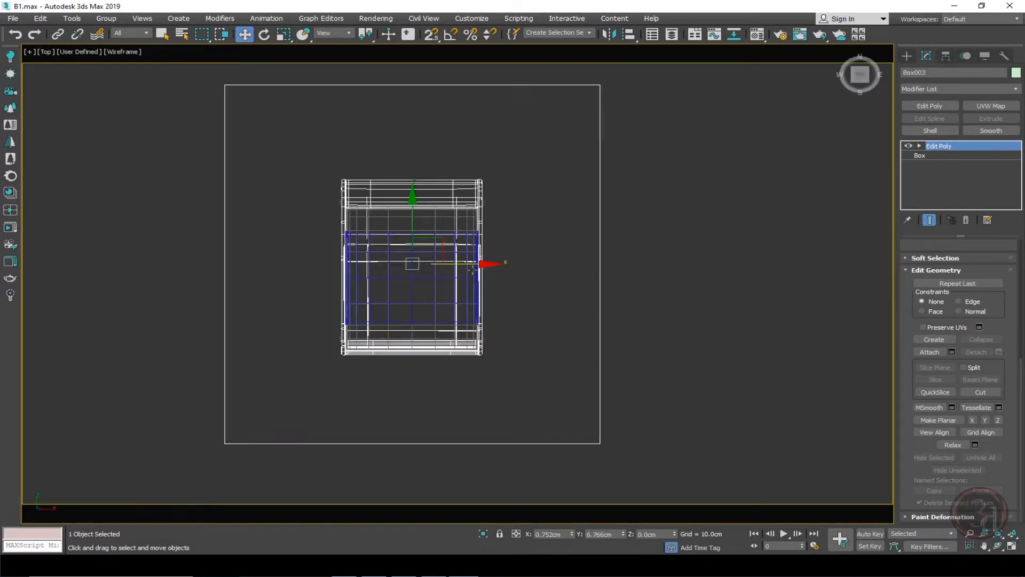
Select the bed and move it toward the room's upper wall and slightly right.
left_click(531, 220)
left_click_drag(530, 395, 529, 395)
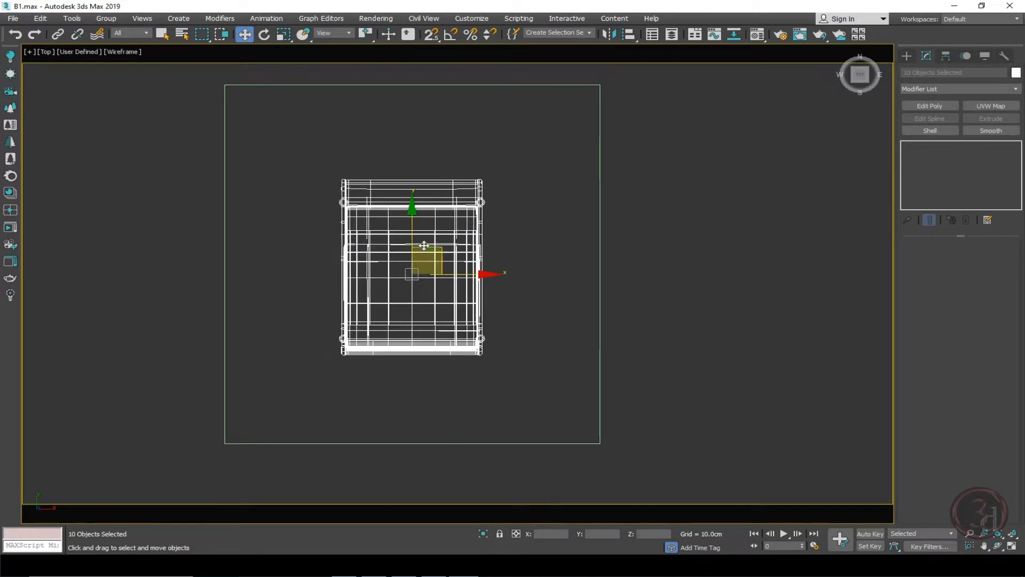
left_click_drag(412, 229, 409, 138)
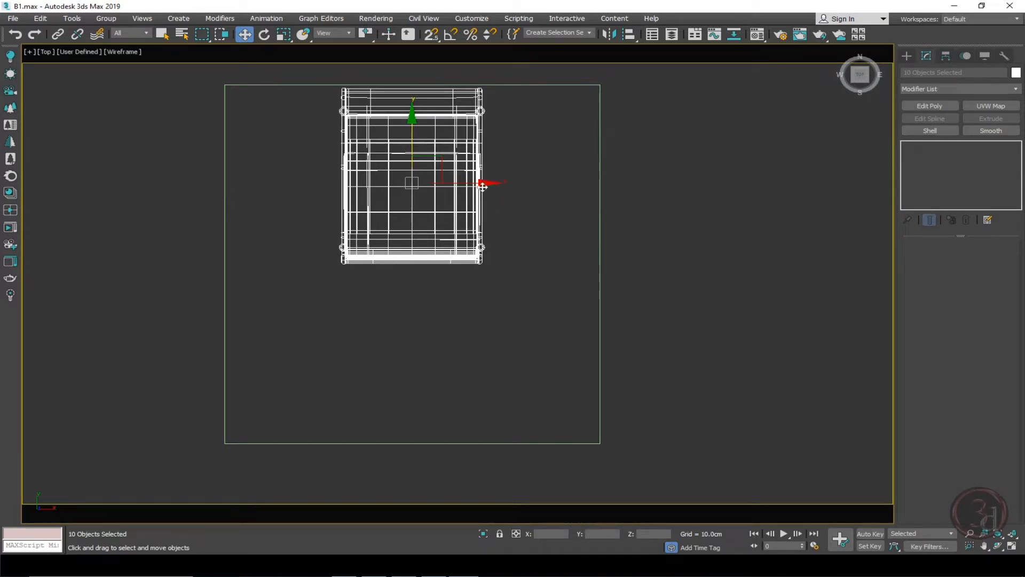
left_click_drag(482, 186, 507, 184)
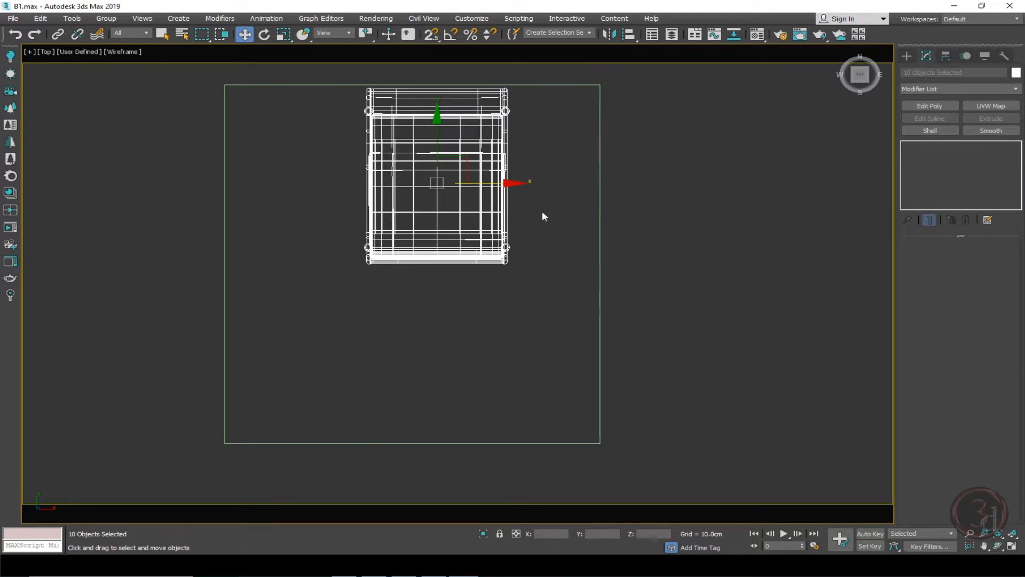
left_click(652, 257)
Draw a rectangle about 46 cm wide inside the room's left side and set its length to 200 cm.
middle_click_drag(279, 257, 321, 267)
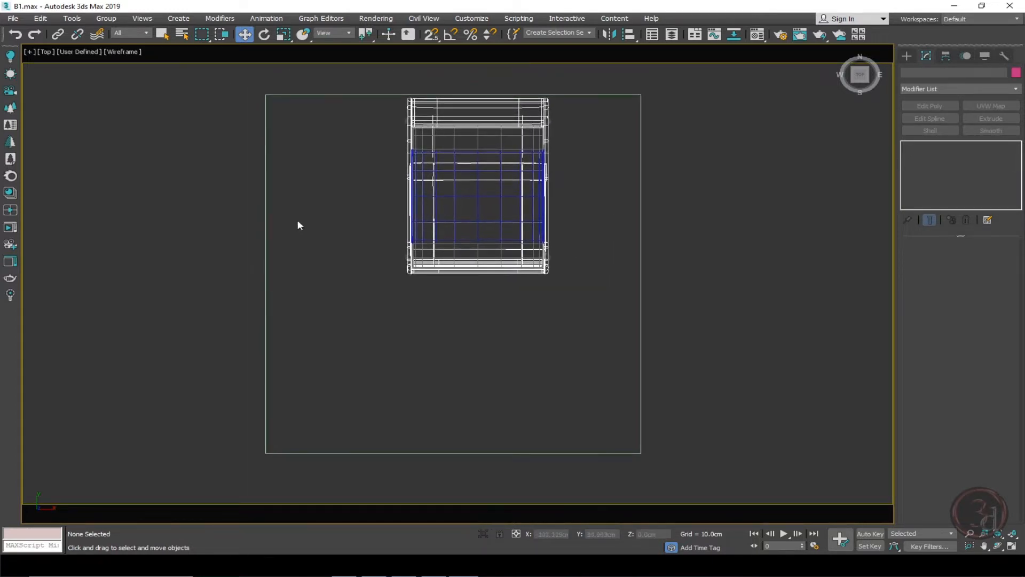
scroll(296, 193, "down", 2)
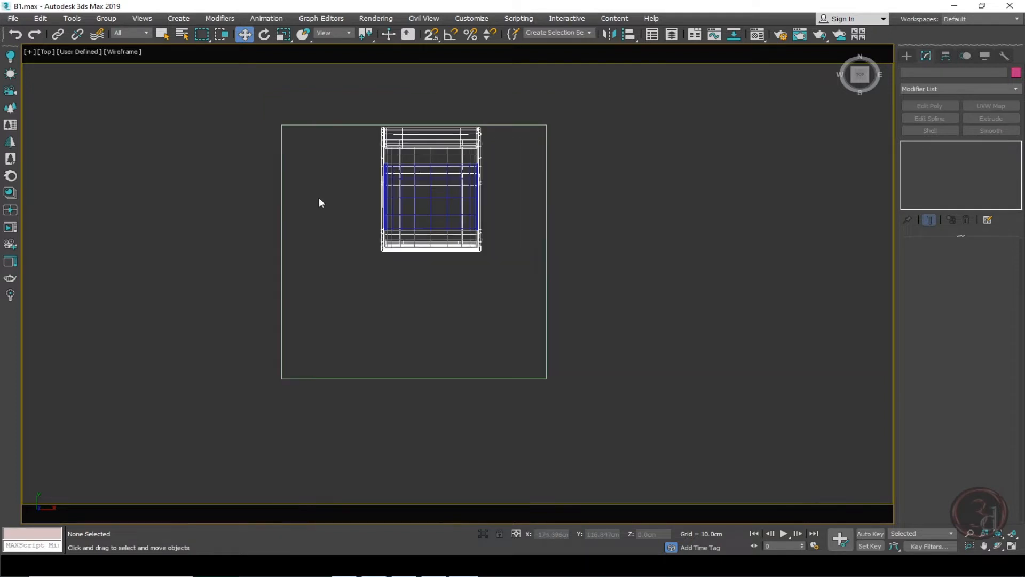
middle_click_drag(344, 222, 363, 233, "alt")
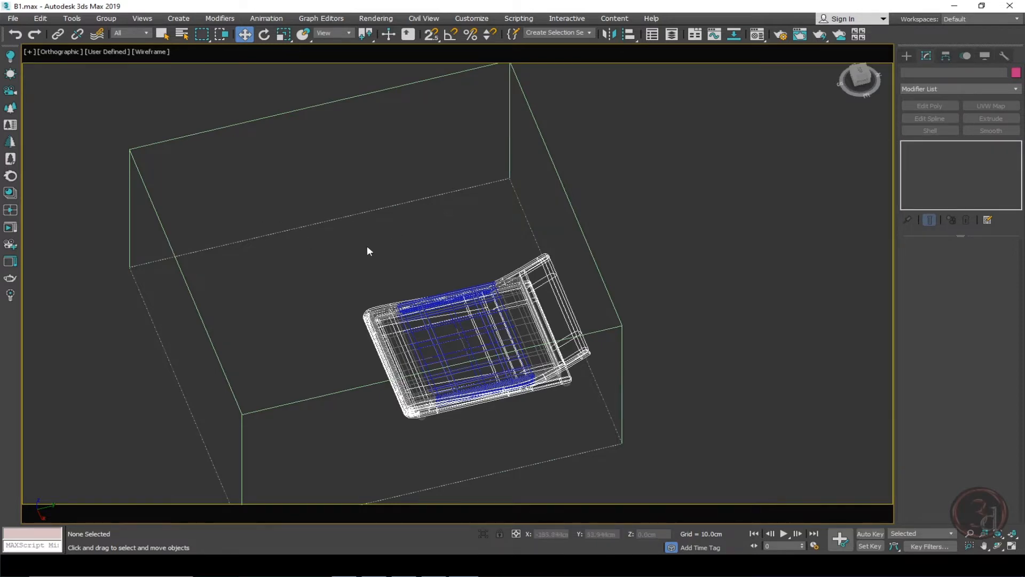
middle_click_drag(367, 248, 383, 289, "alt")
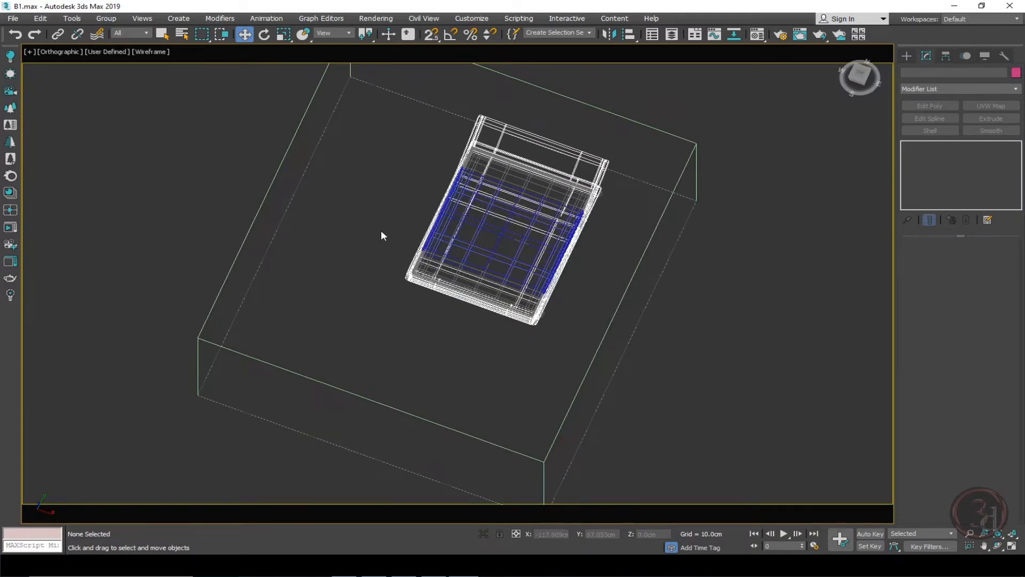
key("t")
middle_click_drag(346, 216, 370, 223)
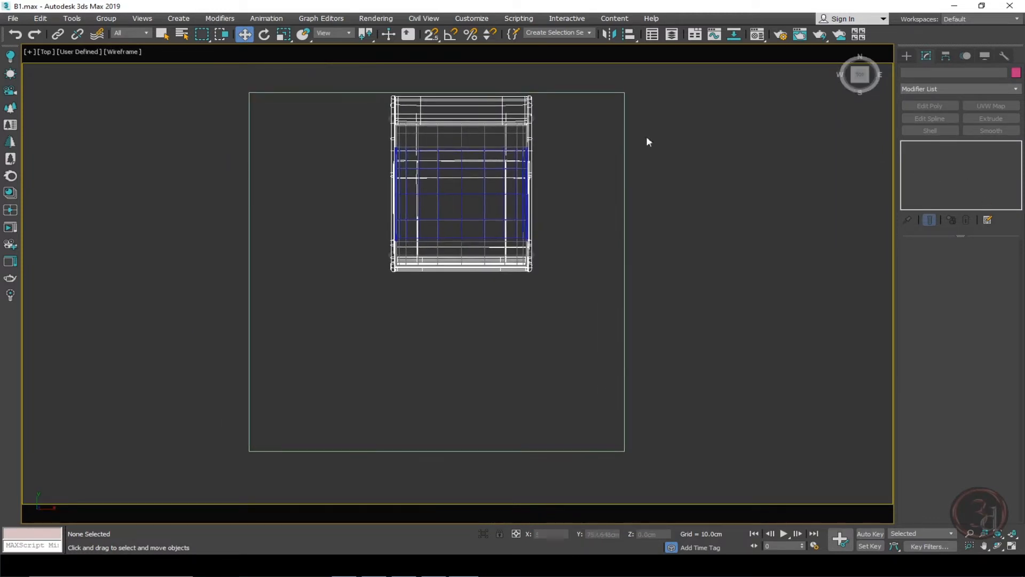
left_click(907, 56)
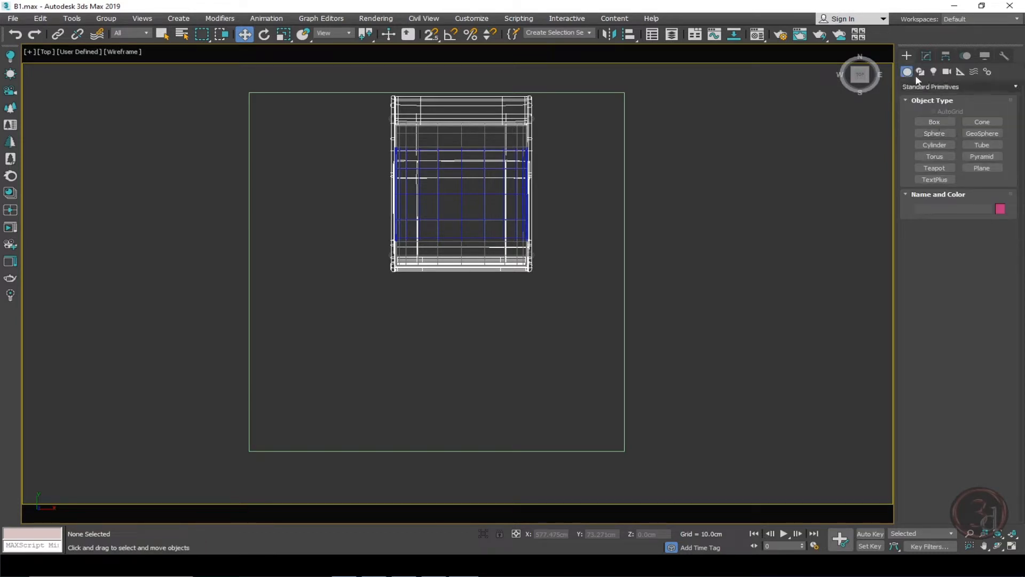
left_click(927, 57)
left_click(906, 56)
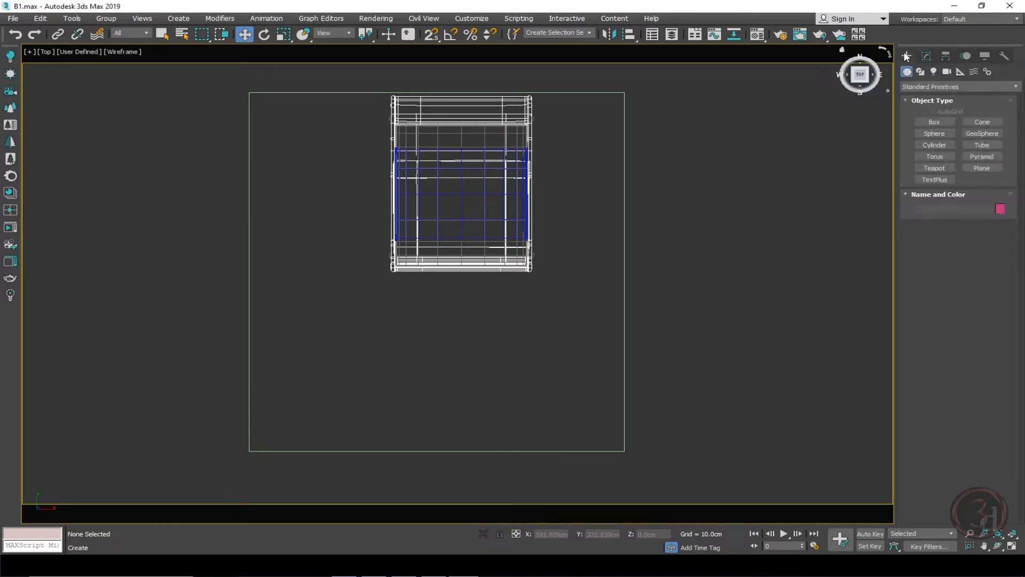
left_click(920, 71)
left_click(982, 131)
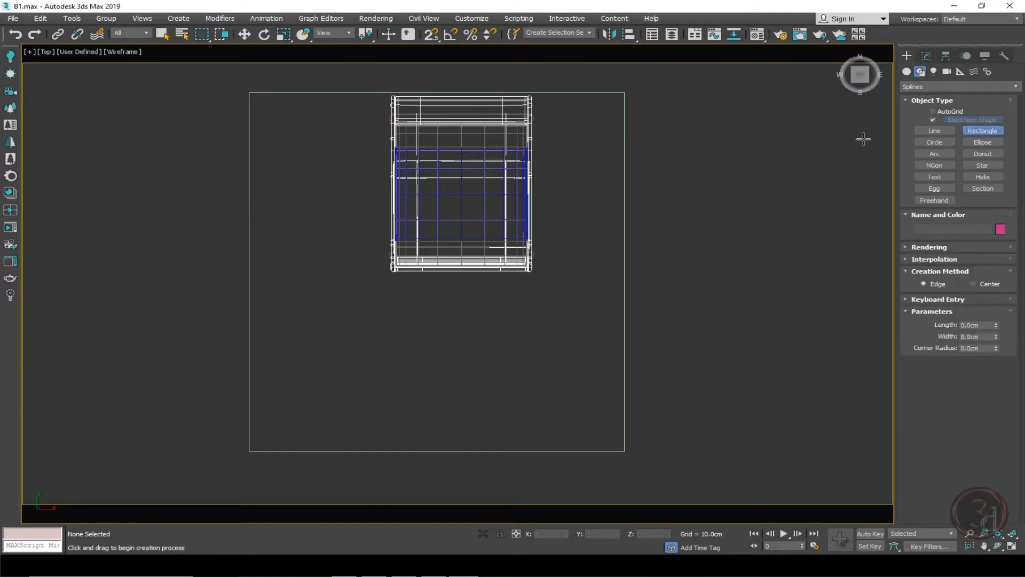
left_click_drag(248, 210, 285, 348)
left_click(926, 56)
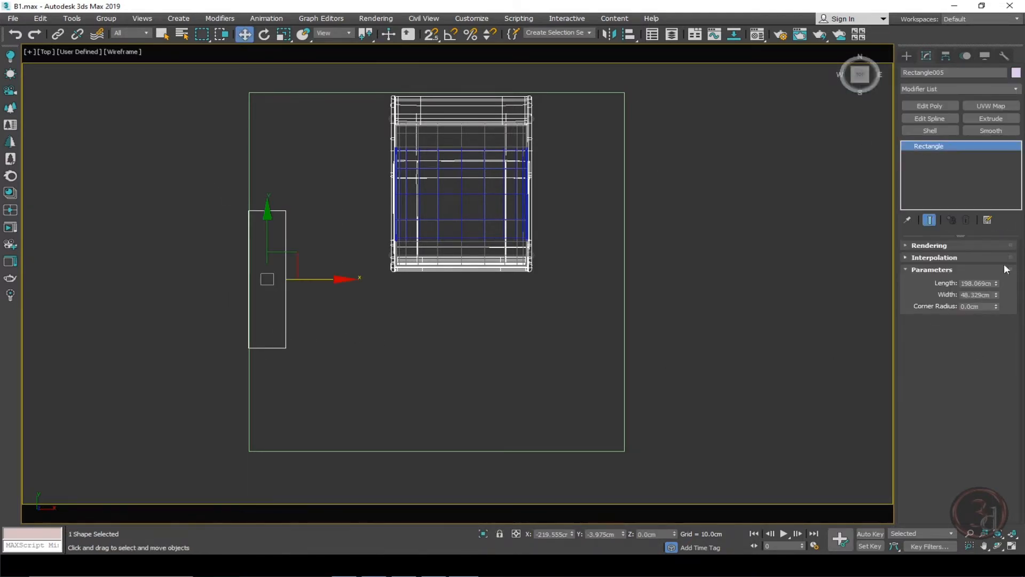
double_click(971, 283)
type("200.0cm")
Enable Midpoint snapping and snap the rectangle to the middle of the room's left wall.
right_click(350, 248, "shift")
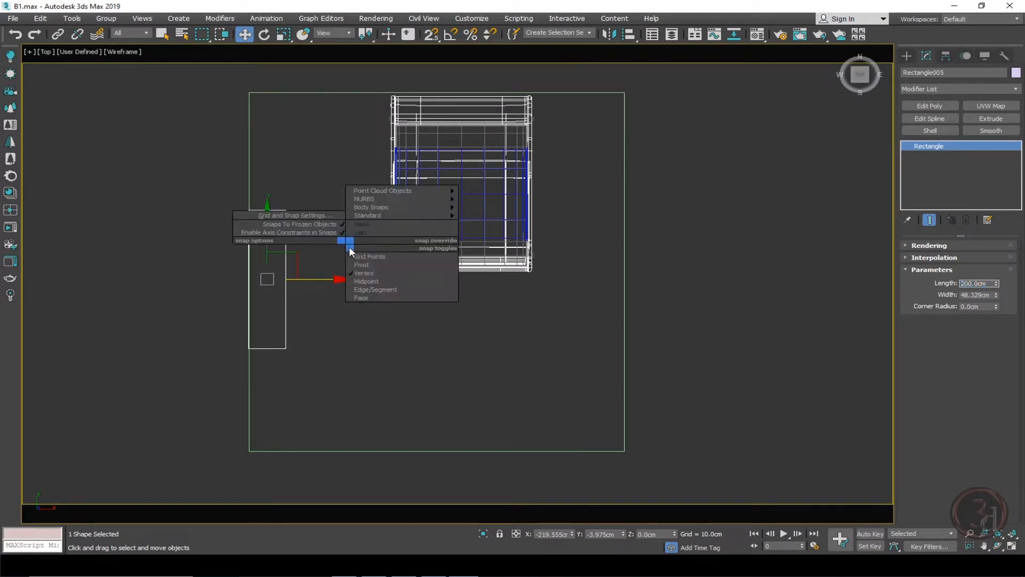
left_click(363, 282)
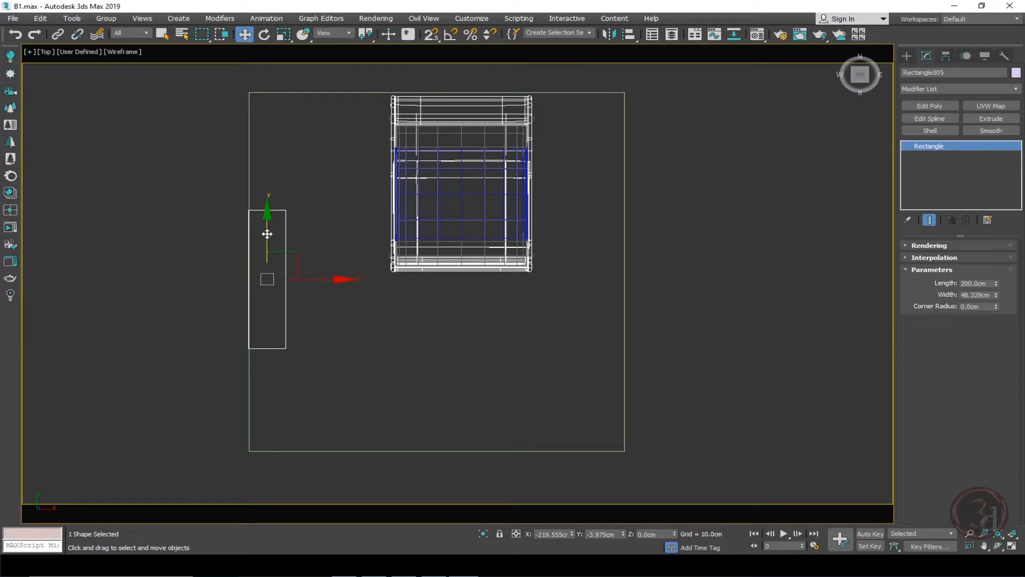
left_click_drag(267, 230, 270, 189)
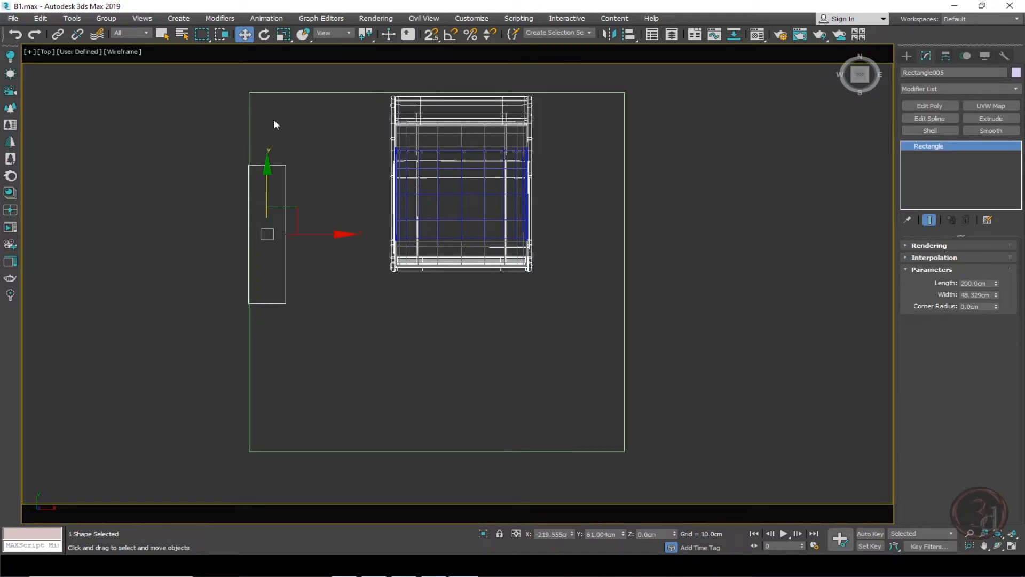
key("s")
left_click_drag(269, 191, 255, 222)
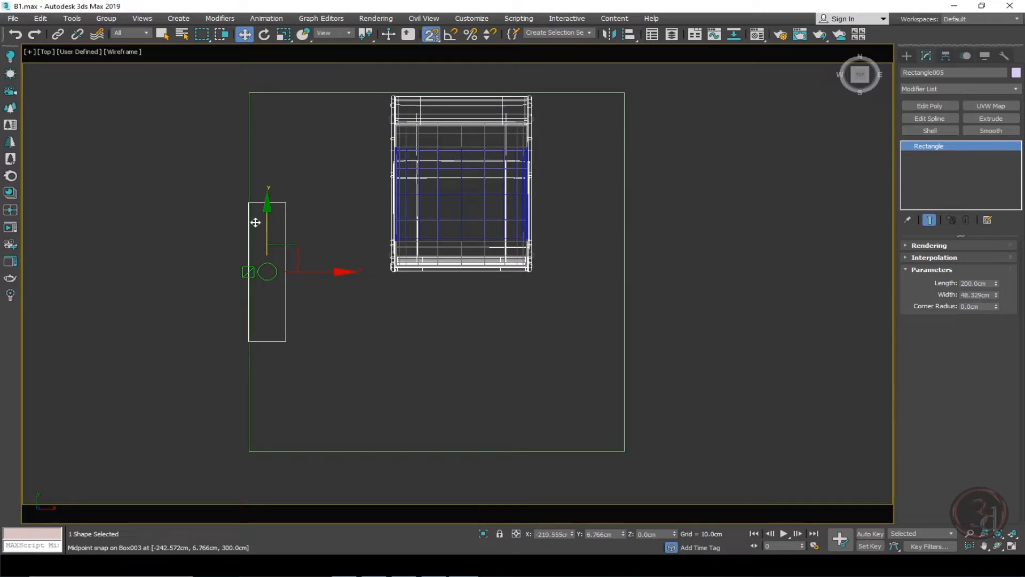
Extrude the rectangle 300 cm into a partition wall and turn snapping off.
middle_click_drag(340, 331, 284, 296, "alt")
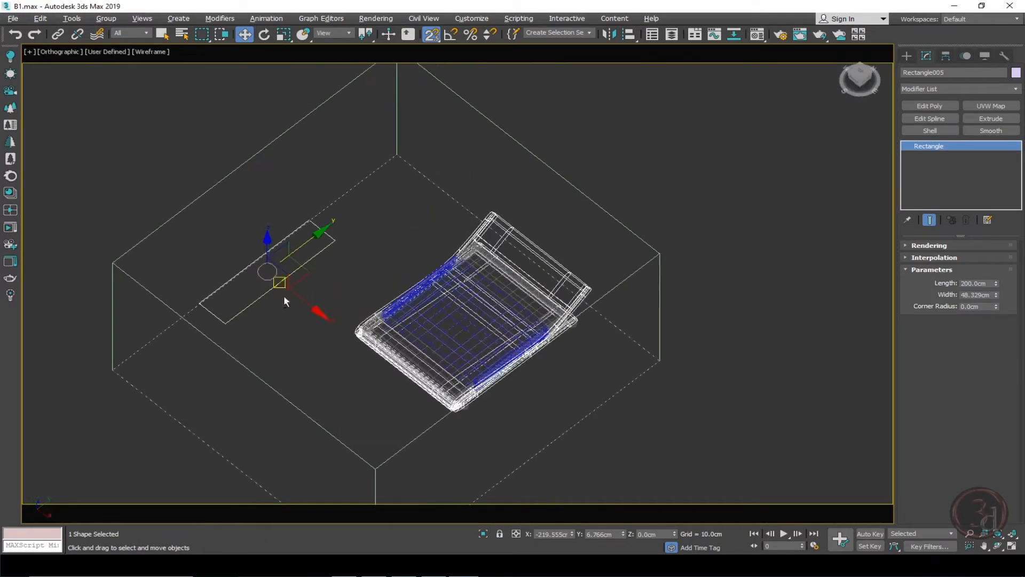
left_click(1000, 118)
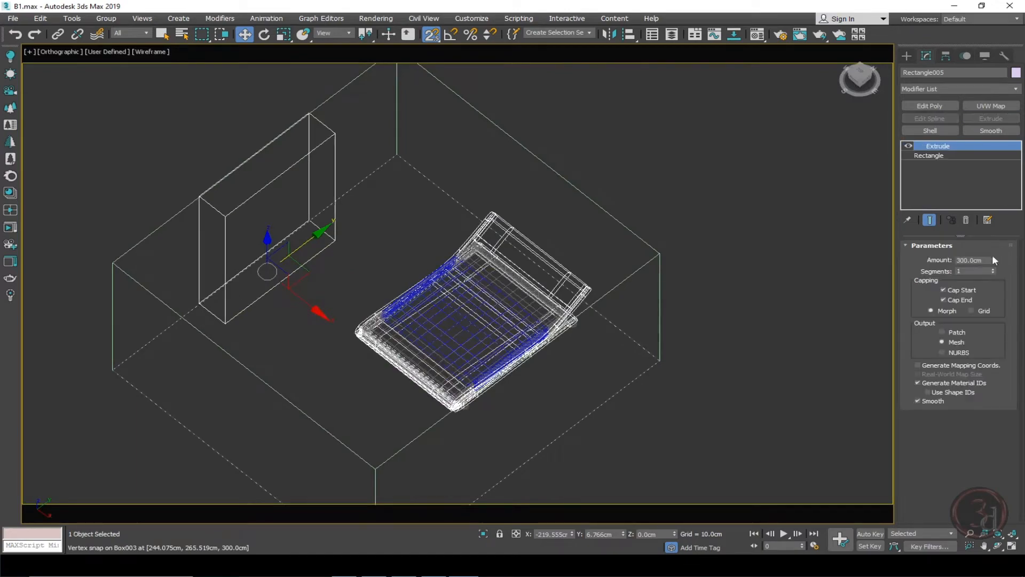
middle_click_drag(358, 274, 393, 275, "alt")
key("t")
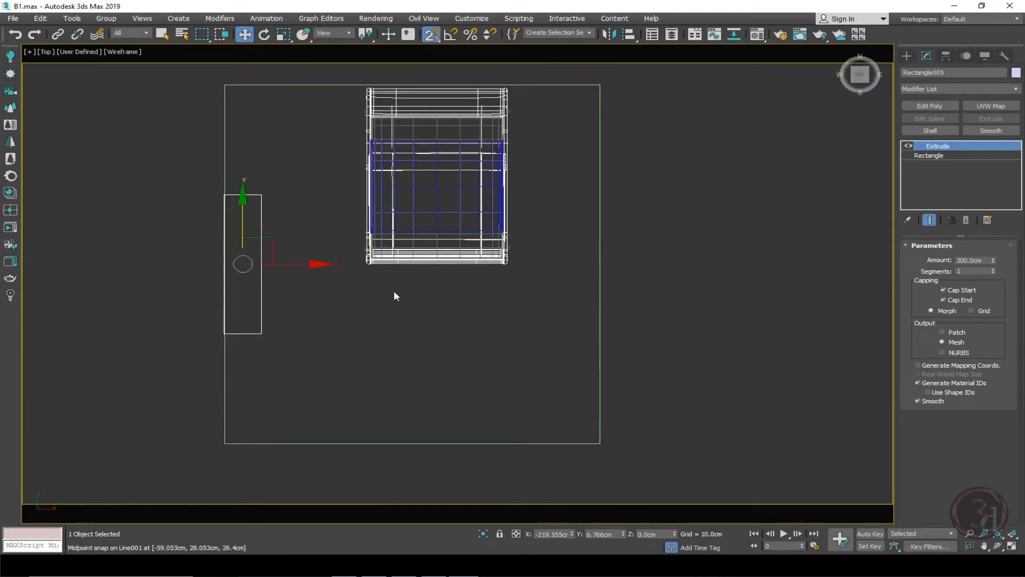
key("s")
middle_click_drag(398, 325, 380, 315)
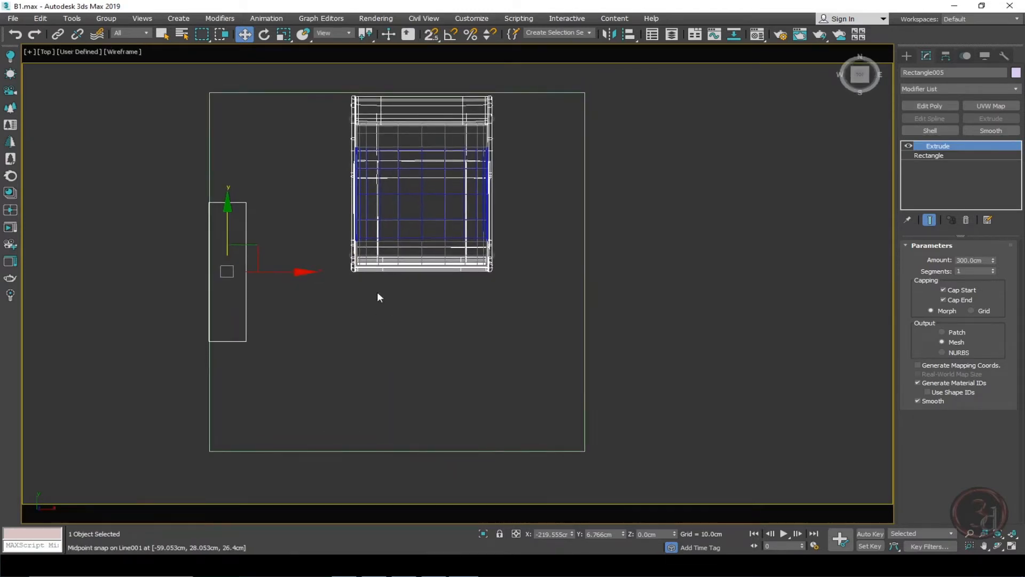
Create a Corona camera from the room's lower right corner aimed at the bed, and look through it.
left_click(10, 91)
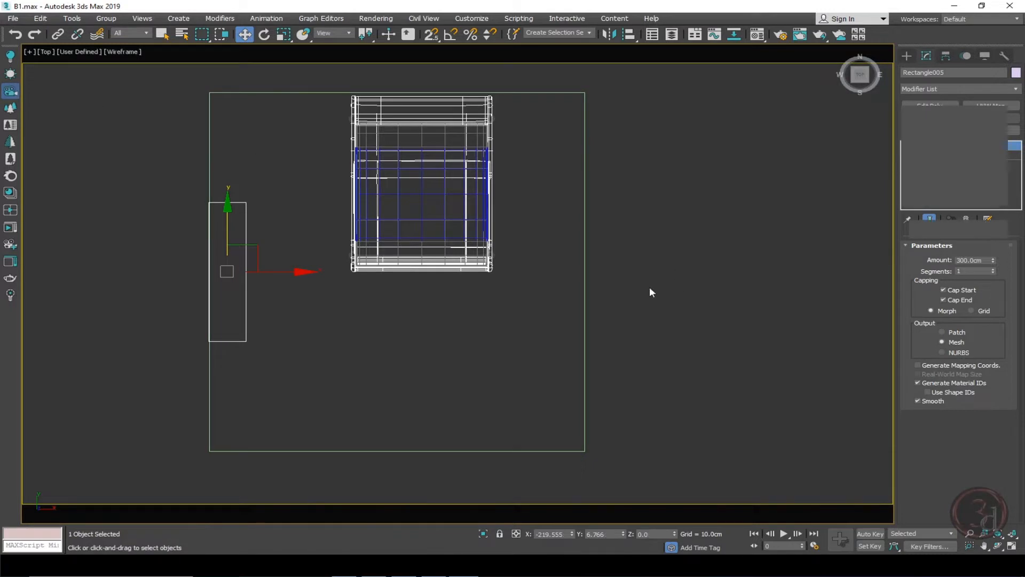
left_click_drag(561, 410, 285, 202)
key("w")
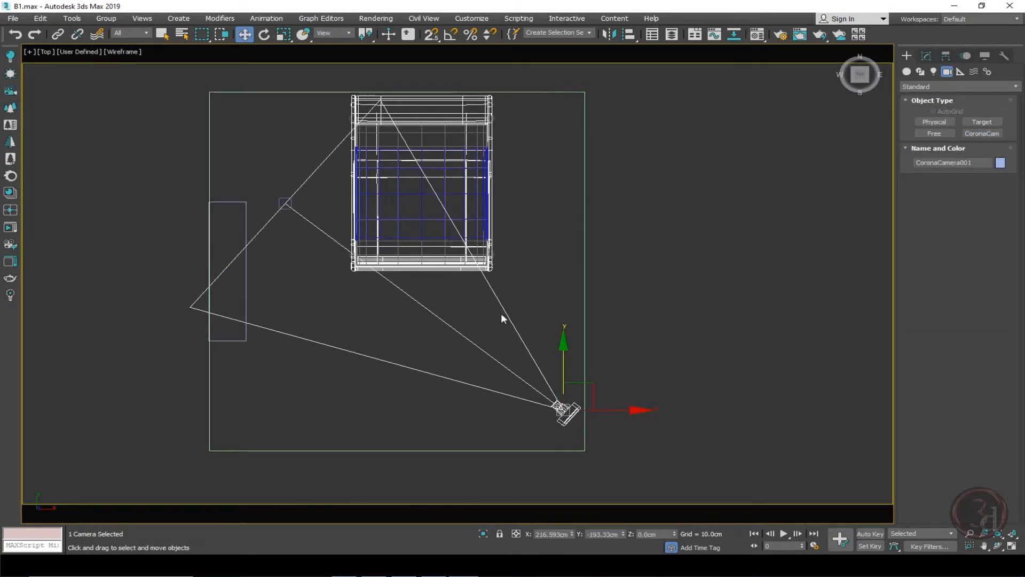
key("c")
middle_click_drag(508, 311, 505, 332)
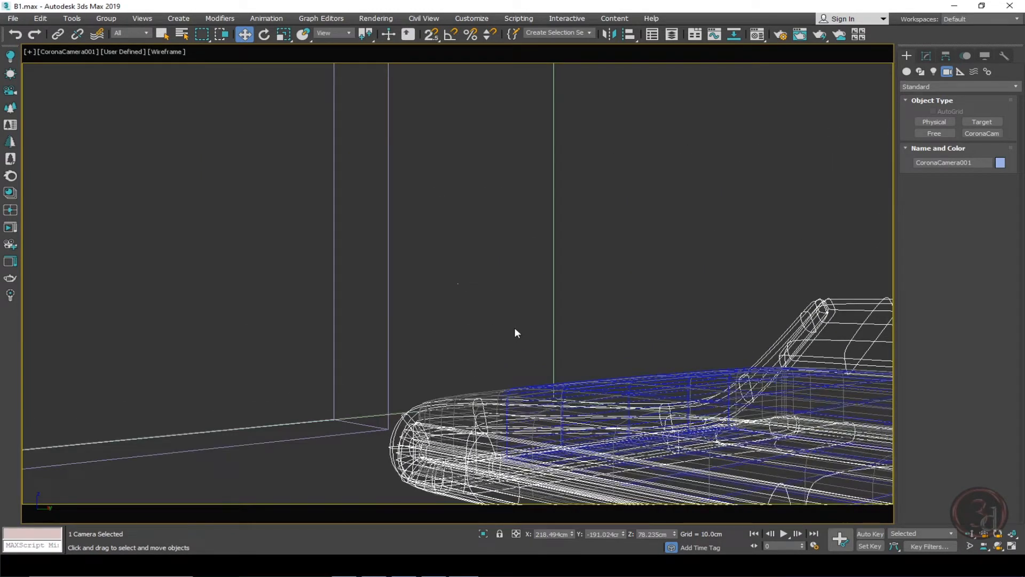
key("shift+f")
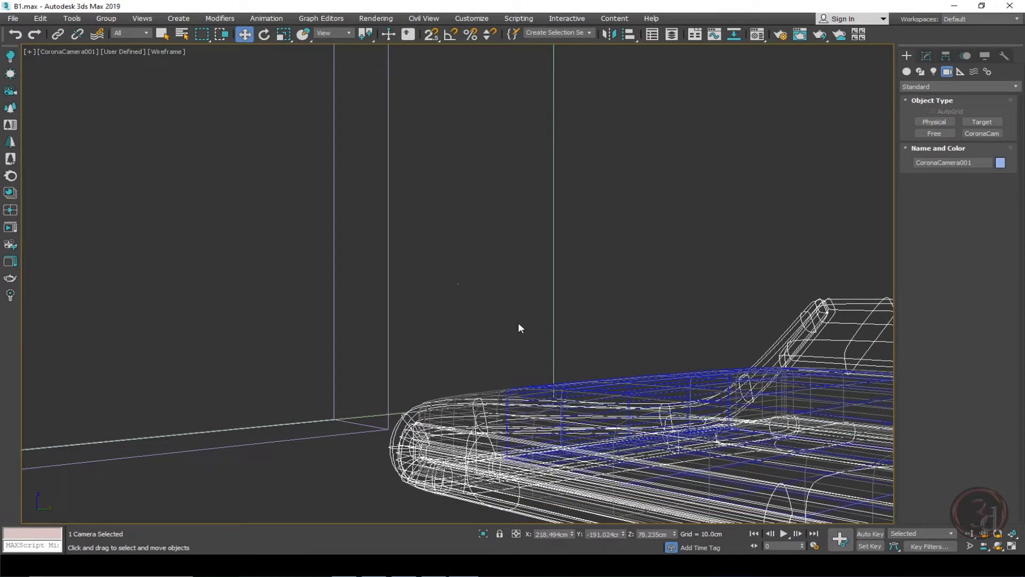
key("shift+f")
left_click(607, 338)
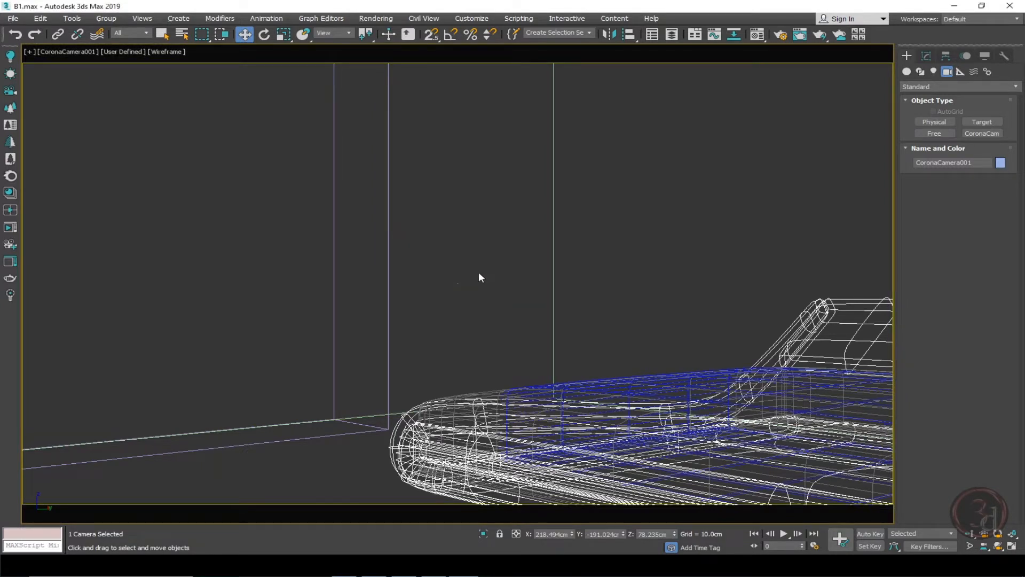
left_click(604, 337)
Switch the camera to focal length mode and set it to about 21.7 mm.
left_click(927, 55)
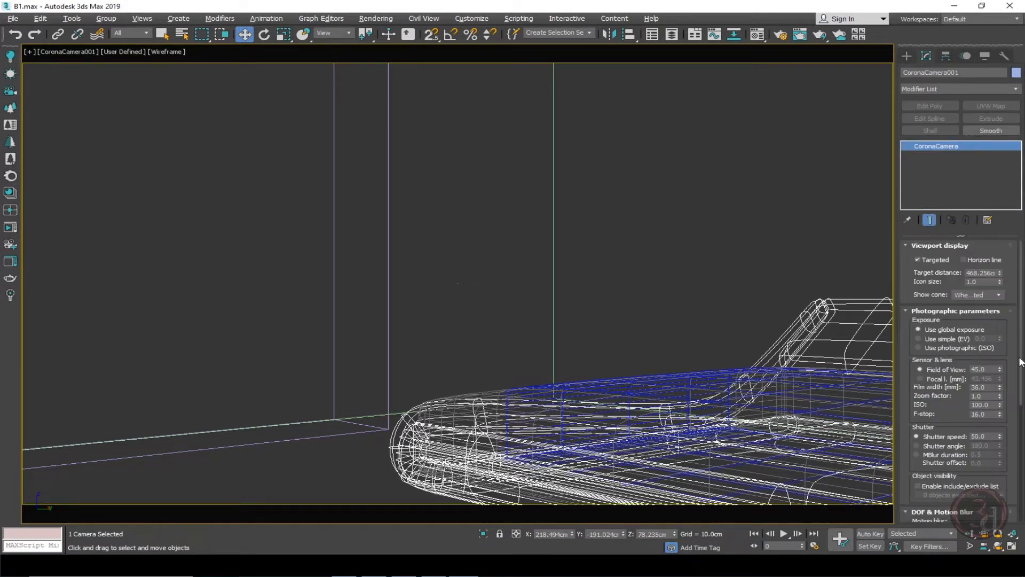
left_click(949, 377)
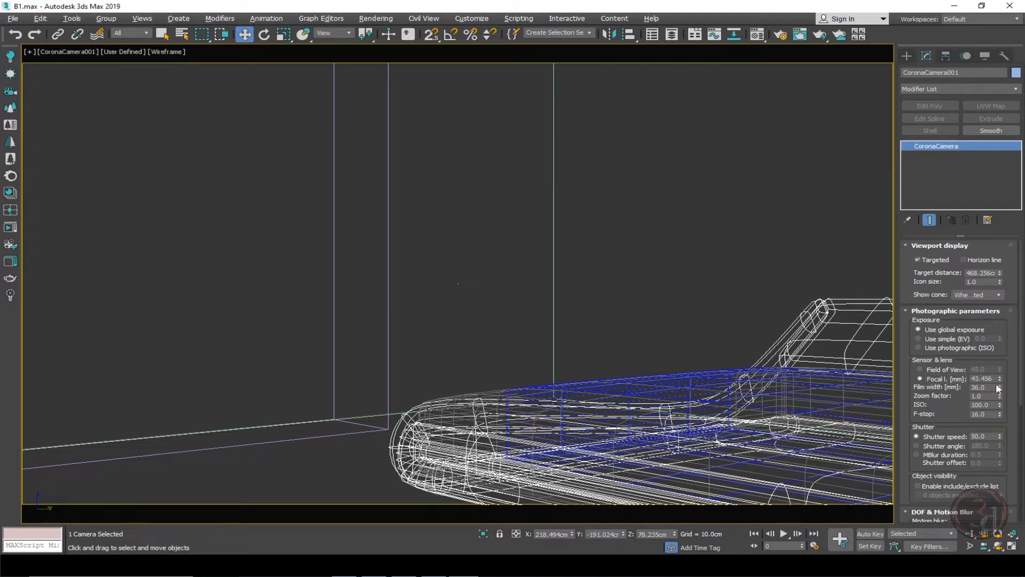
left_click_drag(1000, 379, 1006, 405)
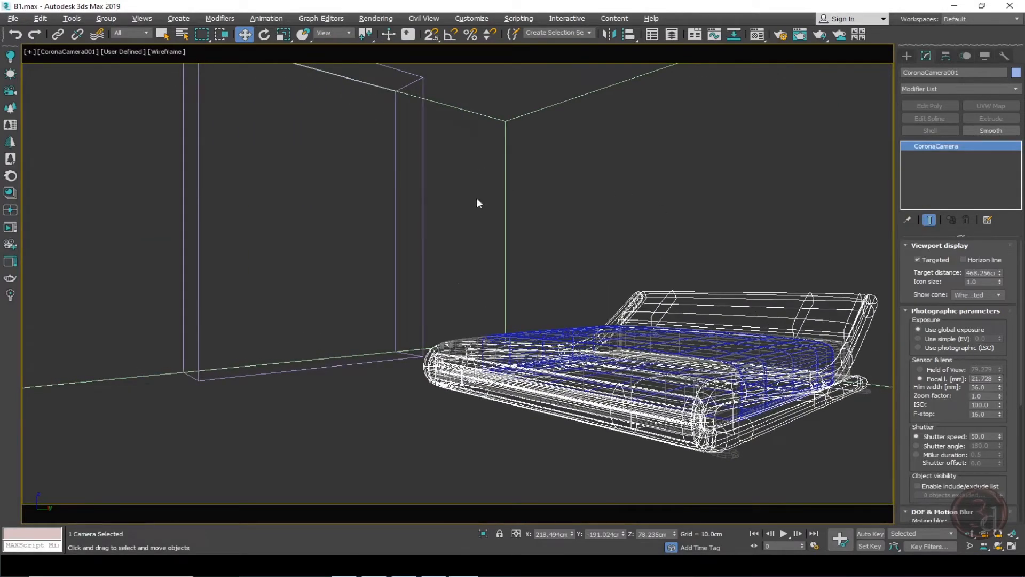
Switch to shaded display, select the partition wall and narrow its base rectangle to about 48.3 cm wide.
key("F3")
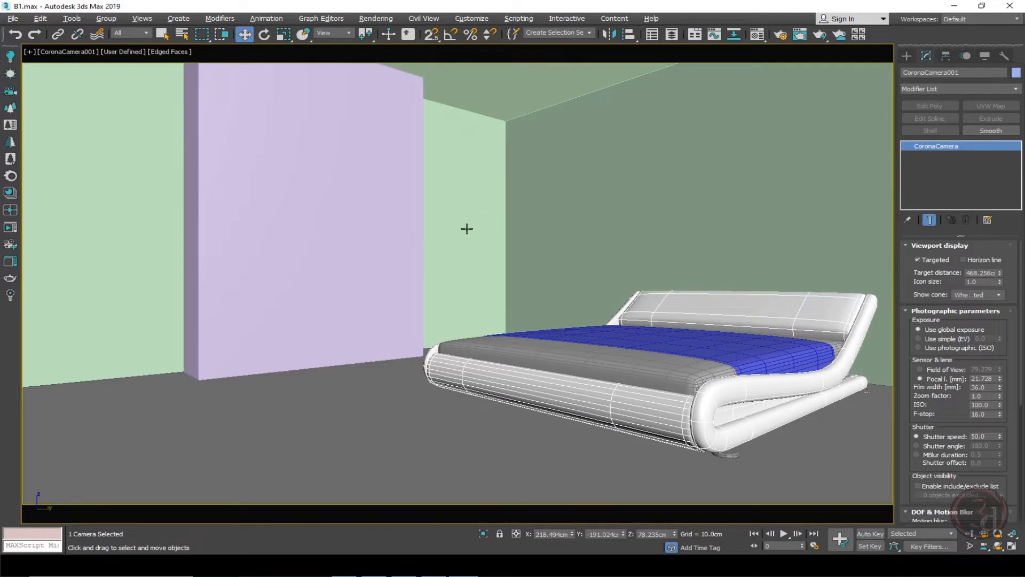
right_click(345, 235)
left_click(315, 293)
left_click(934, 156)
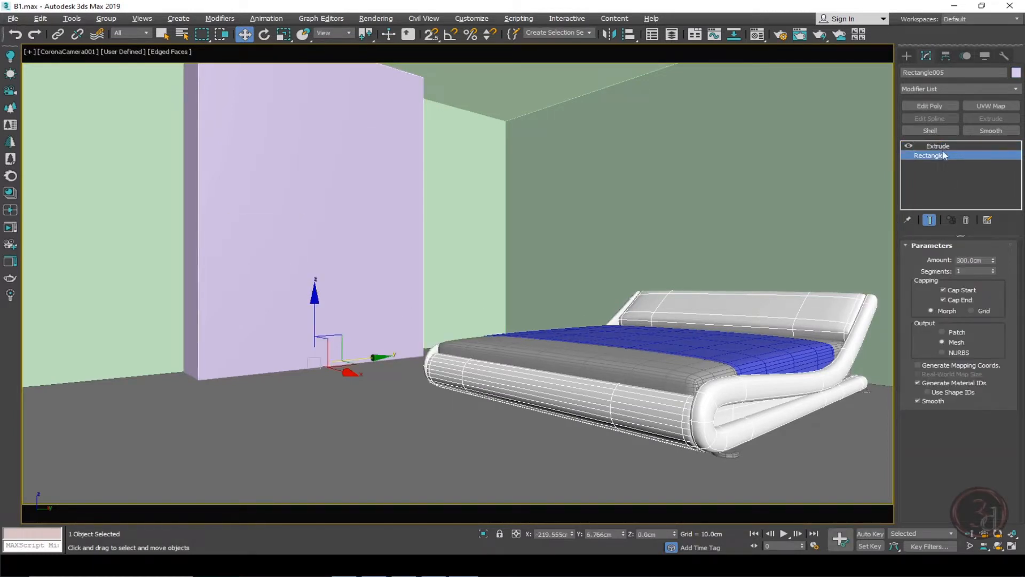
left_click_drag(996, 284, 1000, 305)
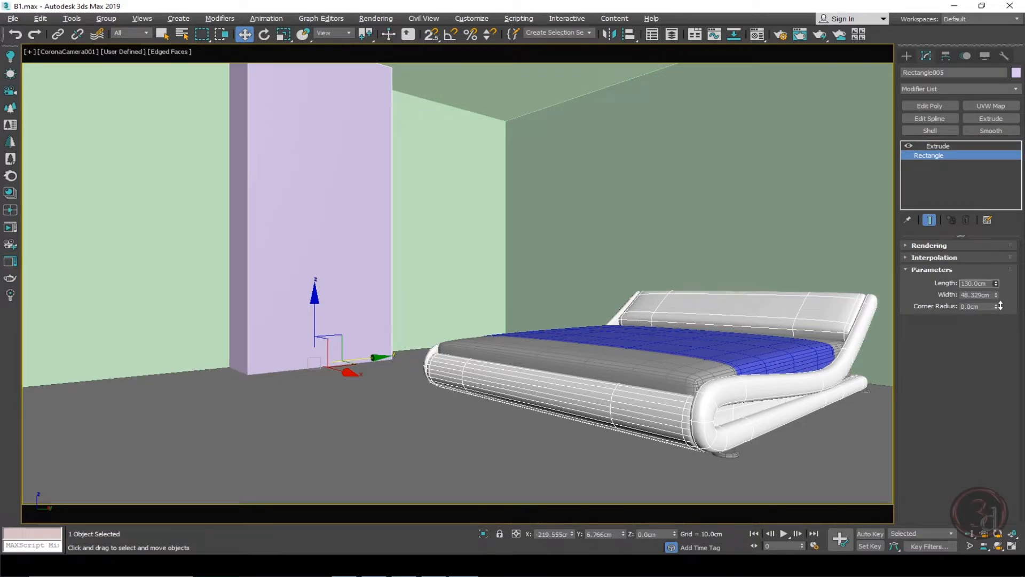
Select the room box's vertical corner edges as a ring and connect them with 2 segments and pinch 85.
left_click(447, 156)
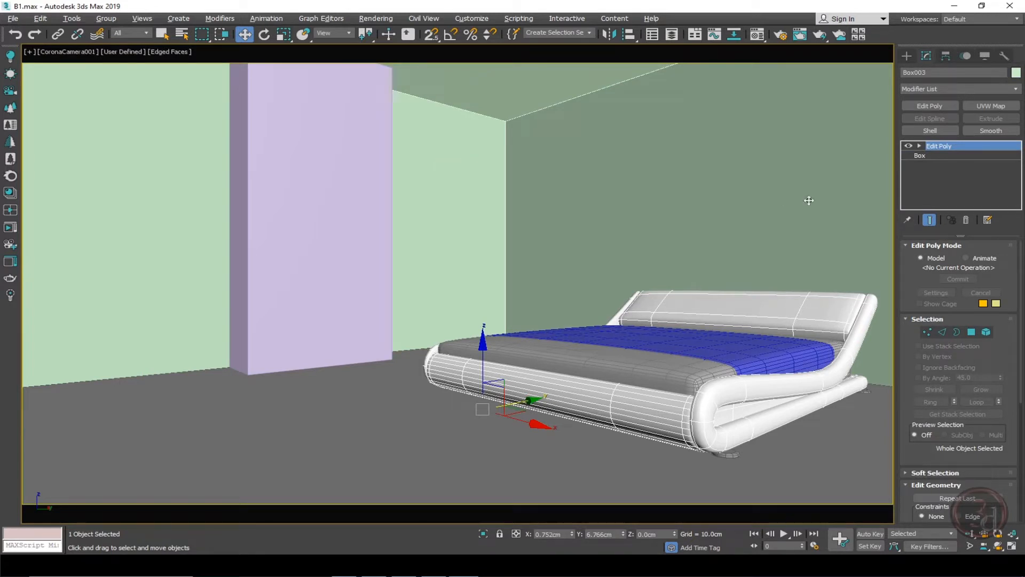
left_click(944, 332)
left_click(507, 167)
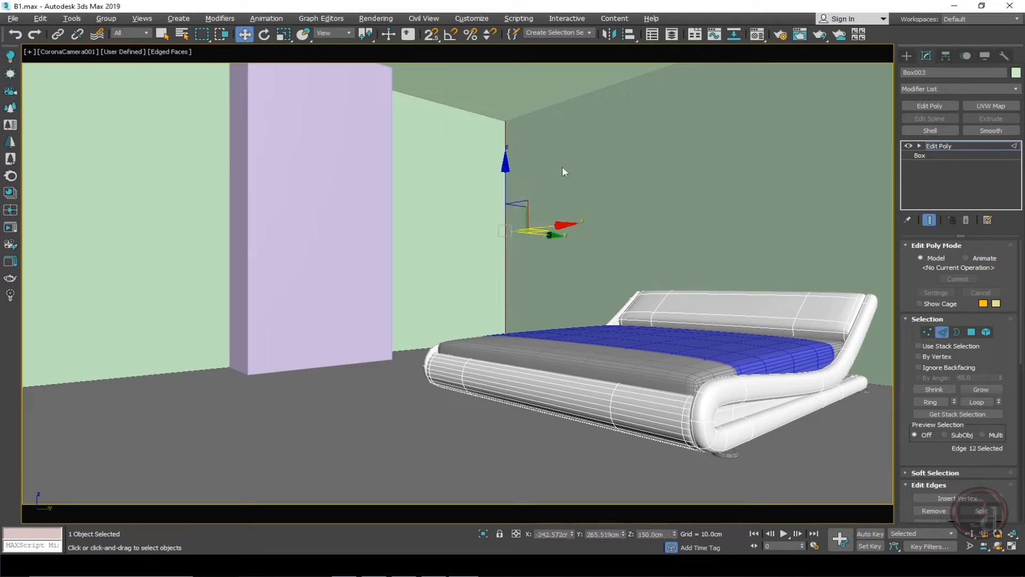
left_click(931, 402)
right_click(451, 147)
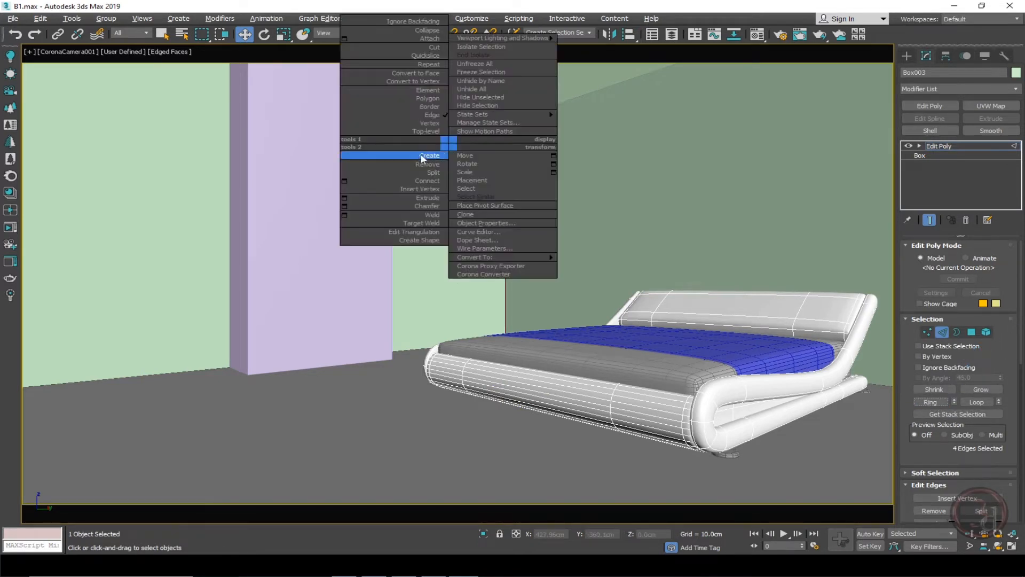
left_click(345, 181)
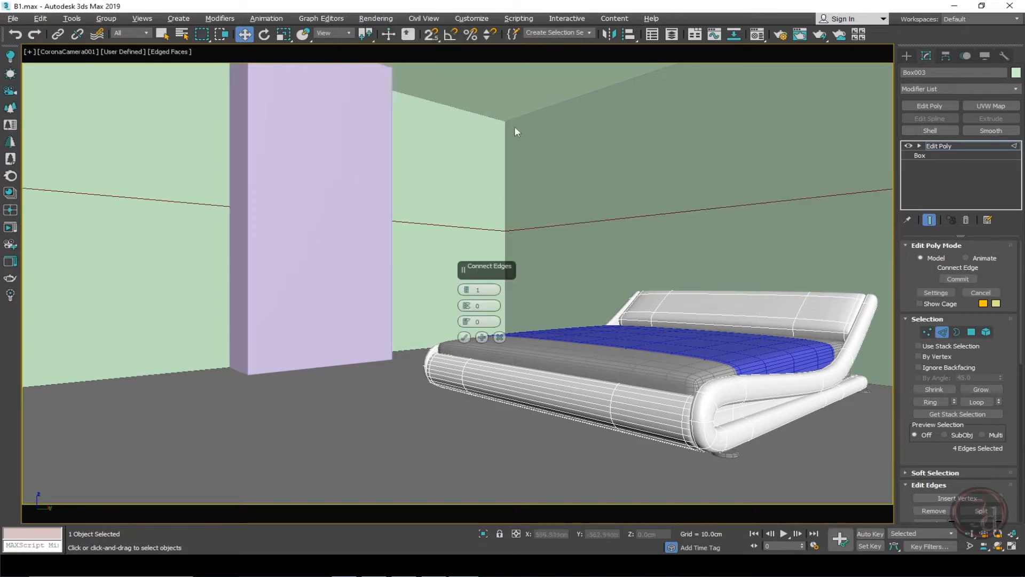
left_click(466, 290)
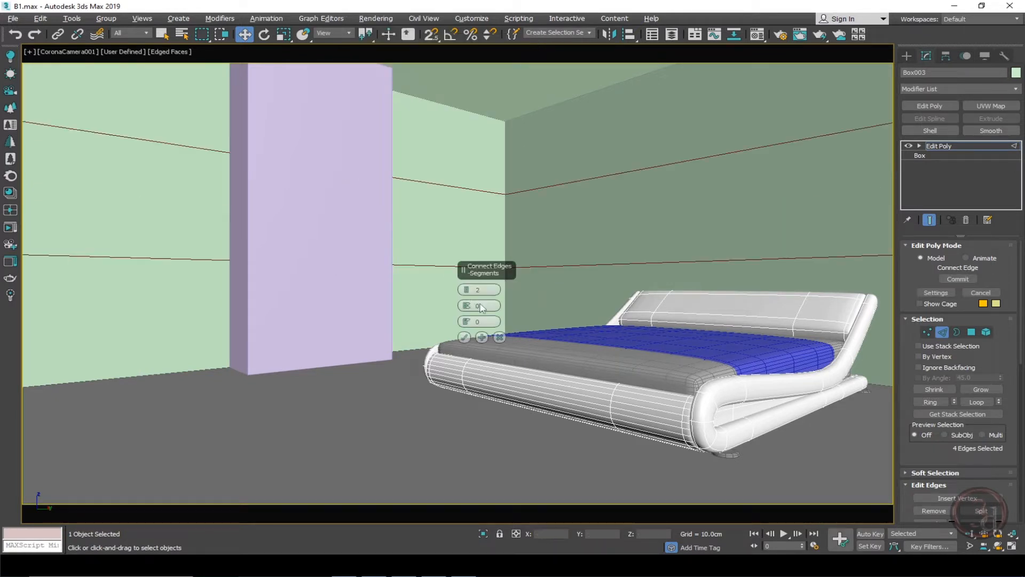
left_click_drag(467, 306, 479, 113)
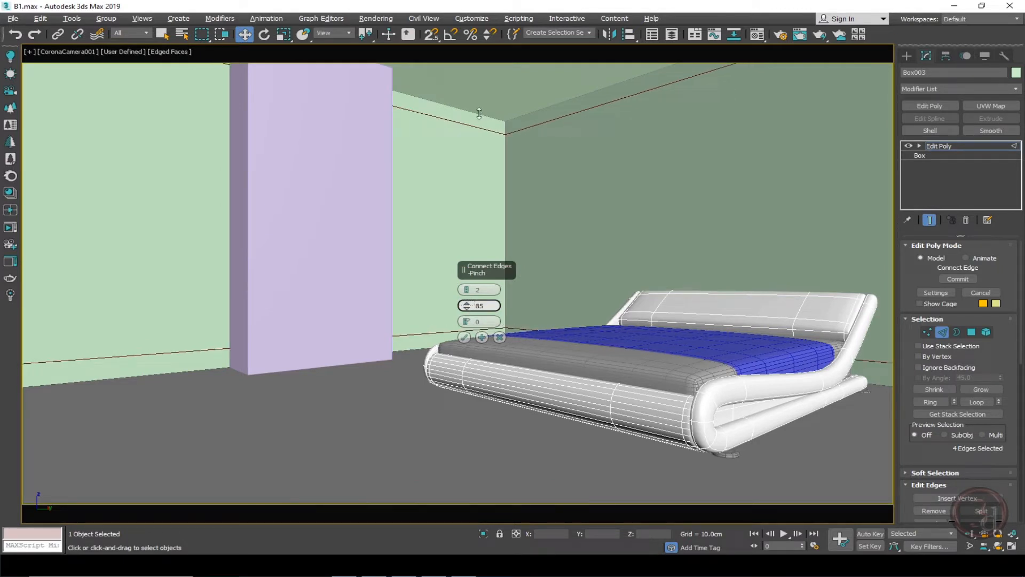
left_click(464, 337)
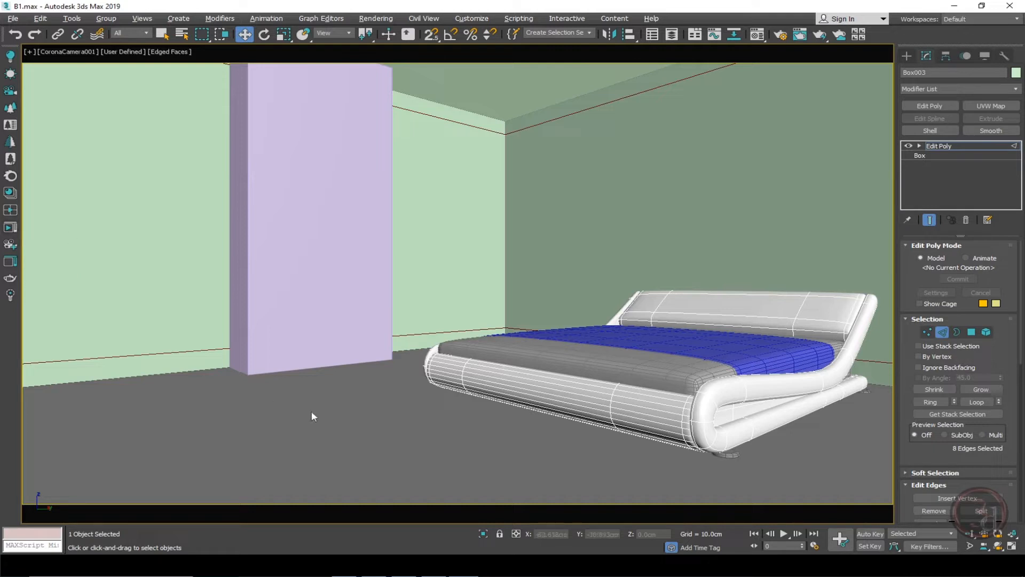
Connect a ring of horizontal wall edges with 2 segments and pinch 91 to add vertical loops near the corners.
left_click(331, 69)
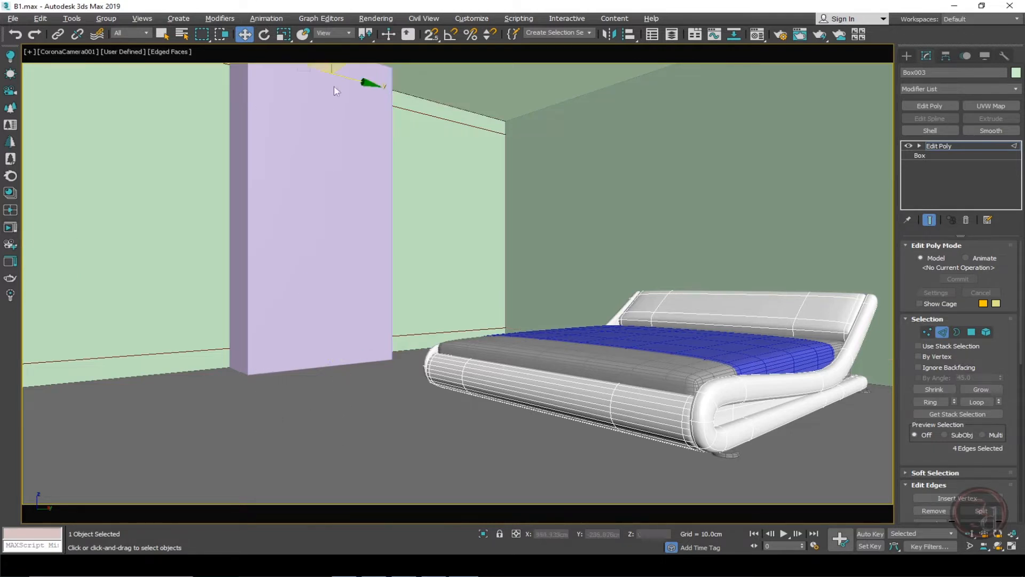
right_click(383, 221)
left_click(278, 255)
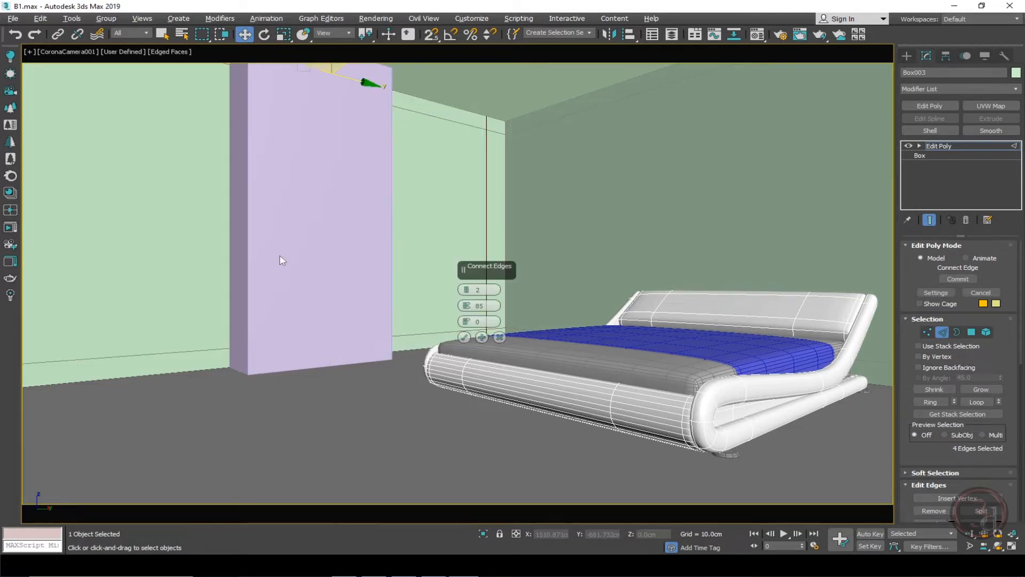
mouse_move(470, 309)
left_mouse_down()
mouse_move(466, 291)
mouse_move(469, 299)
left_mouse_up()
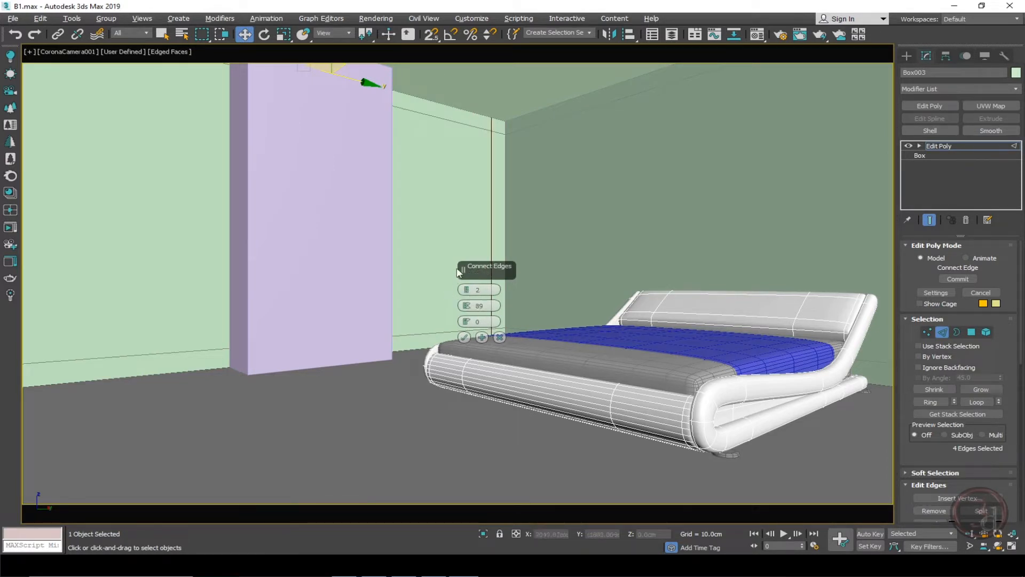
key("p")
key("z")
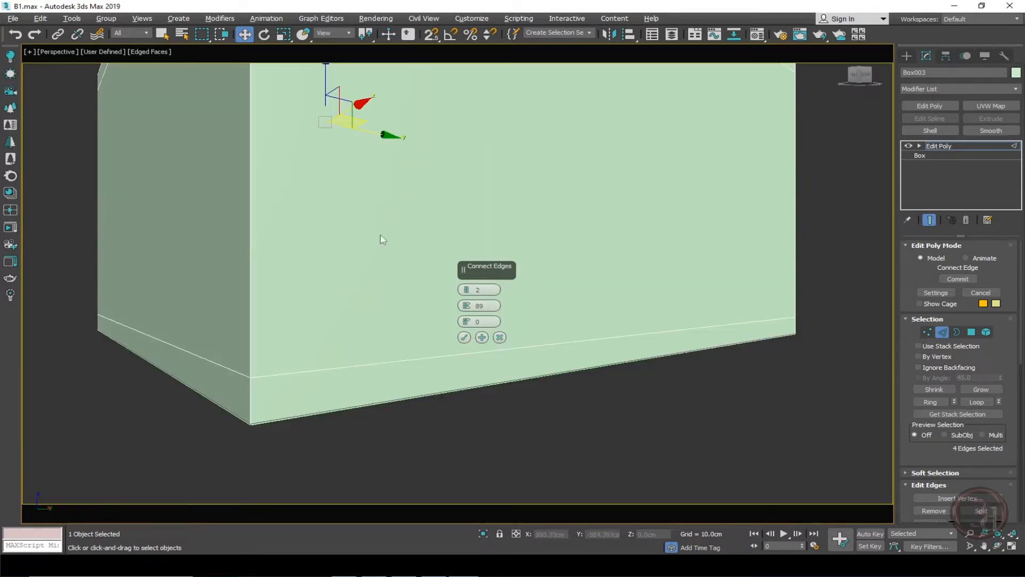
middle_click_drag(380, 238, 540, 287, "alt")
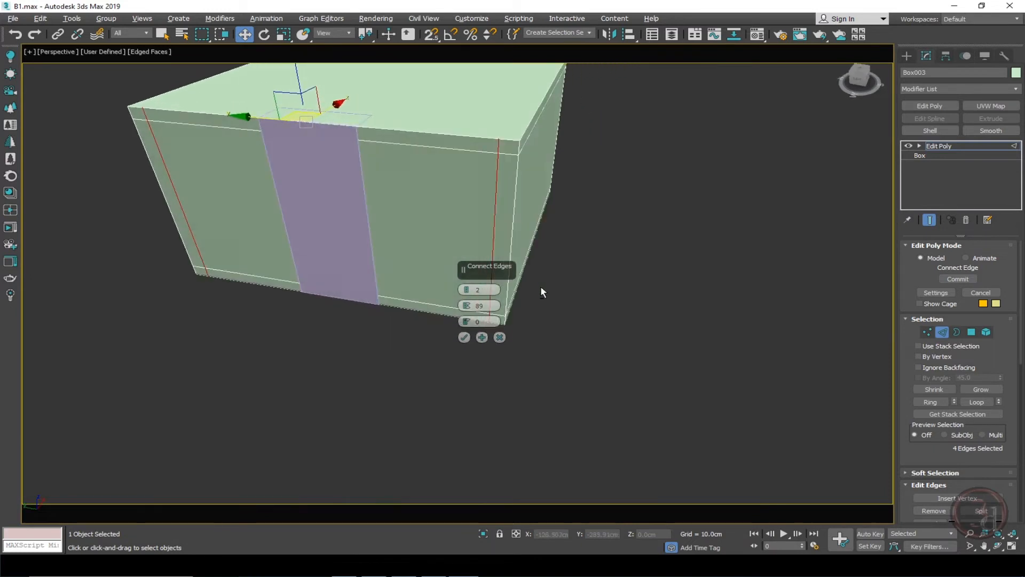
left_click_drag(469, 305, 473, 299)
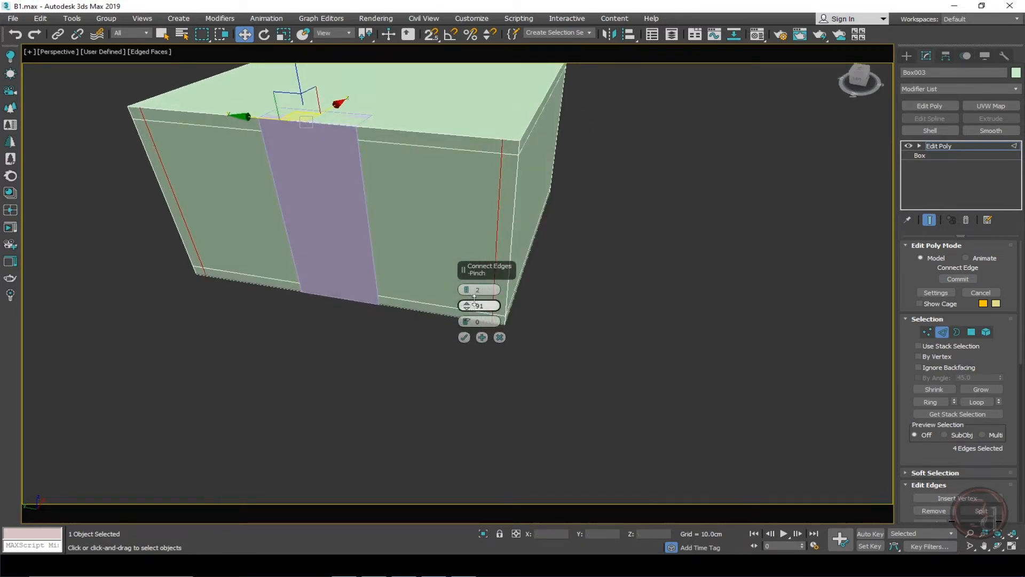
middle_click_drag(405, 256, 342, 251, "alt")
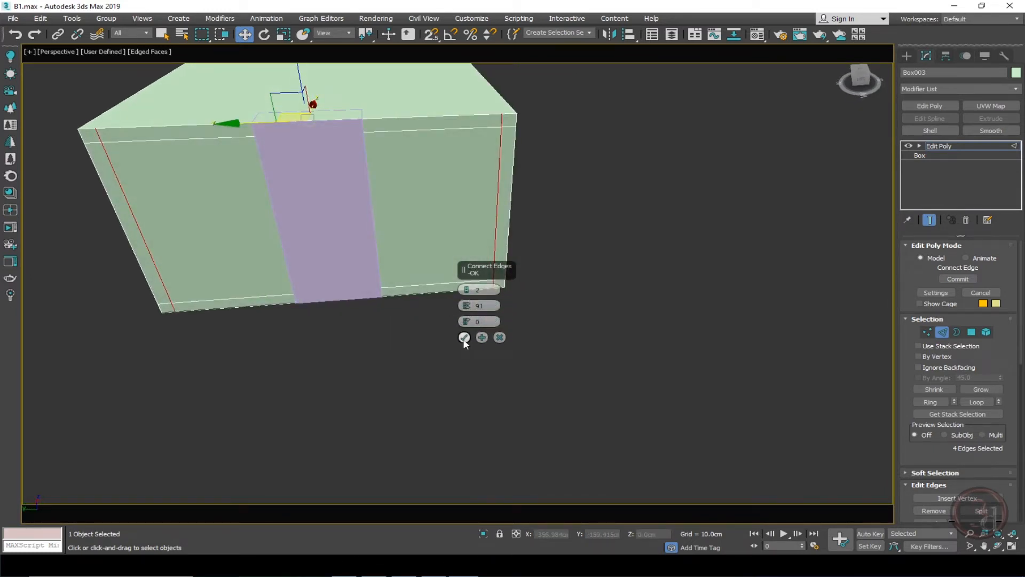
left_click(464, 337)
Select the edges around the partition and connect them with 2 segments and pinch 1 to frame it.
middle_click_drag(350, 290, 404, 292)
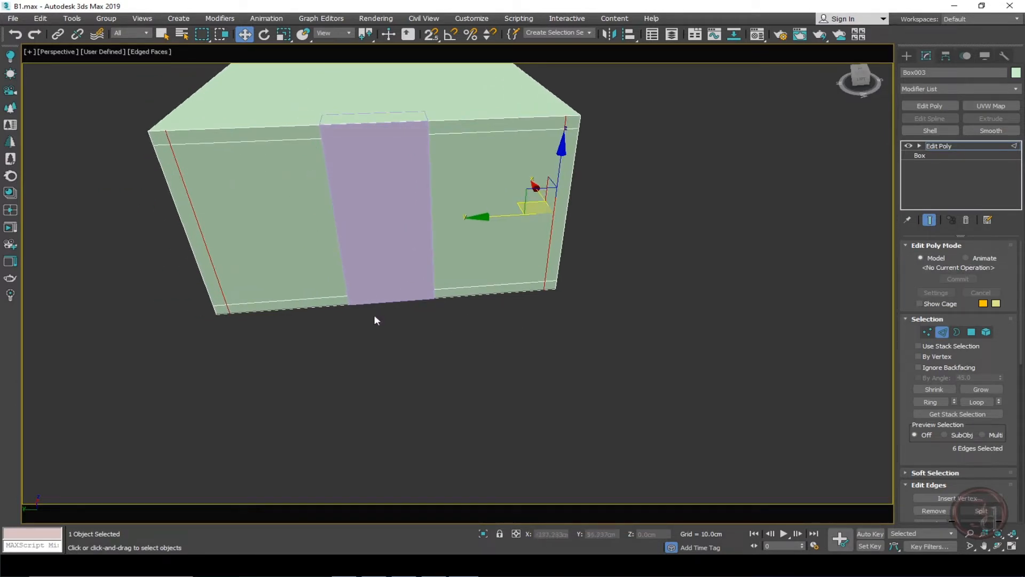
left_click(351, 354)
left_click_drag(350, 355, 416, 105)
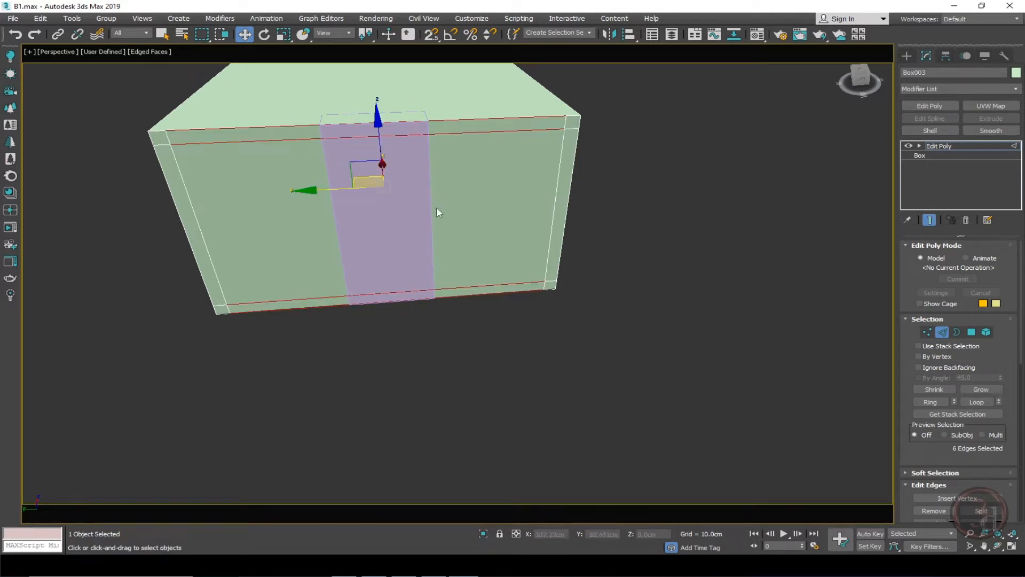
key("F3")
middle_click_drag(436, 212, 604, 176, "alt")
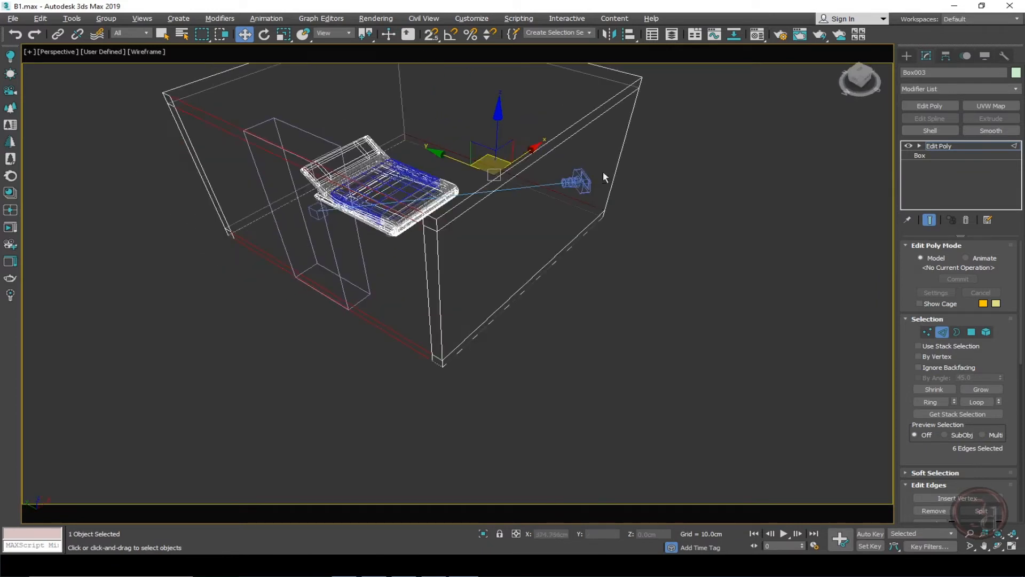
middle_click_drag(563, 207, 392, 346, "alt")
left_click_drag(321, 361, 380, 341)
middle_click_drag(391, 358, 438, 235, "alt")
right_click(442, 225)
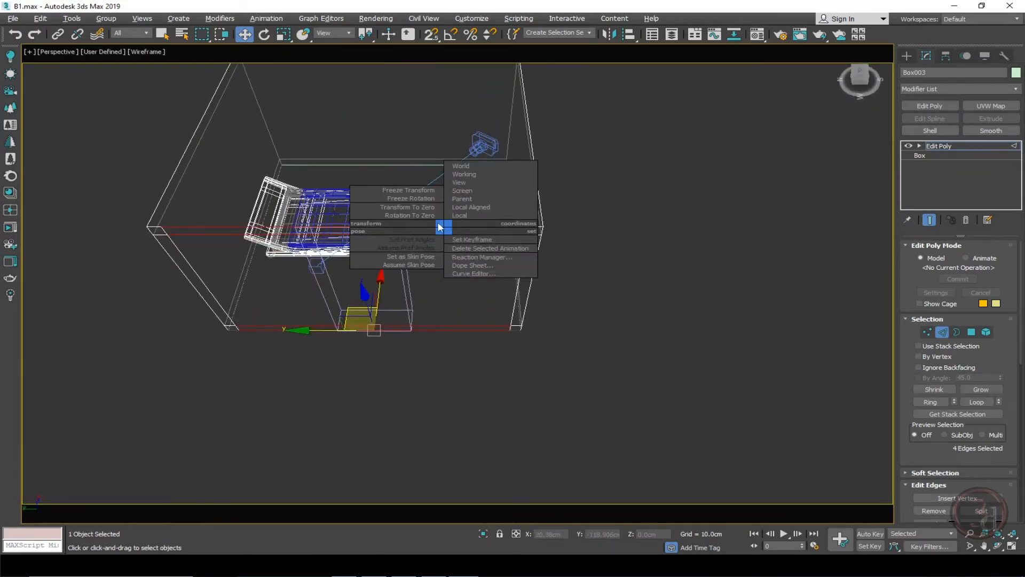
right_click(440, 224)
right_click(434, 203)
left_click(342, 234)
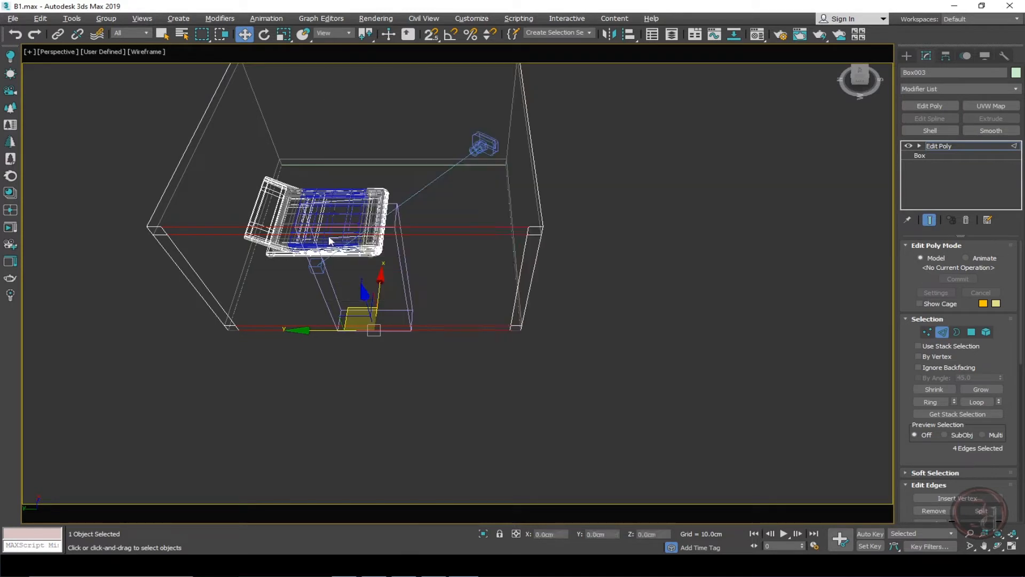
key("F3")
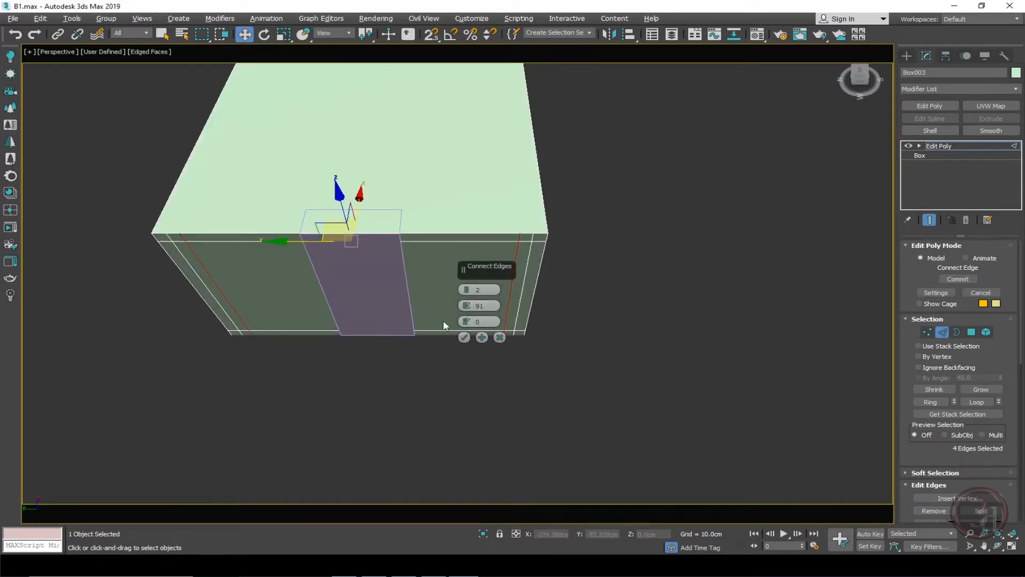
left_click_drag(467, 305, 431, 498)
middle_click_drag(420, 470, 476, 448, "alt")
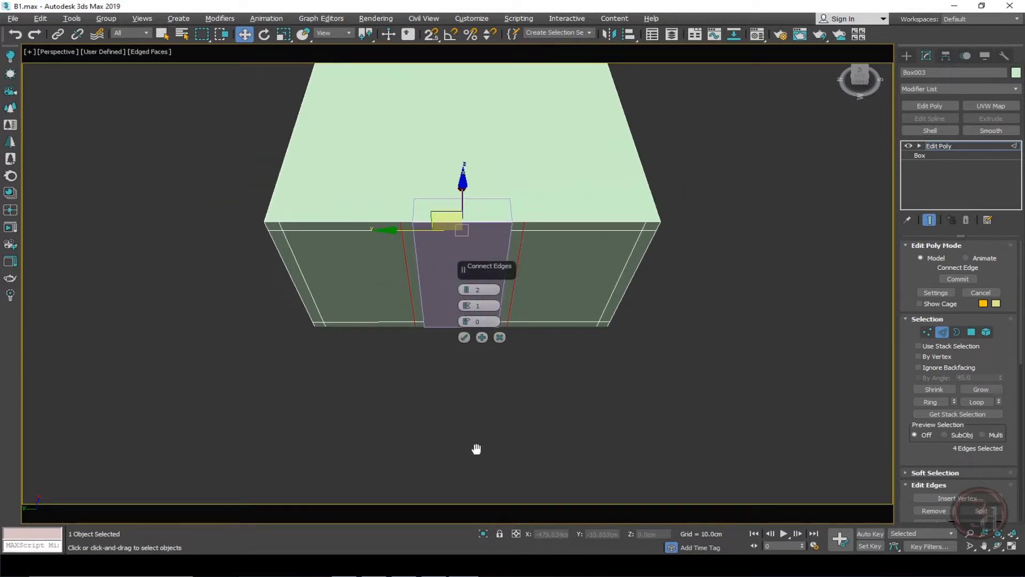
left_click(461, 338)
Select the two wall panel polygons beside the partition and detach them as a separate object.
left_click(572, 355)
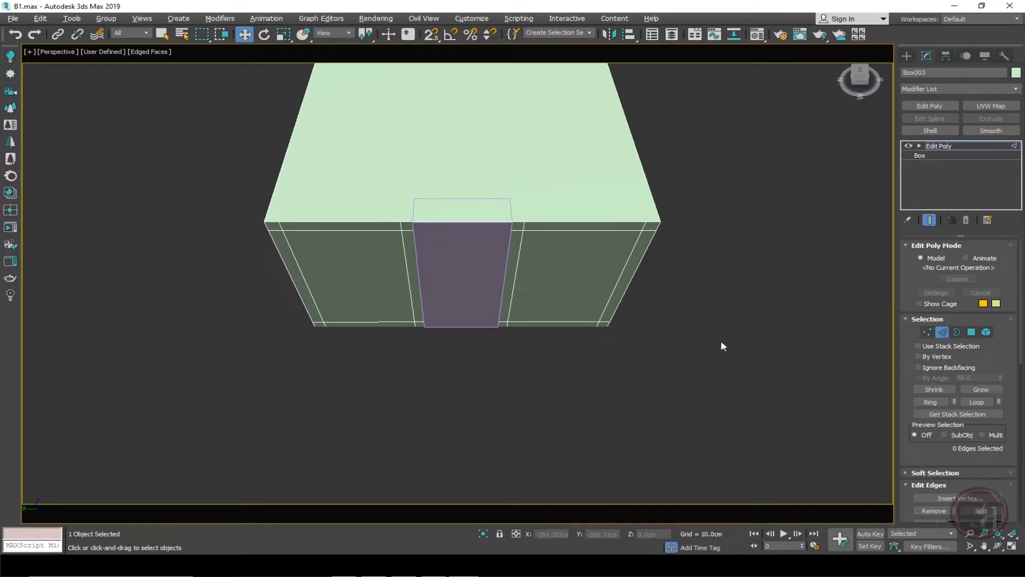
left_click(971, 332)
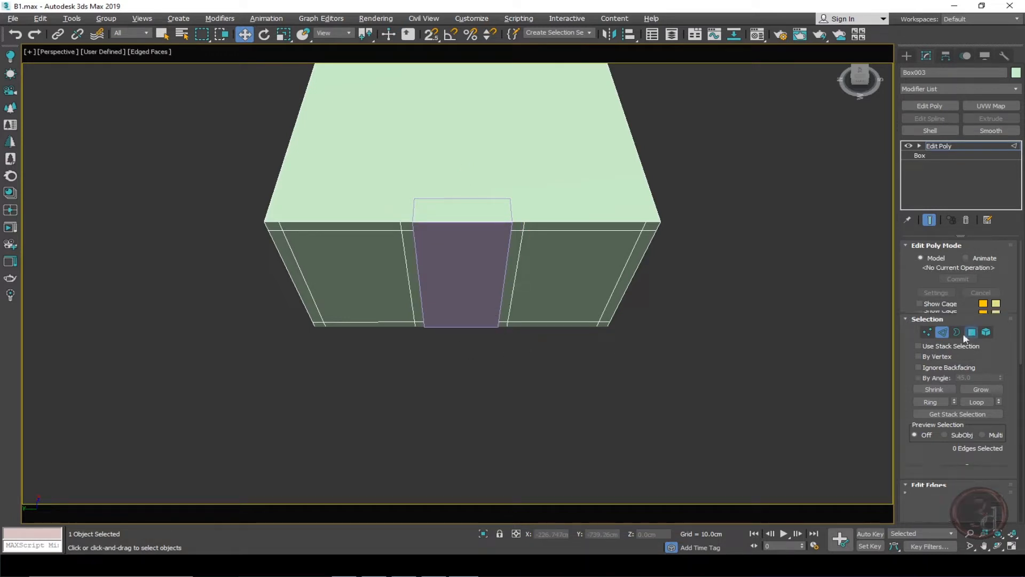
left_click(391, 284)
left_click(567, 284, "ctrl")
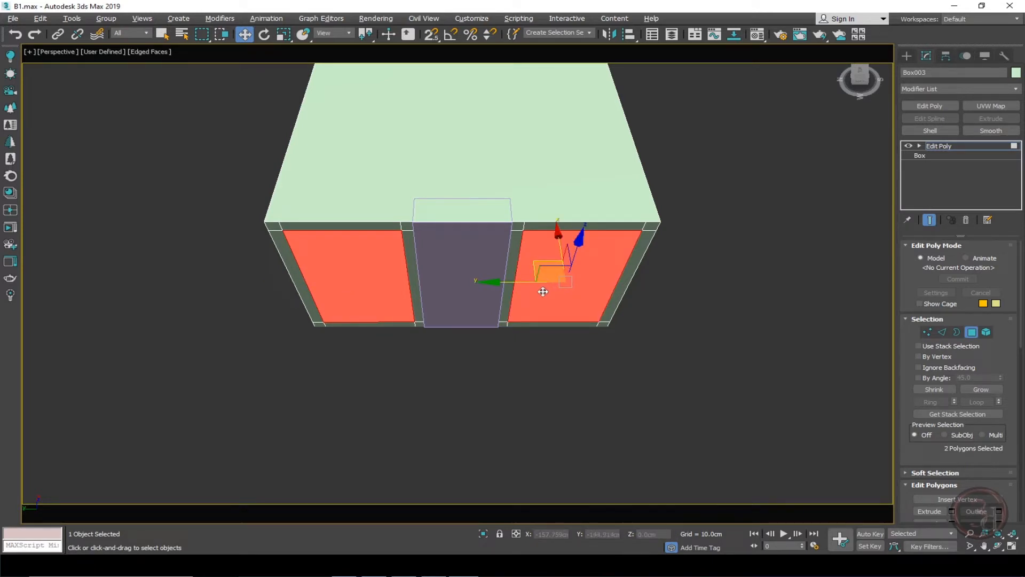
key("c")
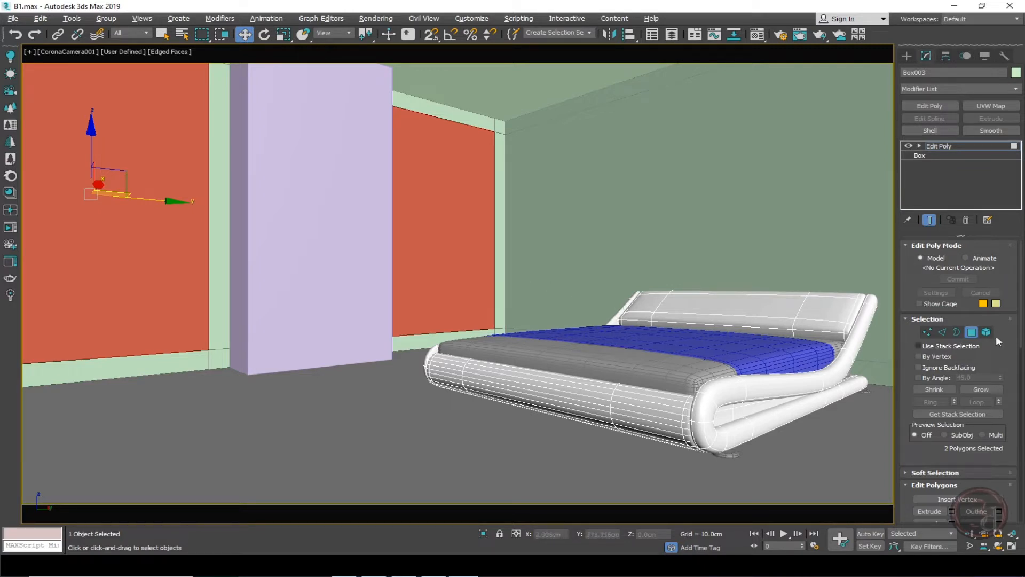
scroll(994, 341, "down", 4)
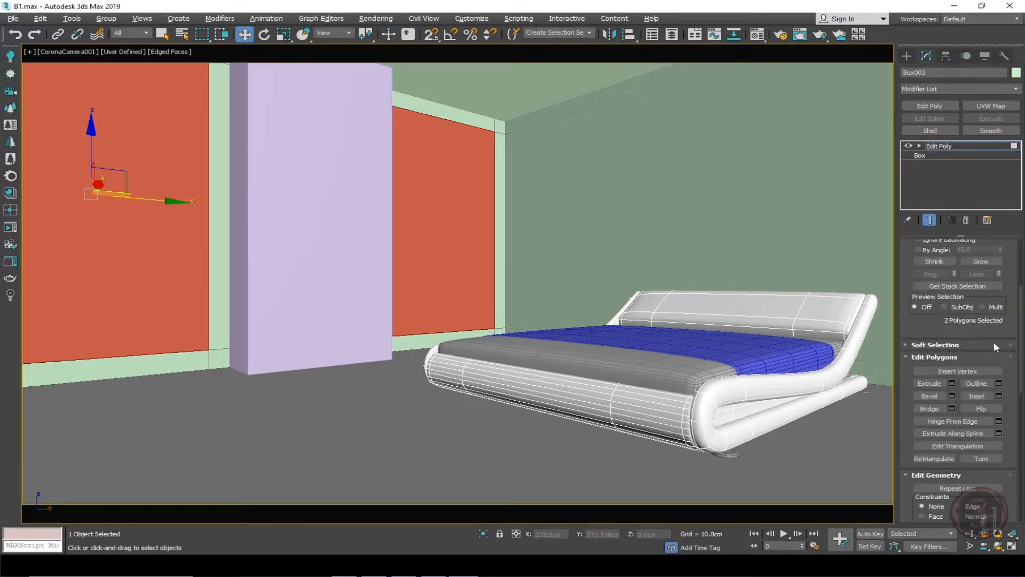
scroll(993, 373, "down", 6)
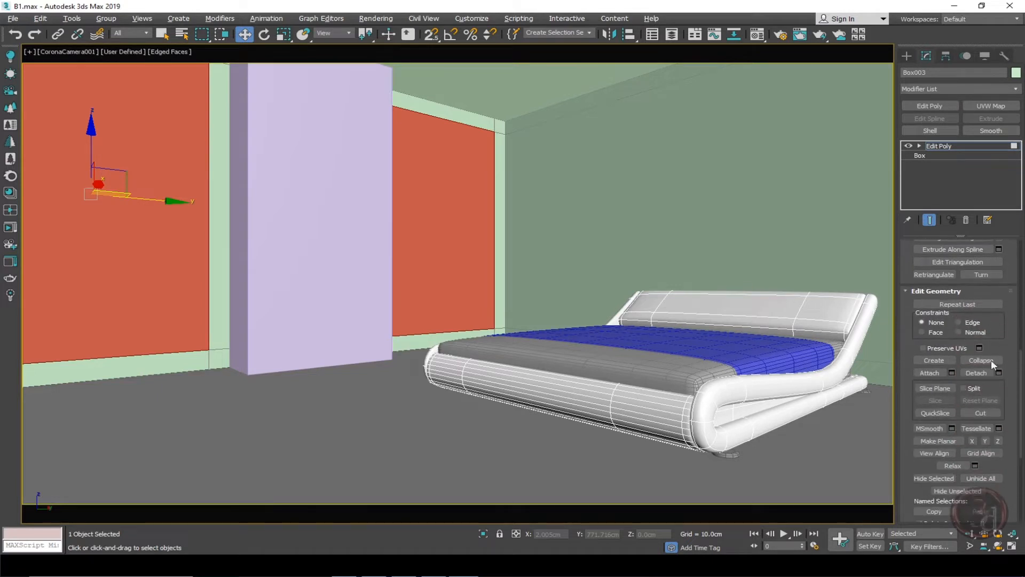
left_click(998, 372)
left_click(536, 290)
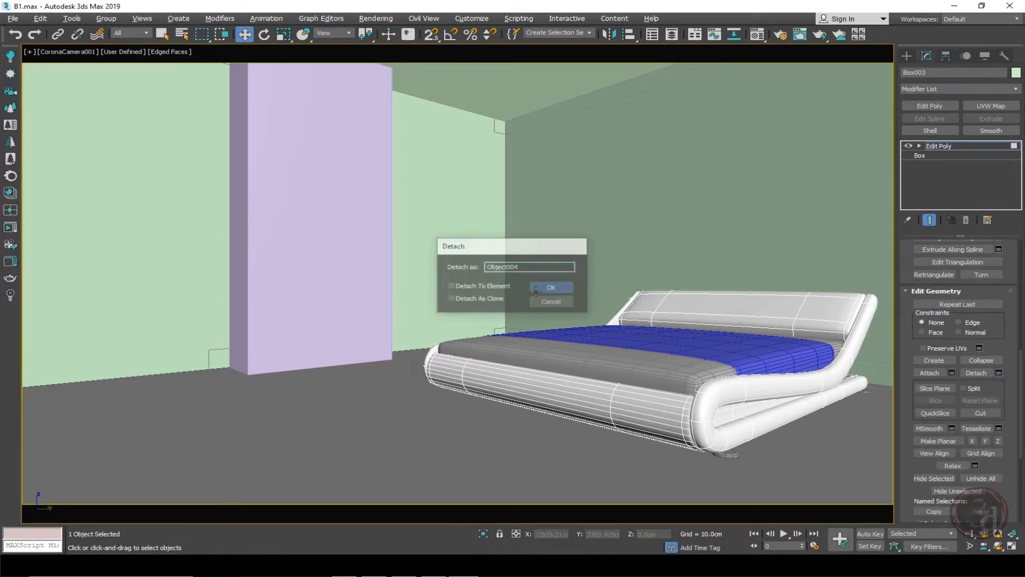
Select the detached wall panels and give them a pink object color, then select the partition wall.
left_click(460, 135)
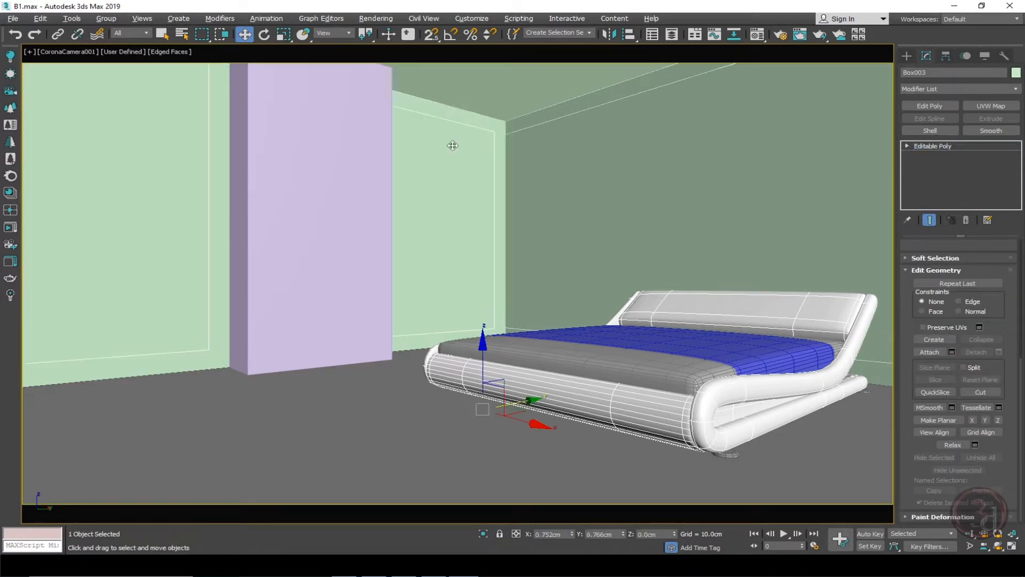
left_click(1015, 72)
left_click(593, 249)
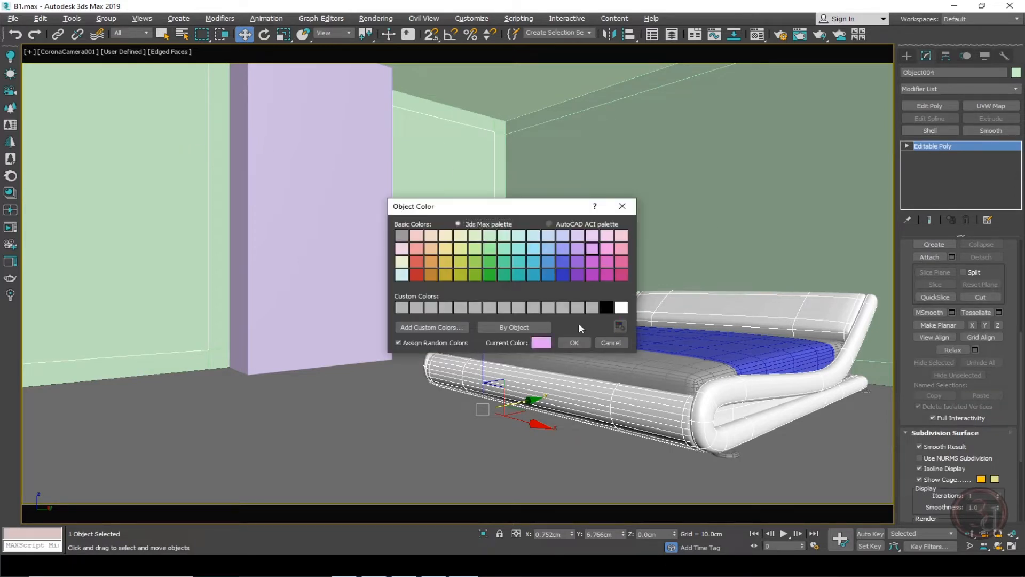
left_click(574, 342)
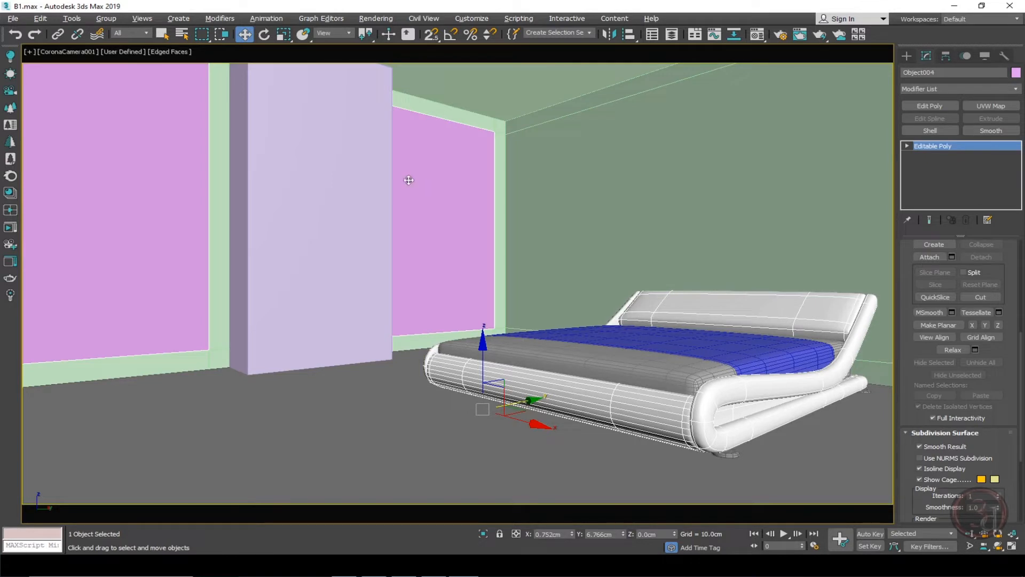
left_click(315, 275)
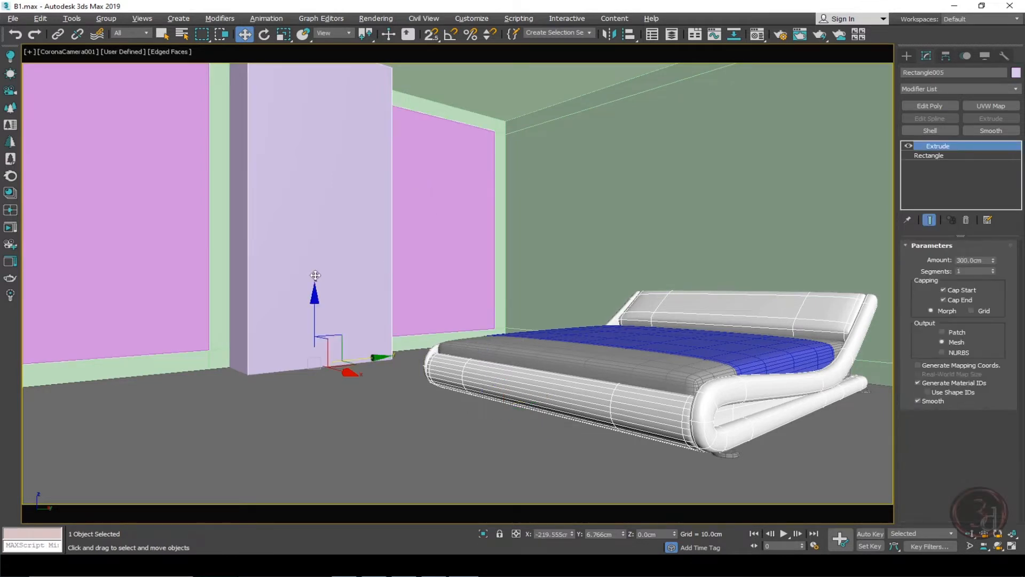
left_click(446, 231)
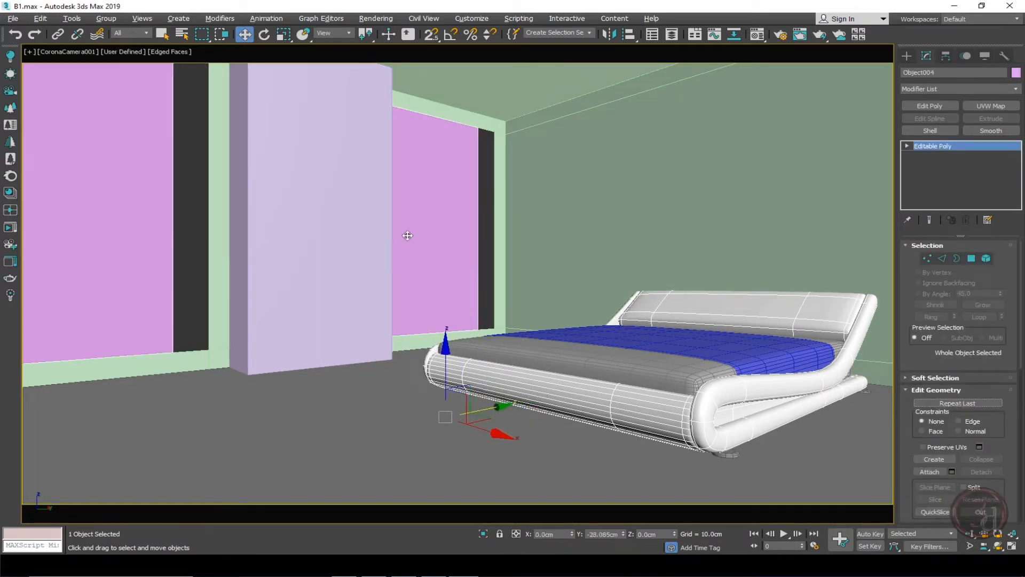
left_click_drag(408, 235, 562, 201)
right_click(562, 201)
left_click(432, 208)
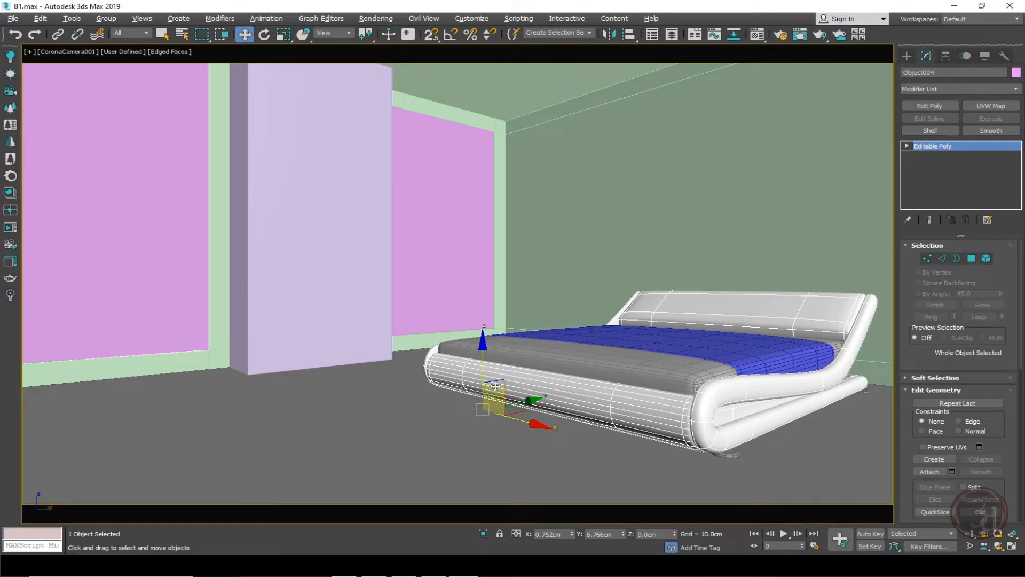
Freeze the wall panels' transform and test-move them along the wall.
right_click(450, 229)
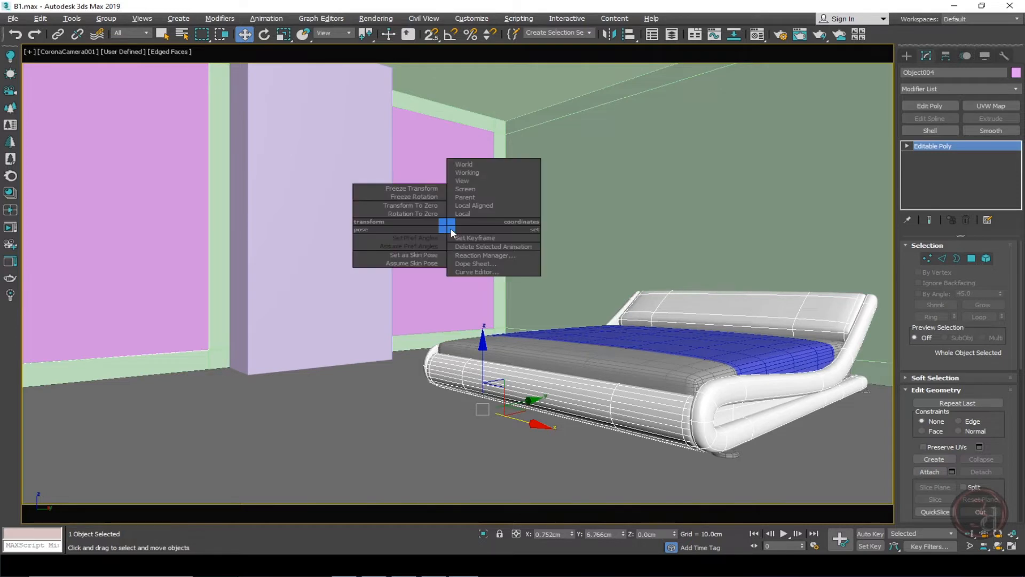
left_click(412, 190)
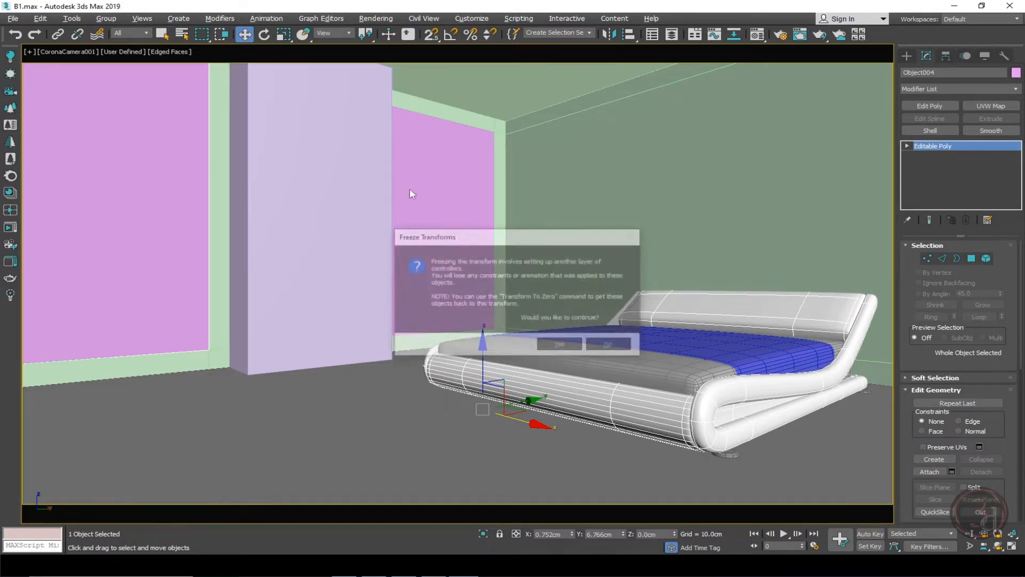
left_click(562, 345)
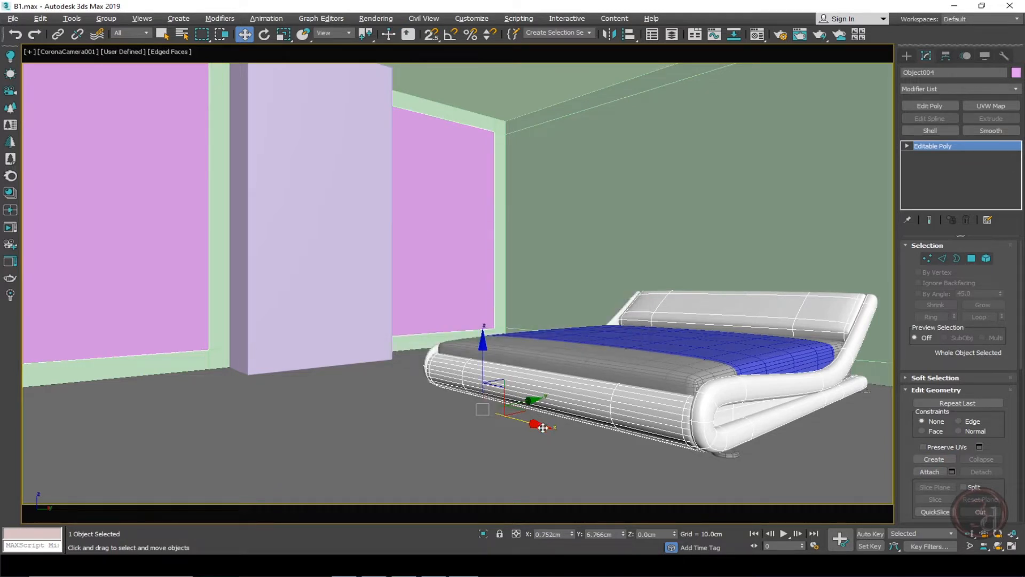
left_click_drag(542, 427, 405, 406)
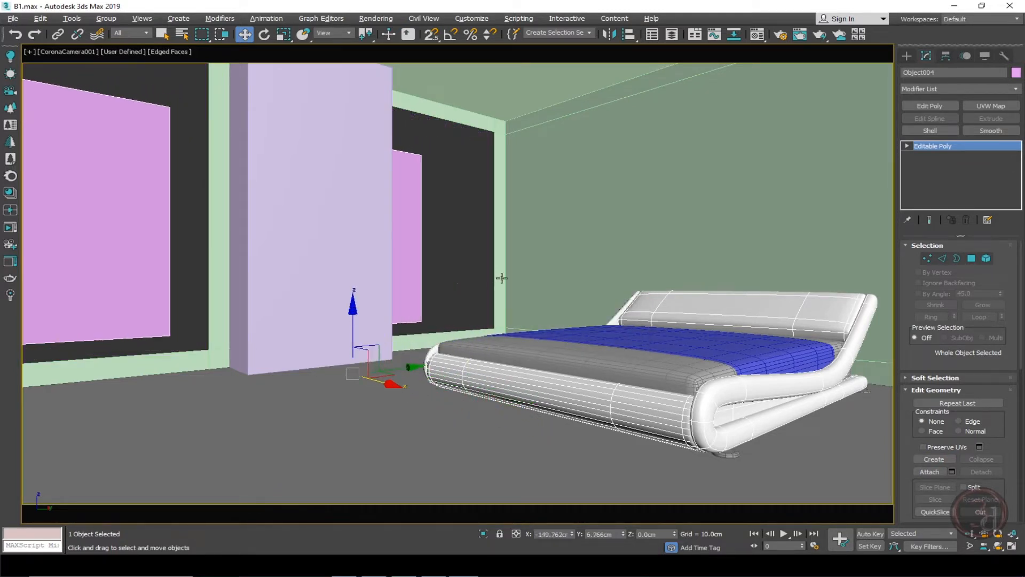
Add a Shell modifier to the room box with an outer amount of 10 cm.
left_click(515, 260)
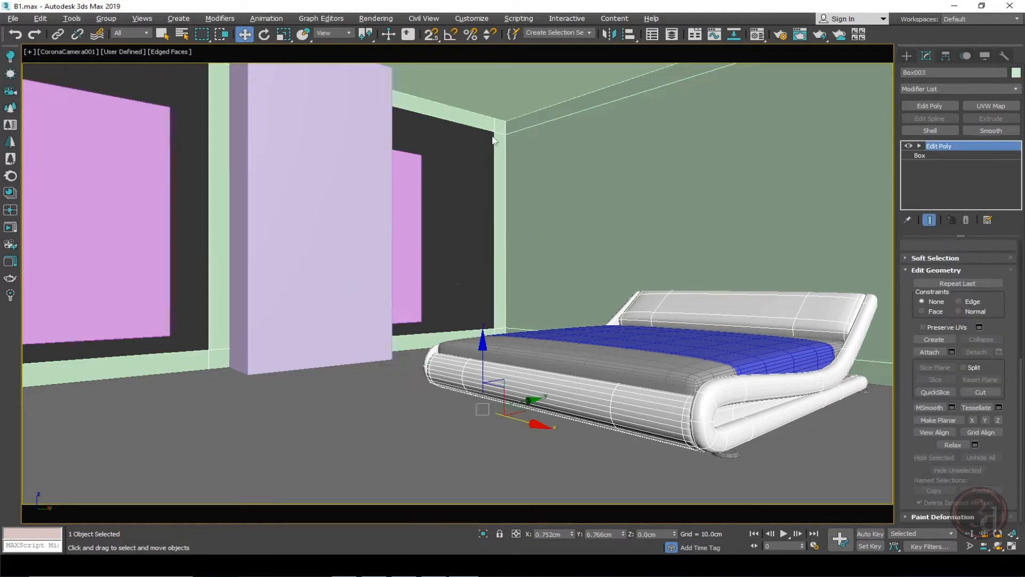
left_click(934, 129)
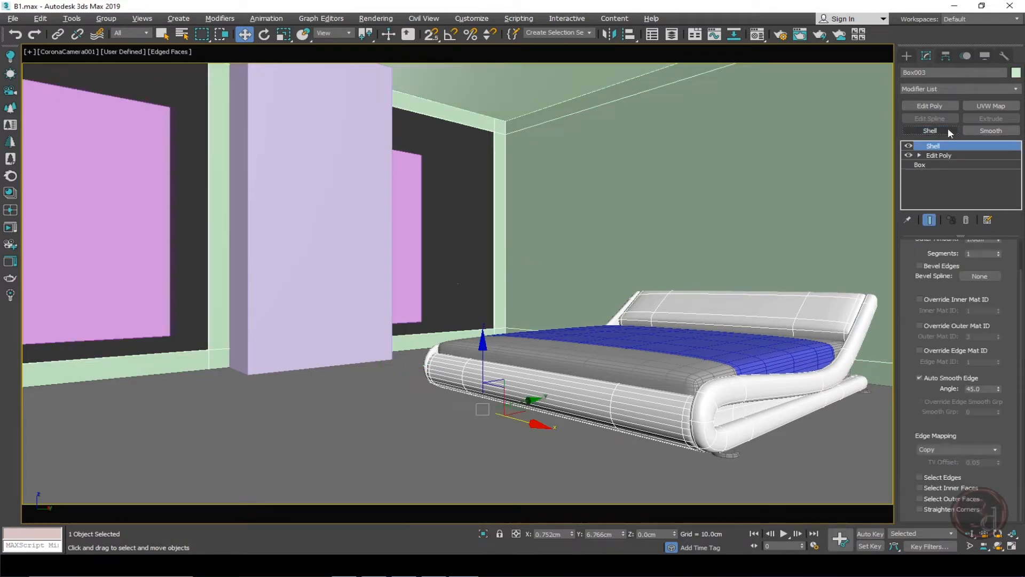
scroll(1001, 278, "up", 2)
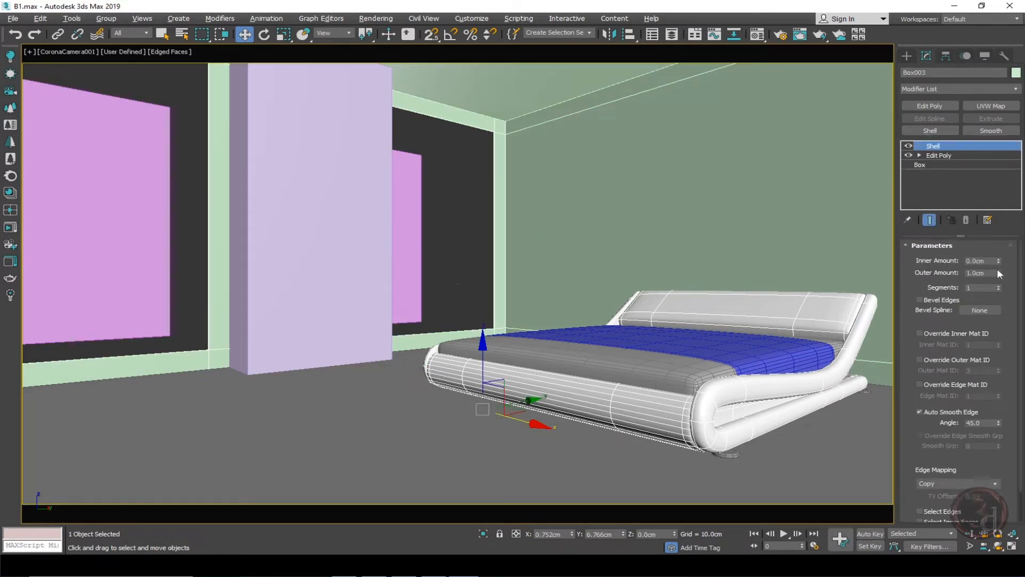
left_click_drag(998, 277, 998, 235)
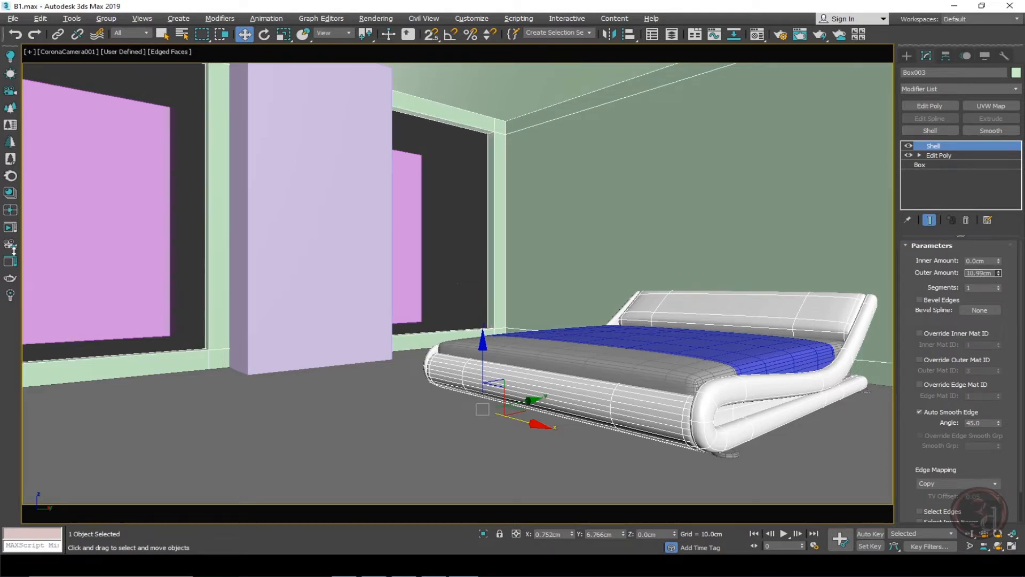
double_click(982, 272)
type("10")
key("Return")
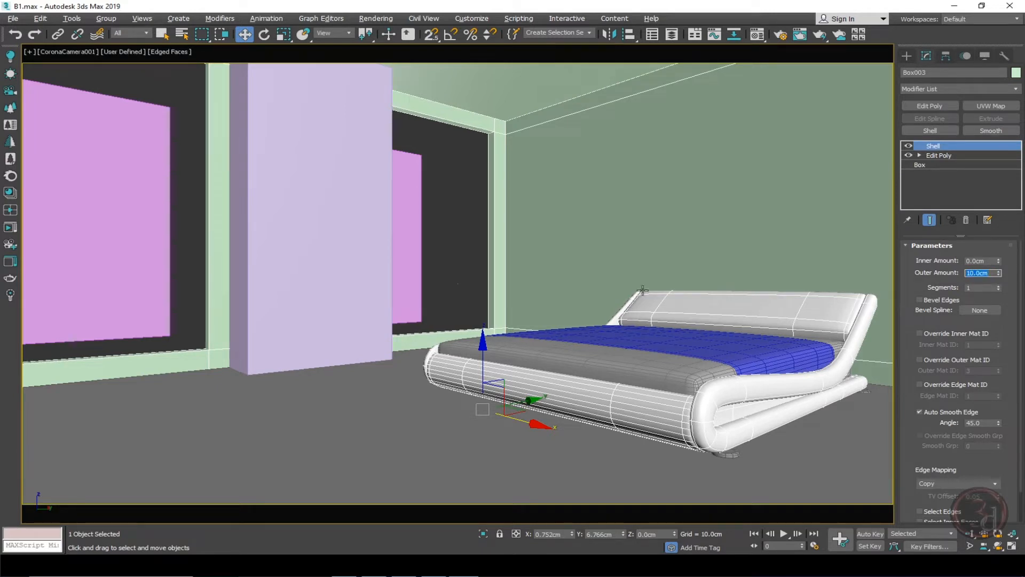
Return the wall panels to their frozen position with Transform To Zero and nudge them slightly sideways.
left_click(460, 238)
left_click(411, 214)
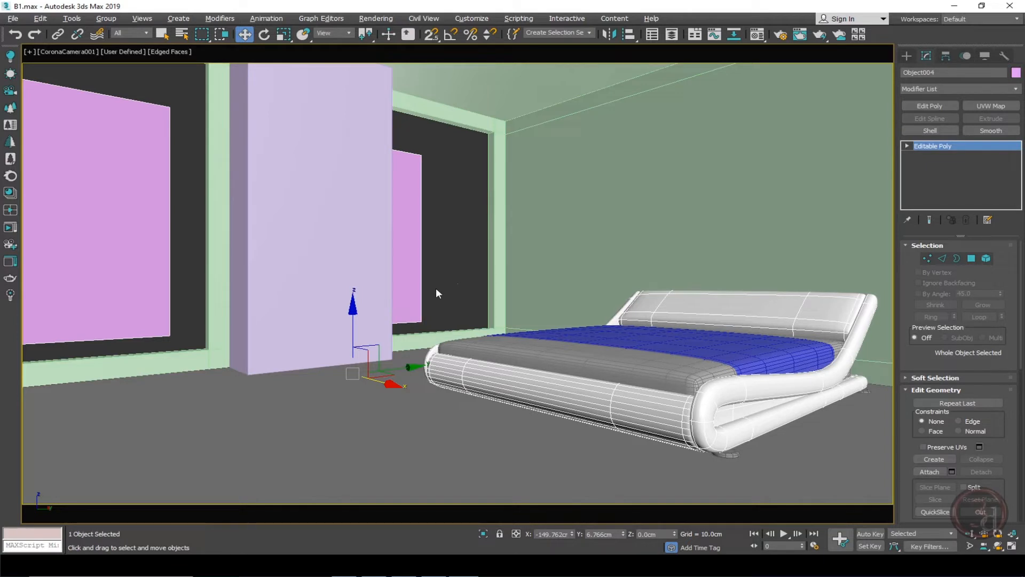
right_click(422, 261)
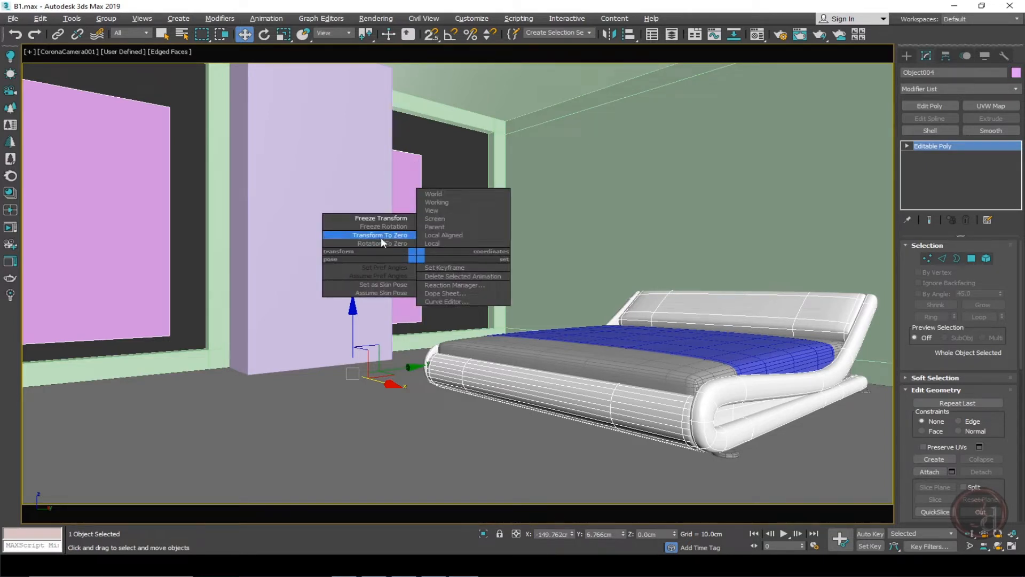
left_click(402, 236)
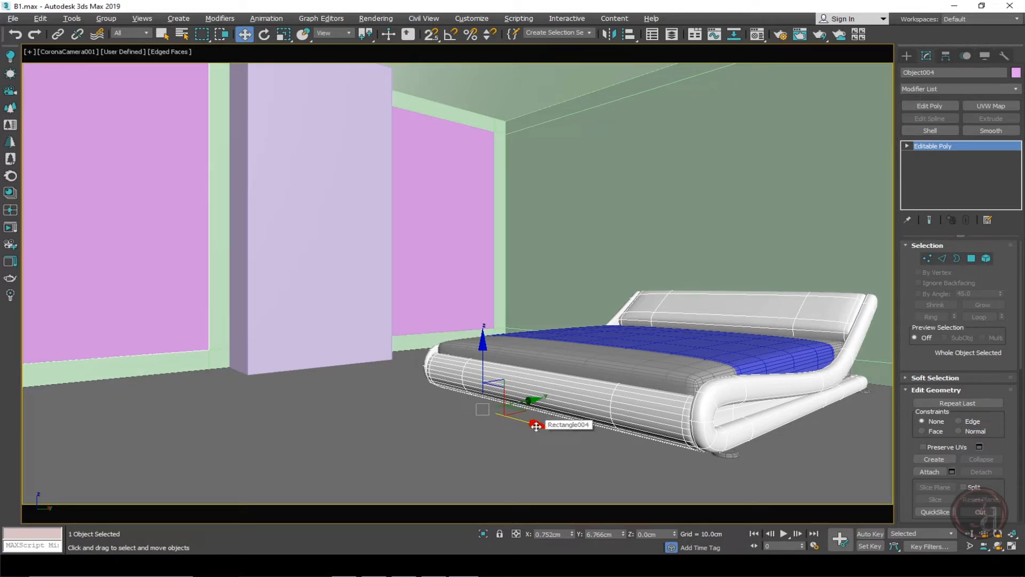
left_click_drag(536, 427, 525, 426)
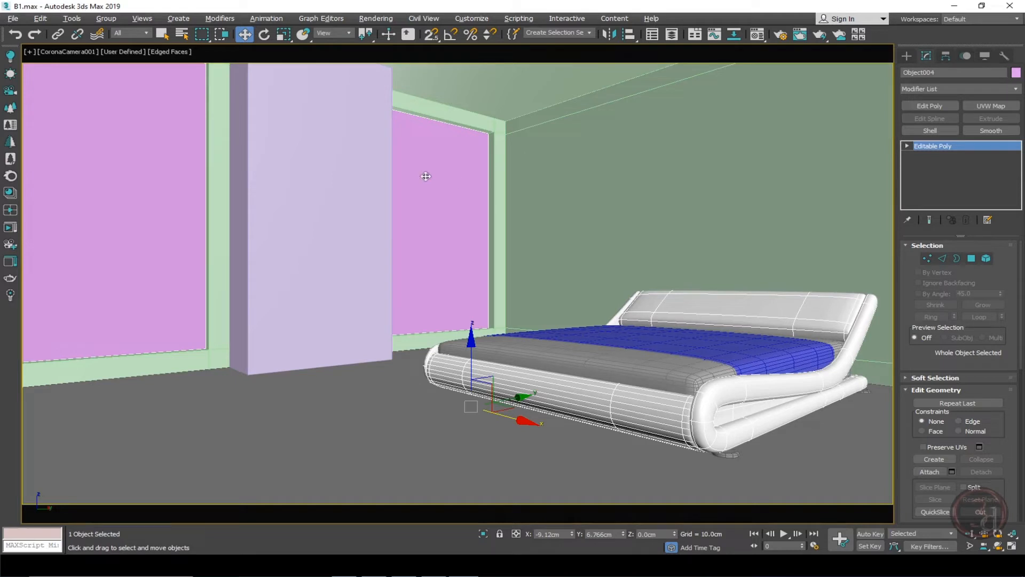
Bevel the two wall panel polygons with a height of 0 cm and an outline of -5 cm to inset a border.
left_click(972, 258)
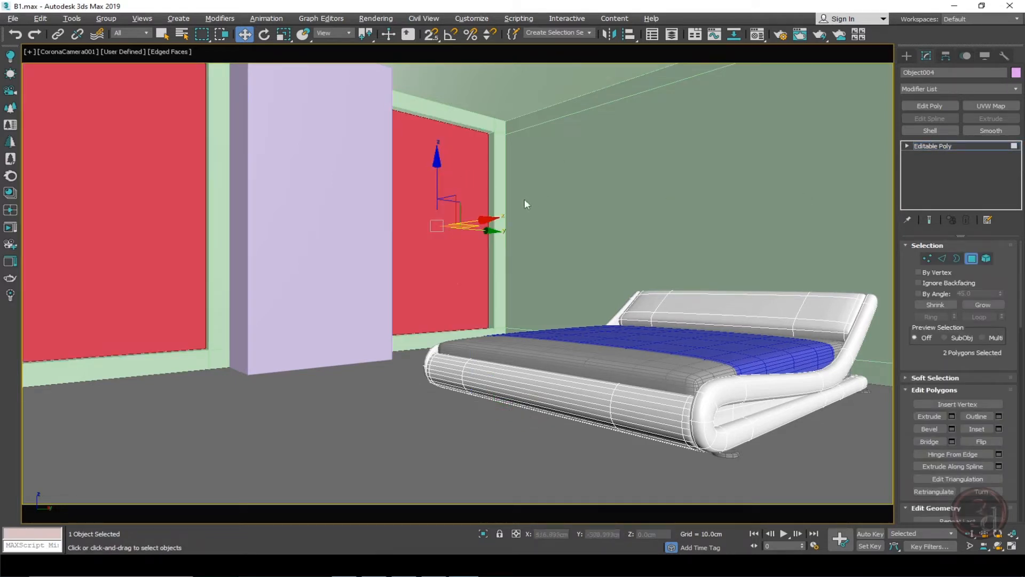
right_click(468, 160)
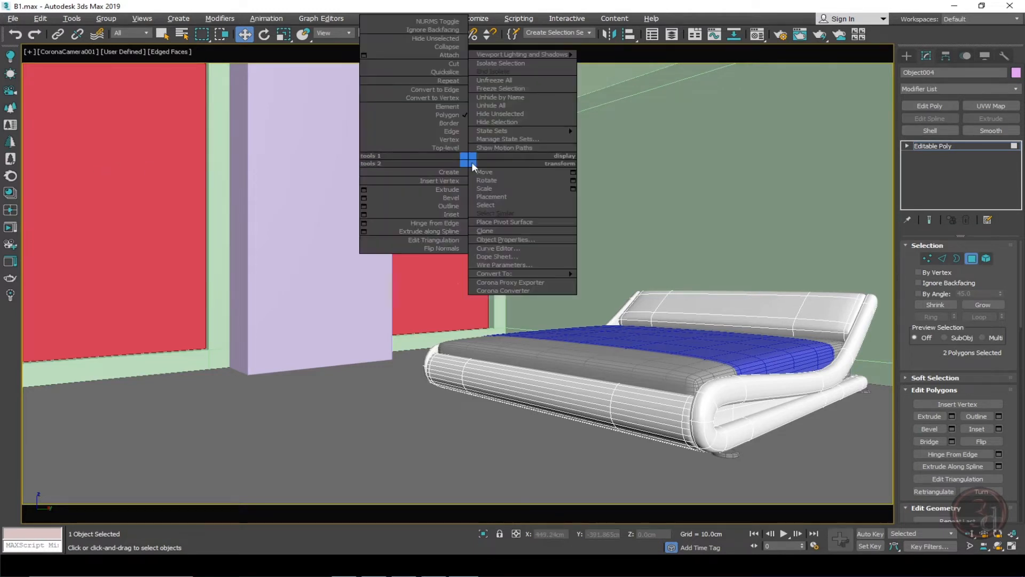
left_click(364, 198)
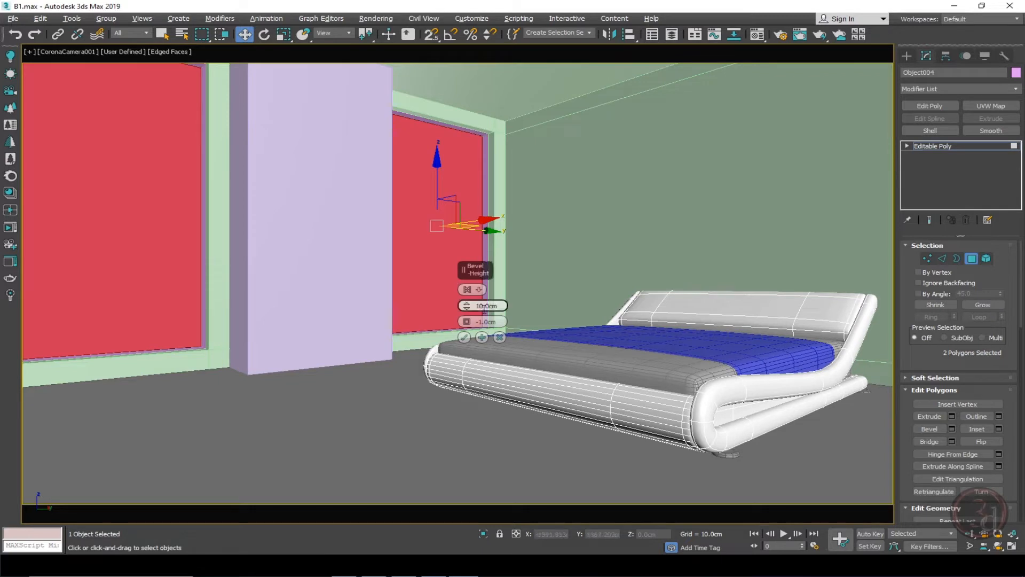
right_click(466, 323)
right_click(467, 307)
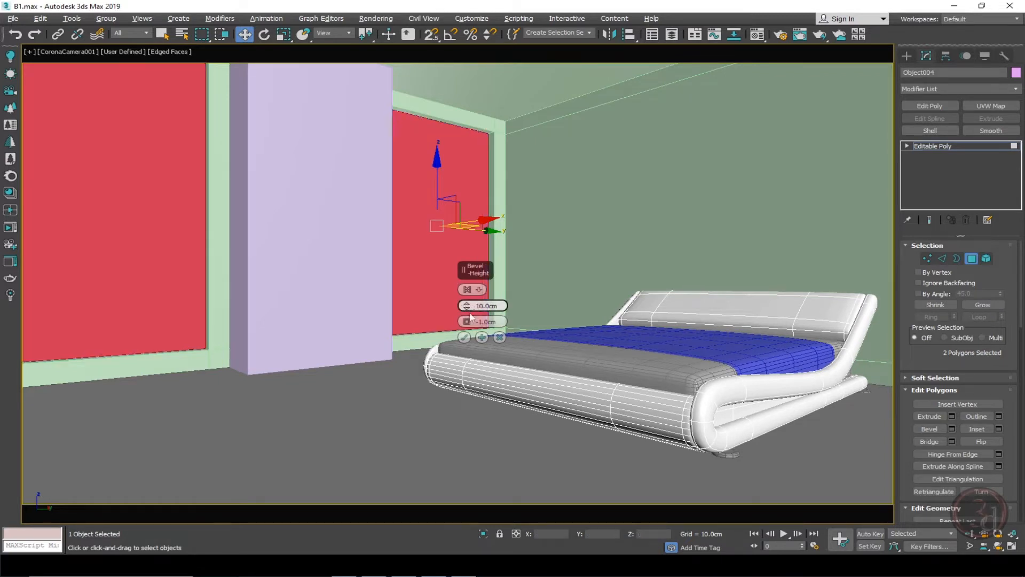
mouse_move(467, 322)
left_mouse_down()
mouse_move(468, 345)
mouse_move(467, 334)
left_mouse_up()
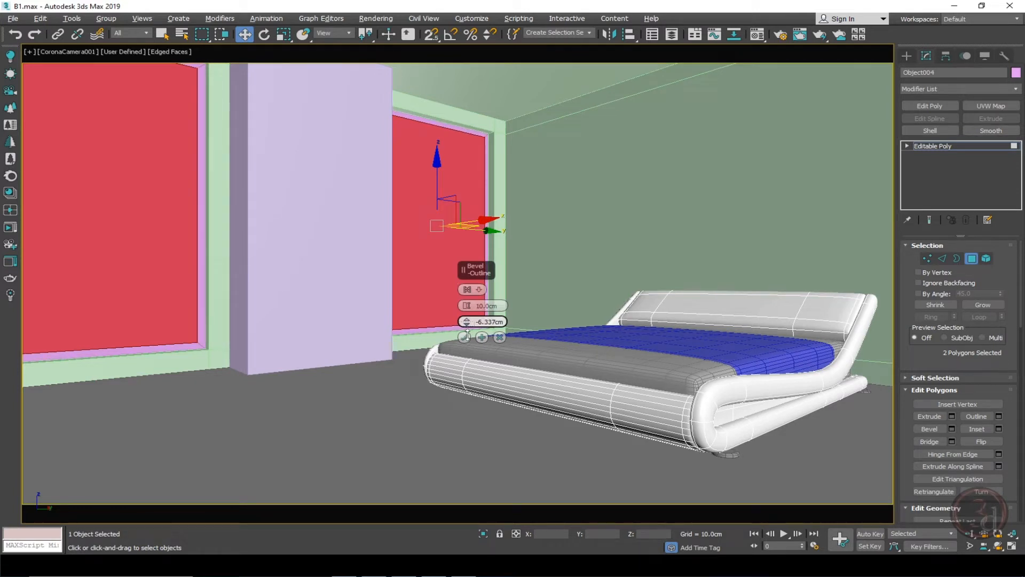
left_click_drag(478, 322, 617, 337)
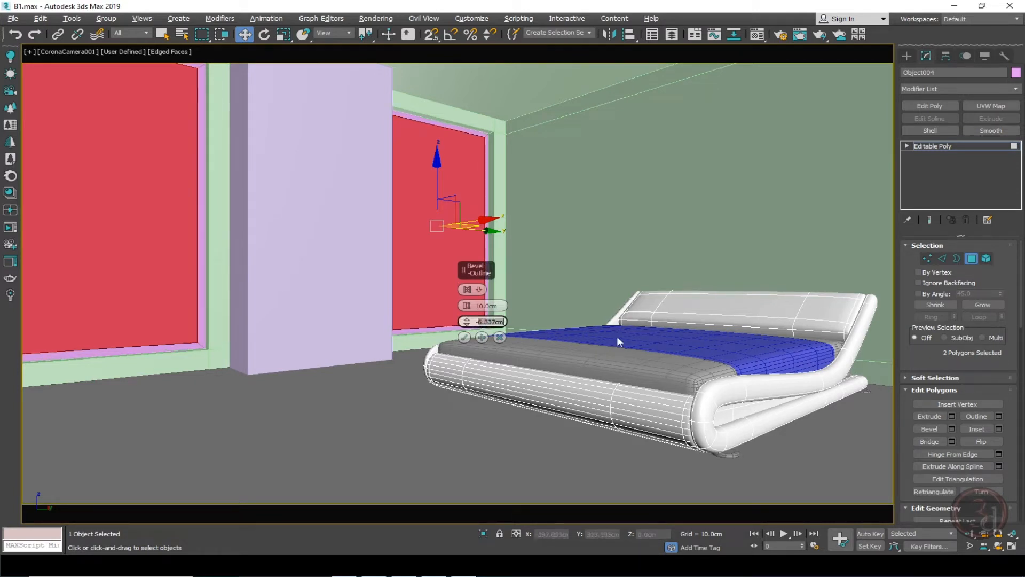
type("5")
key("Return")
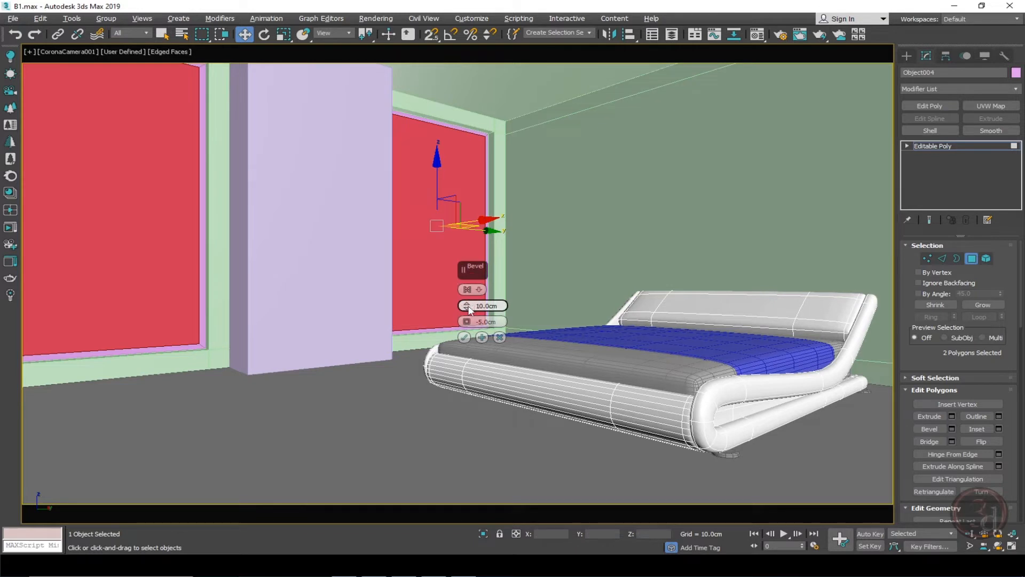
left_click_drag(470, 311, 466, 314)
key("p")
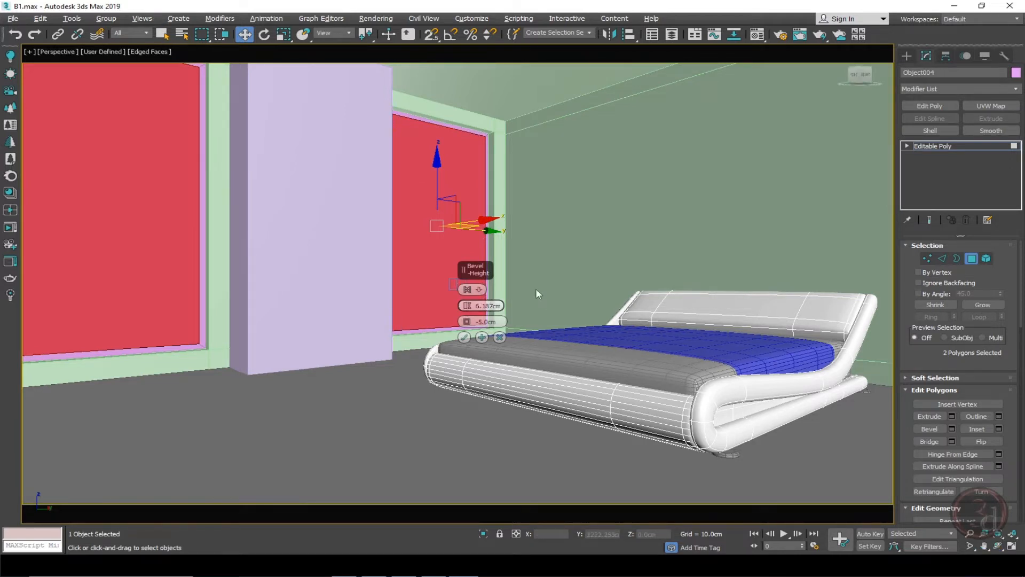
scroll(224, 213, "up", 5)
middle_click_drag(248, 225, 283, 213, "alt")
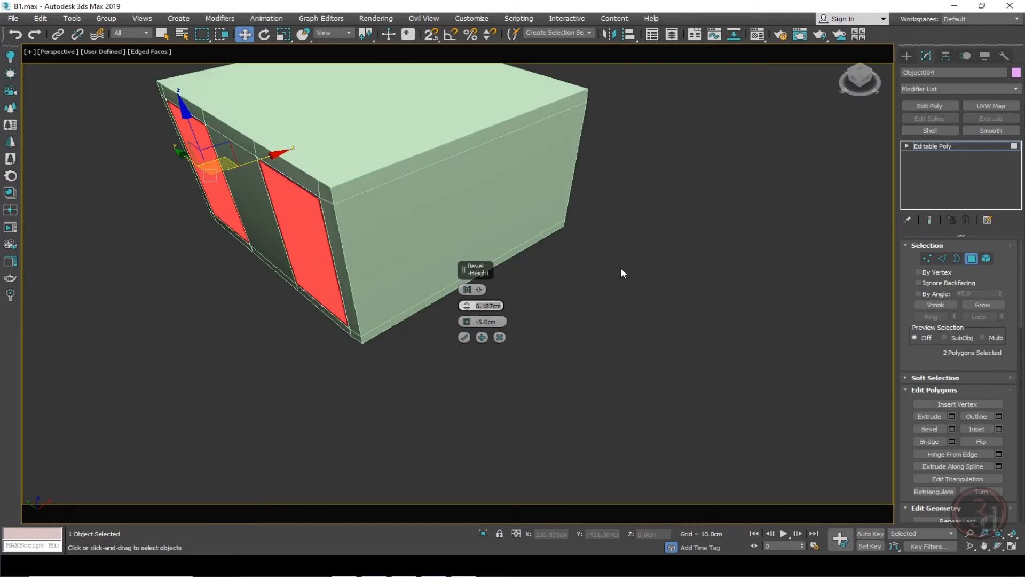
type("0")
key("Return")
left_click(465, 336)
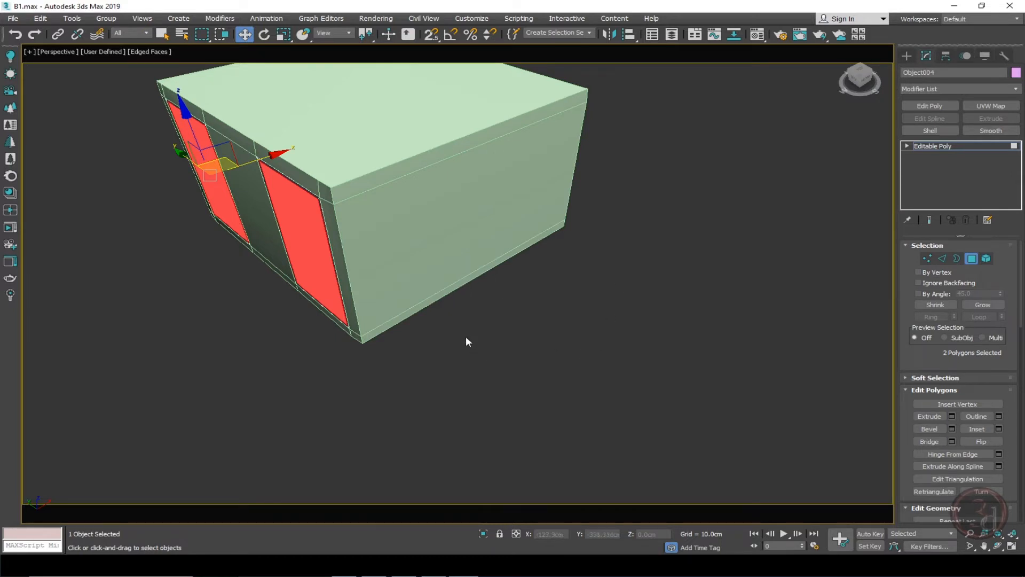
Isolate the wall panels and detach their two inner bevelled polygons as a separate object.
middle_click_drag(347, 203, 380, 204, "alt")
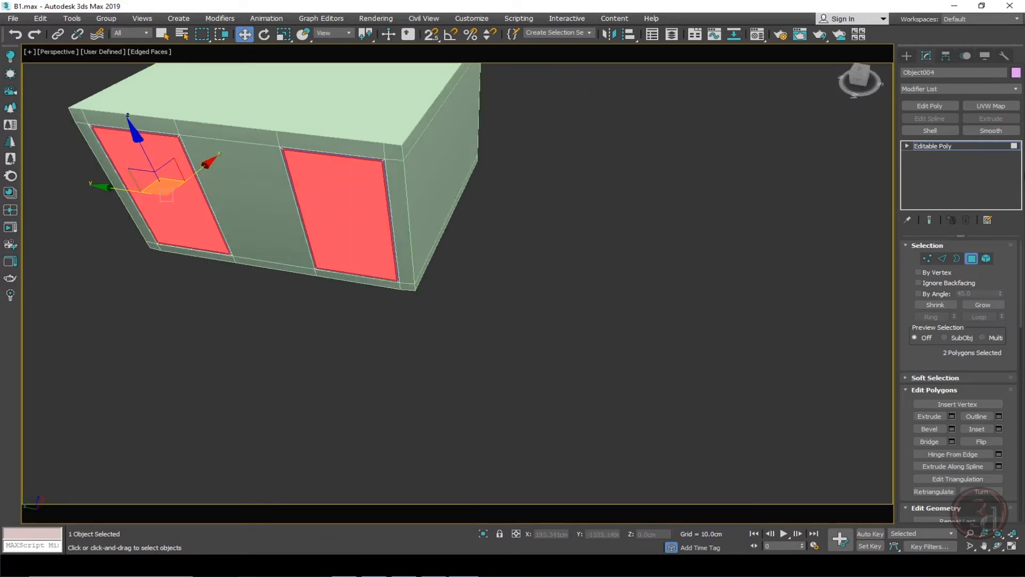
left_click(943, 146)
key("alt+q")
middle_click_drag(439, 238, 370, 249, "alt")
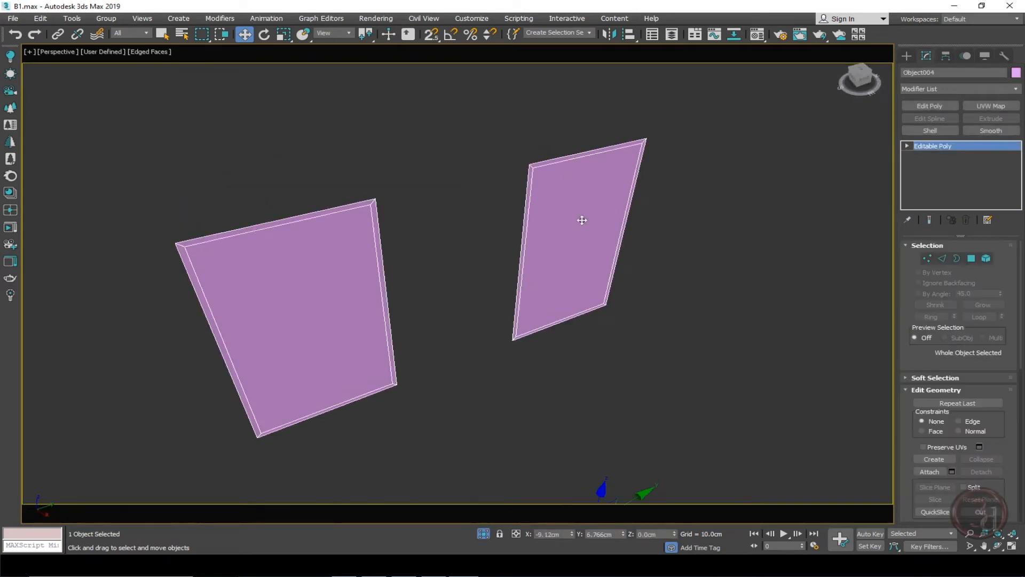
left_click(971, 259)
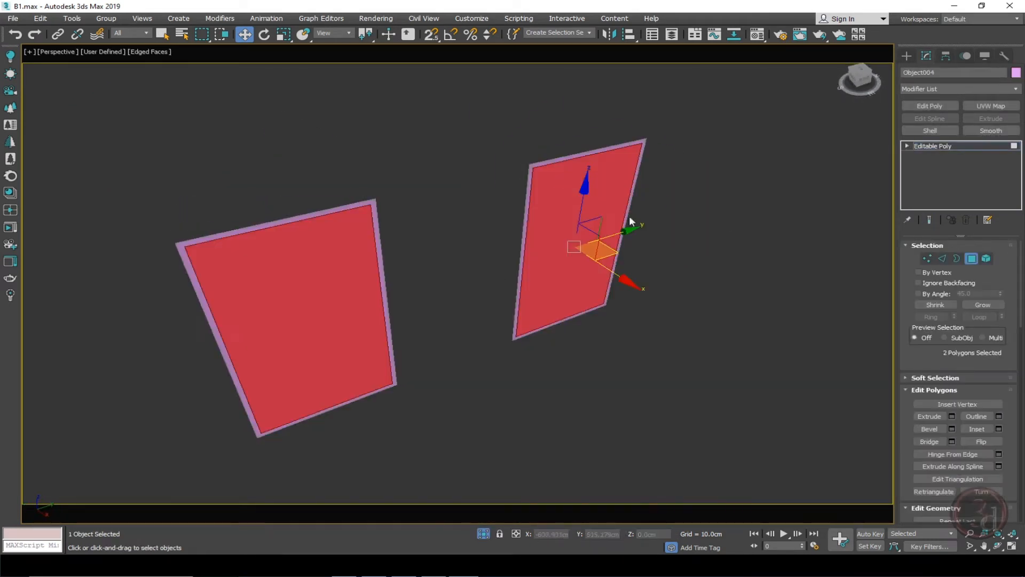
scroll(924, 305, "down", 1)
scroll(987, 391, "down", 6)
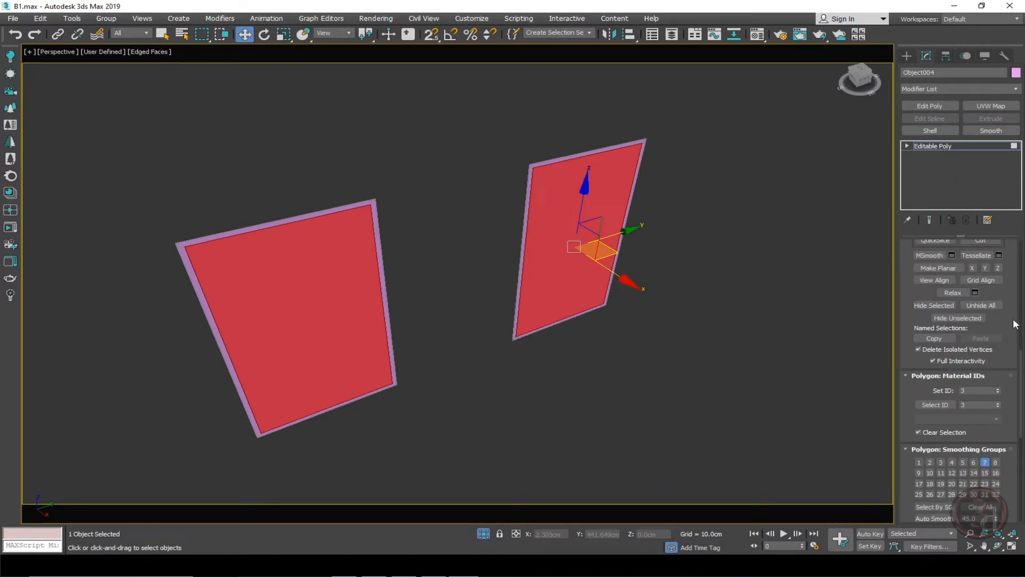
scroll(1011, 331, "up", 4)
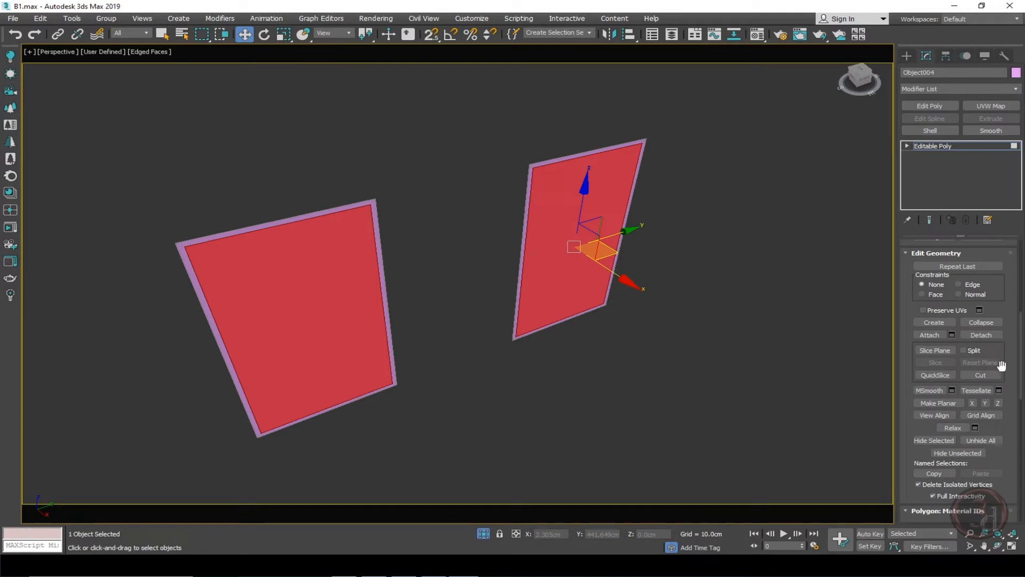
left_click(998, 335)
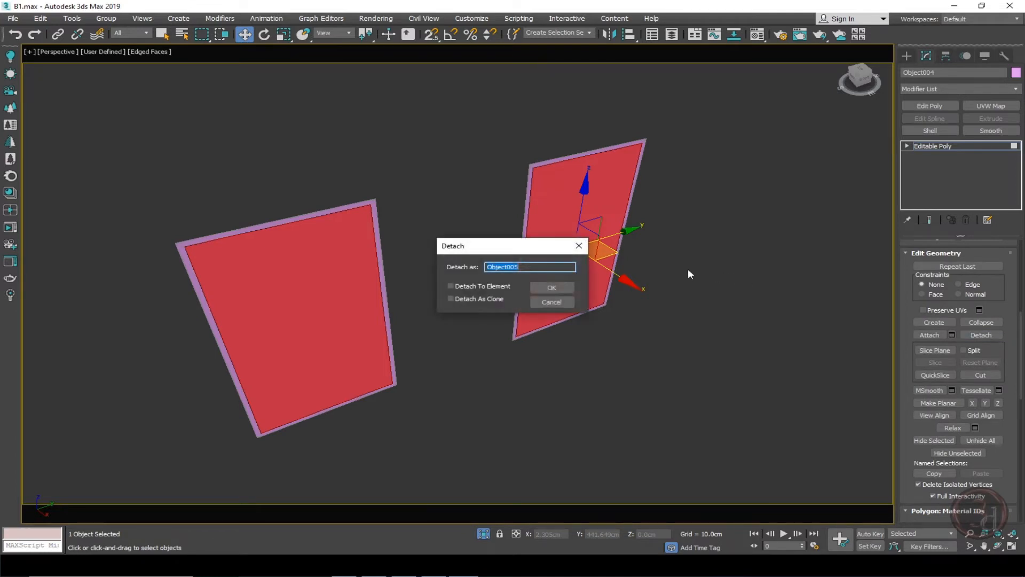
left_click(548, 288)
Select the detached inner panels and give them a light blue object color.
left_click(978, 145)
left_click(578, 207)
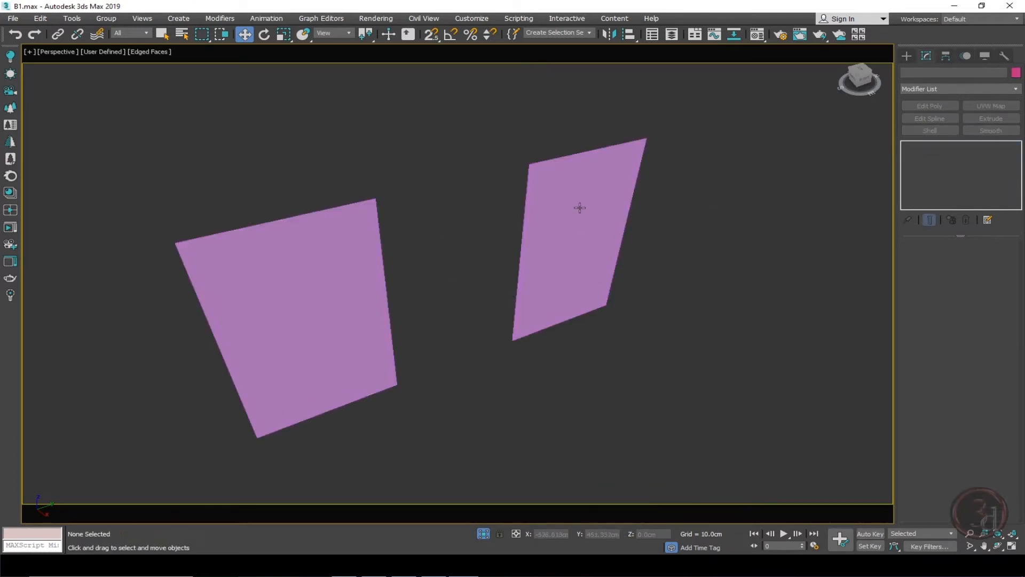
left_click_drag(579, 207, 666, 300)
right_click(666, 300)
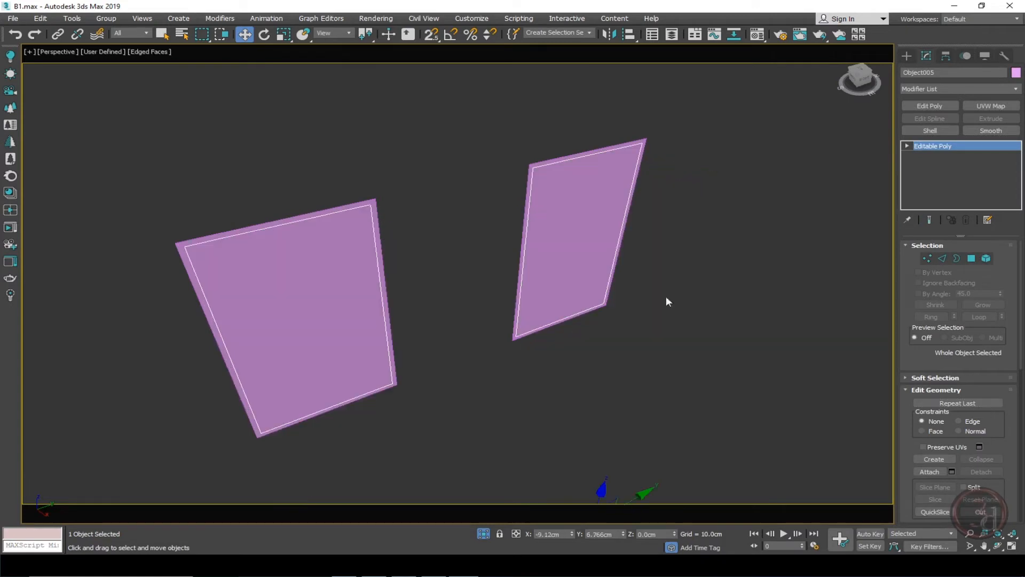
left_click(1014, 76)
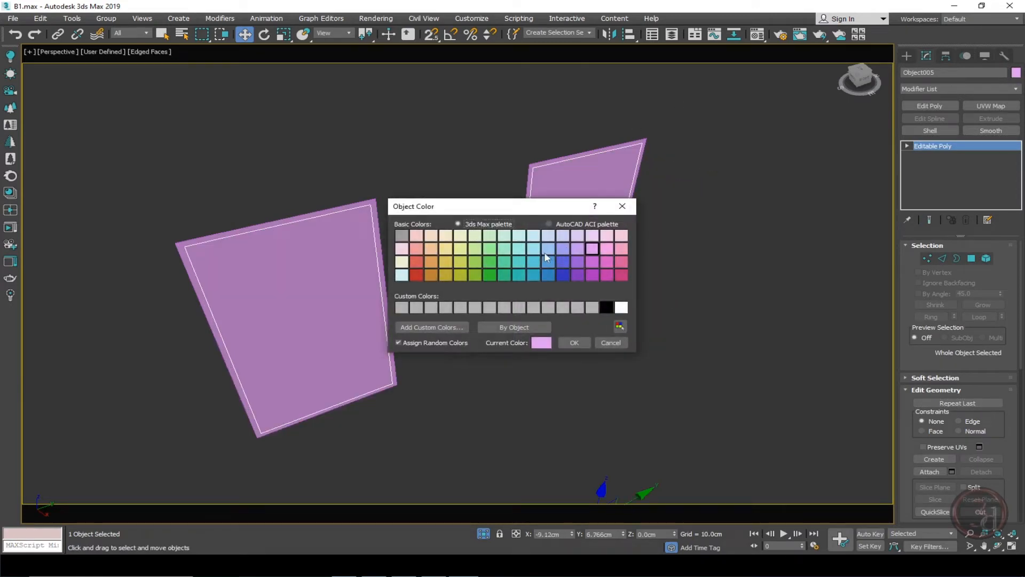
left_click(546, 253)
left_click(577, 342)
left_click(626, 342)
middle_click_drag(526, 286, 504, 284, "alt")
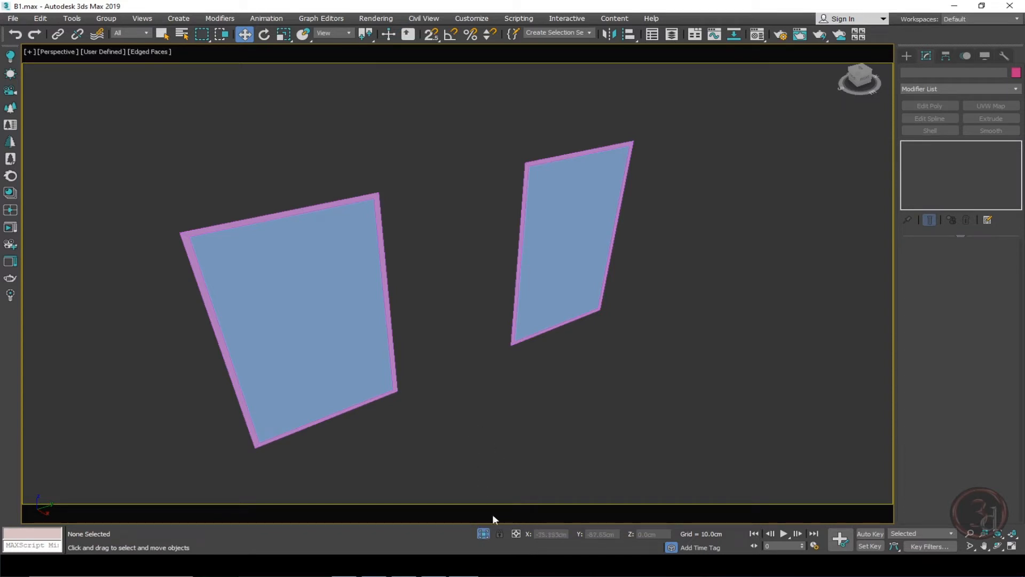
Add a Shell modifier to the outer wall panel frames with 0 cm outer amount and 4 cm inner amount.
left_click(633, 161)
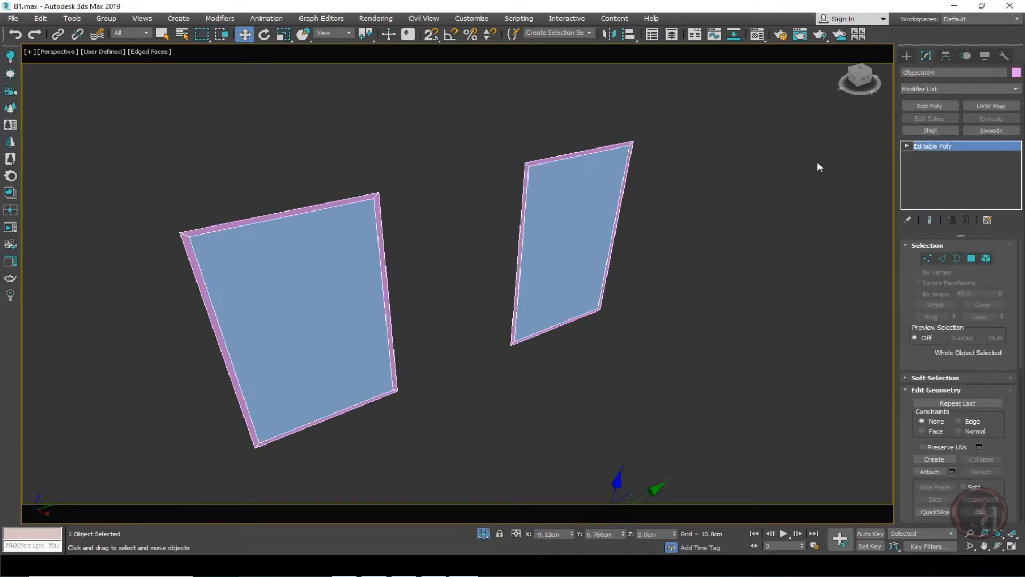
left_click(930, 130)
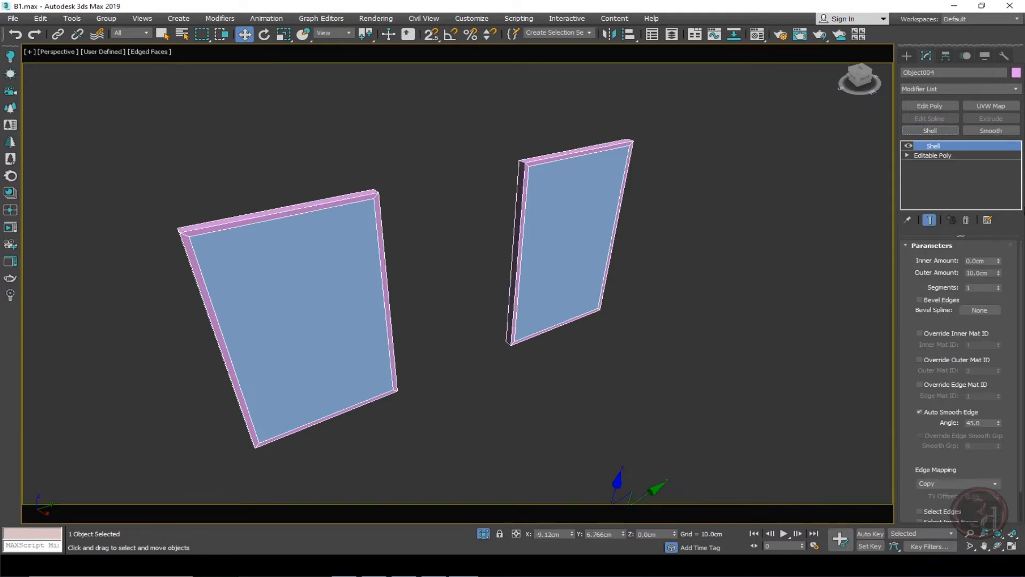
right_click(998, 274)
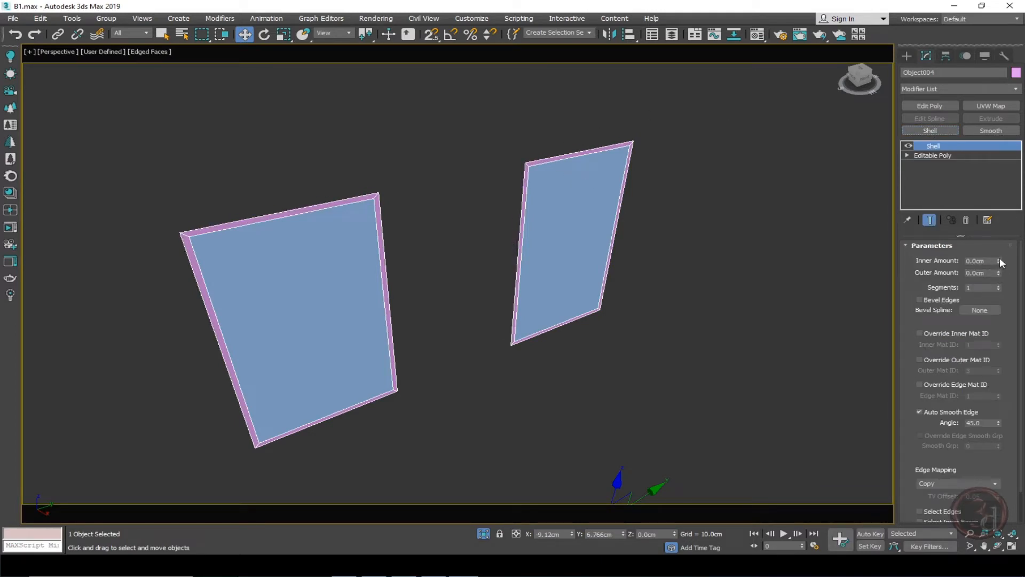
left_click_drag(998, 259, 1018, 7)
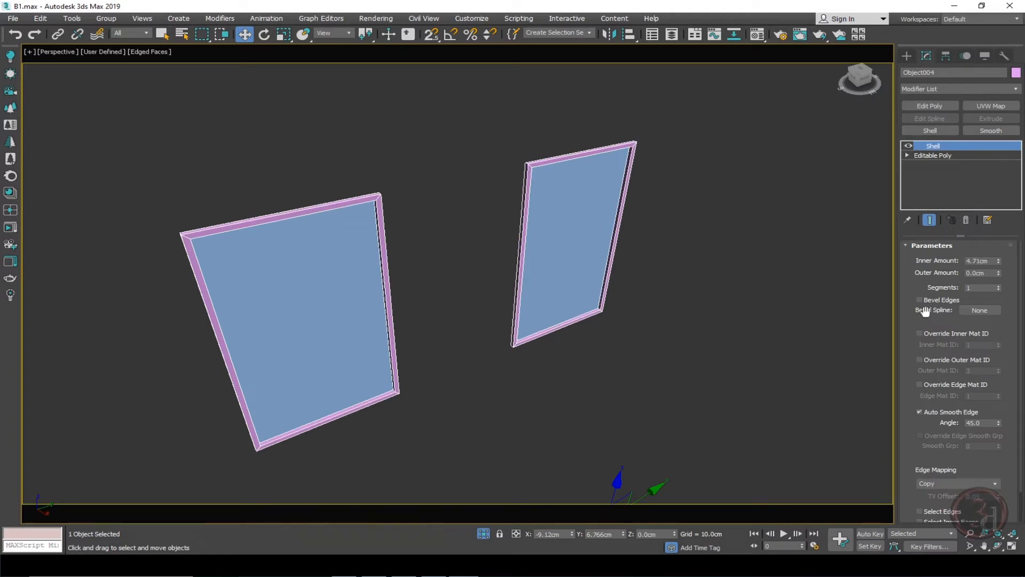
double_click(981, 260)
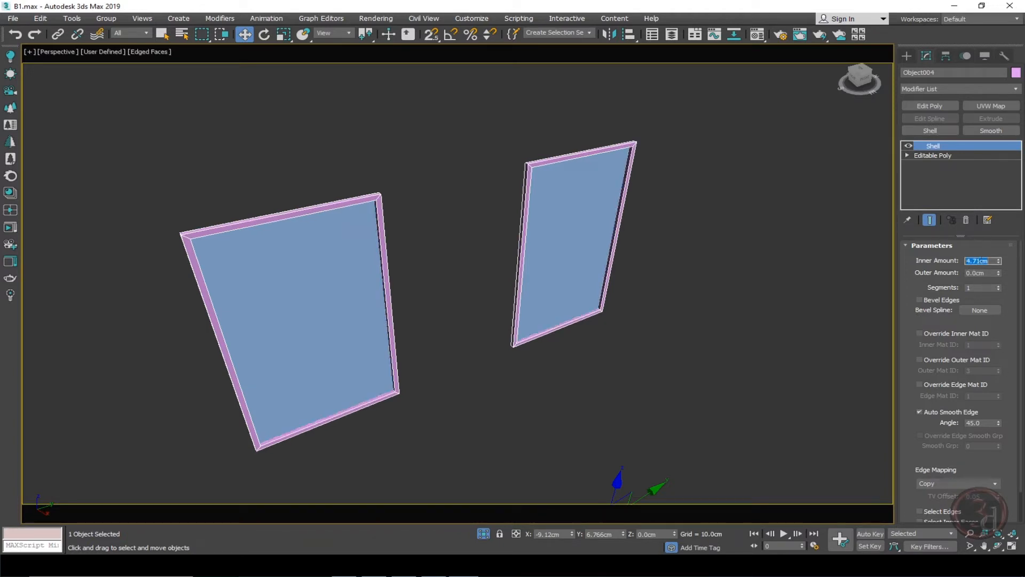
type("4")
key("Return")
left_click(715, 341)
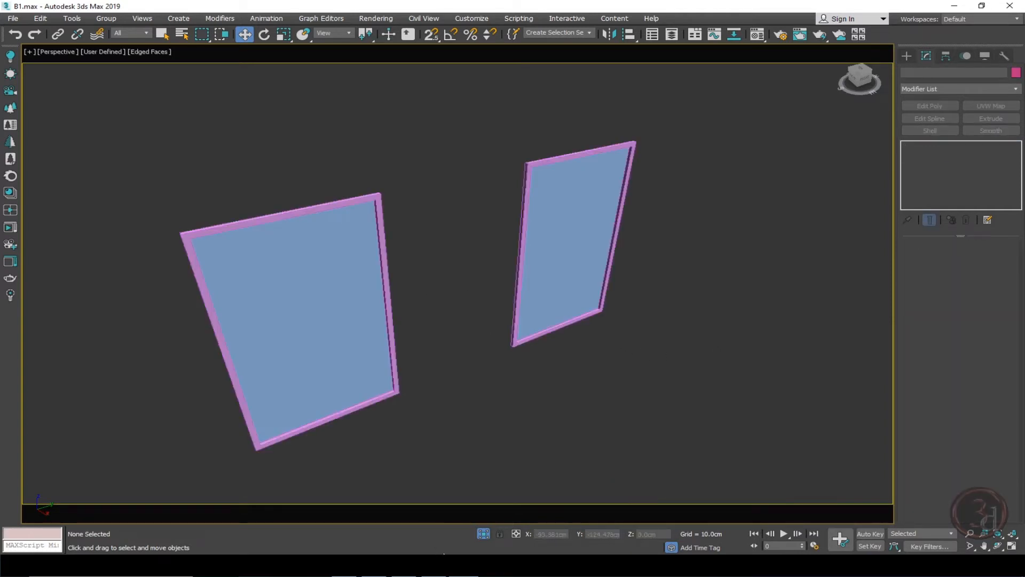
Exit isolation, switch to the camera view, and add a Shell with 1 cm inner amount to the light blue inner panels.
left_click(483, 534)
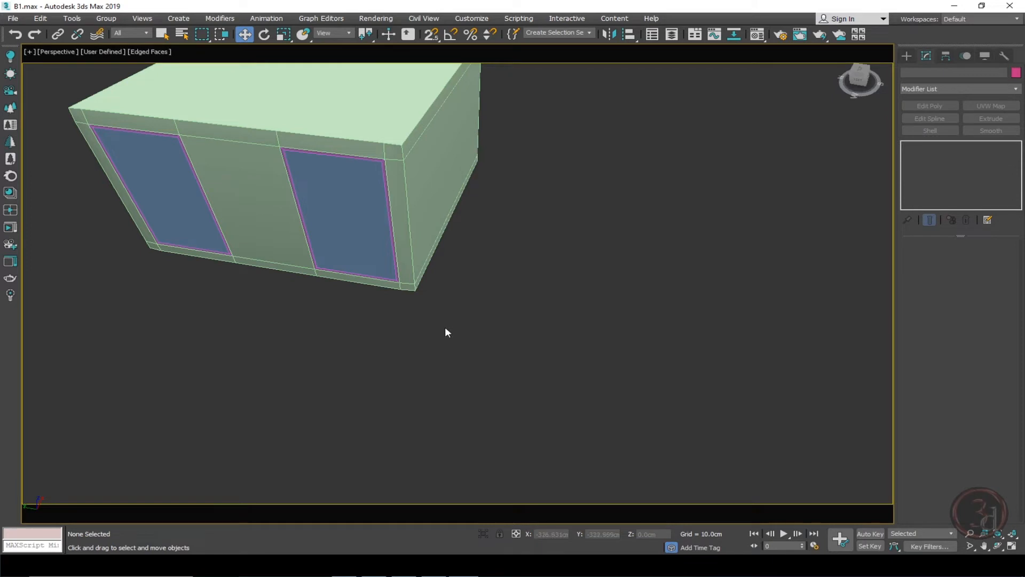
key("c")
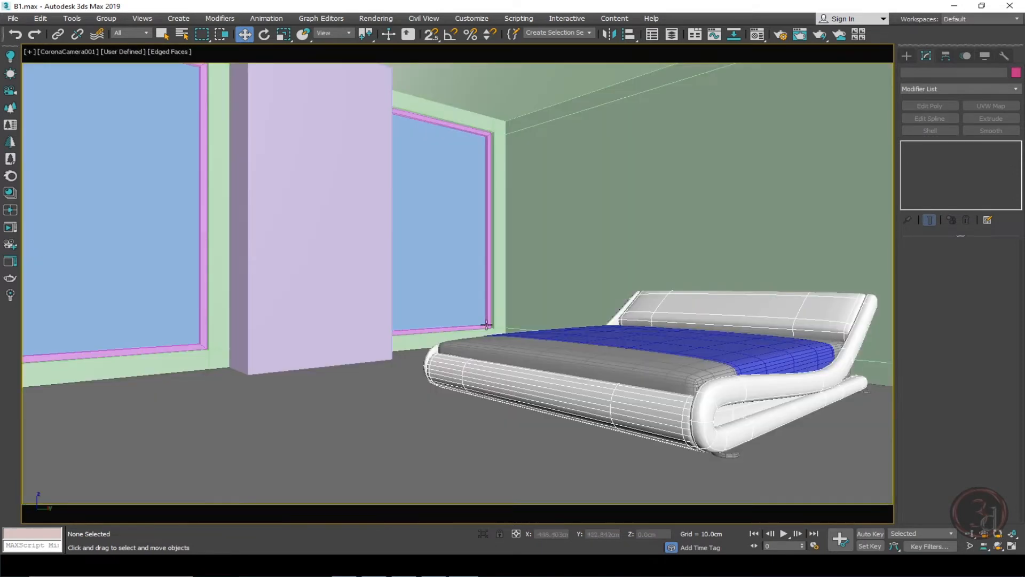
left_click(450, 167)
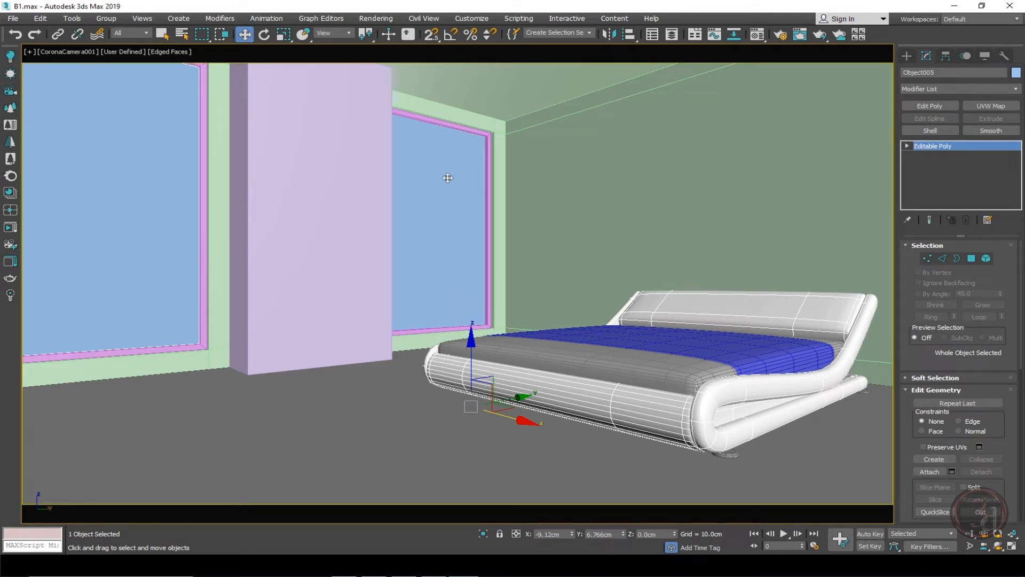
left_click_drag(523, 421, 777, 478)
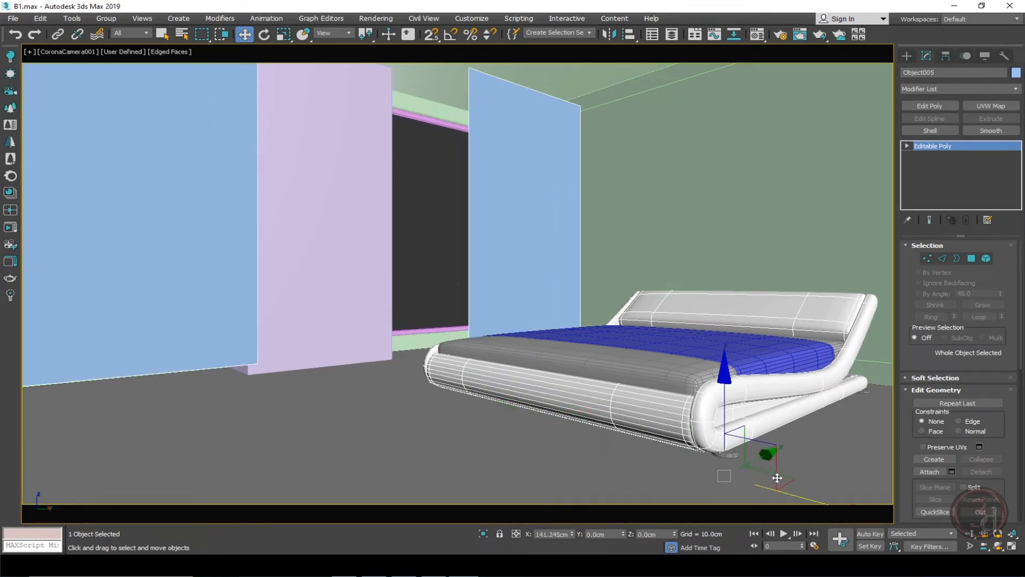
right_click(778, 478)
left_click(939, 129)
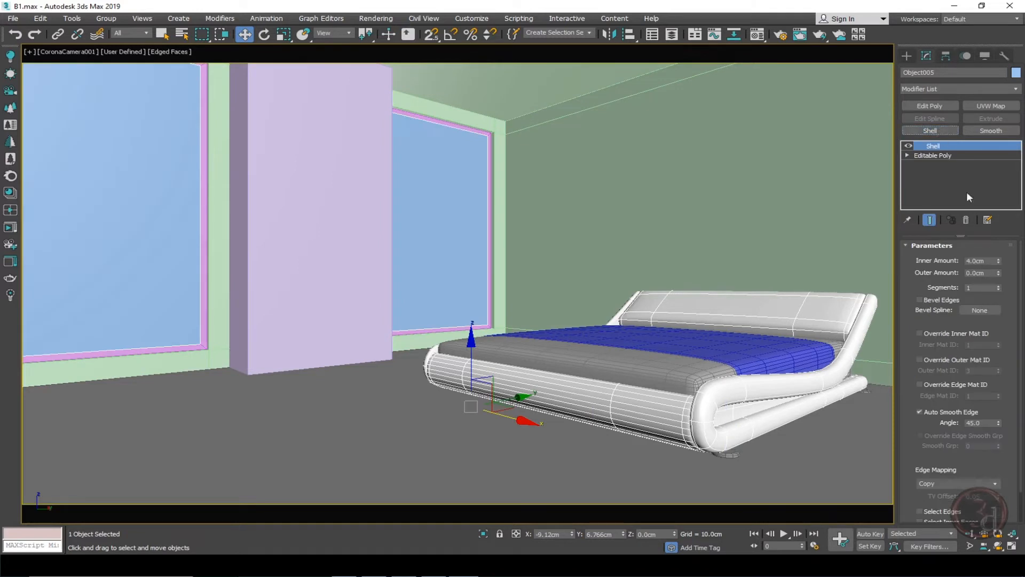
double_click(987, 261)
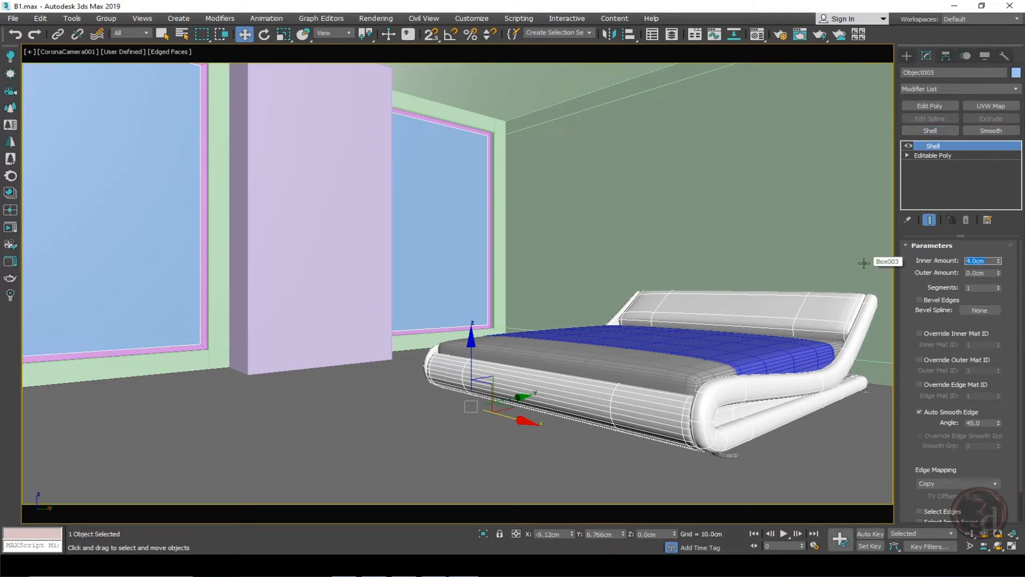
type("1")
key("Return")
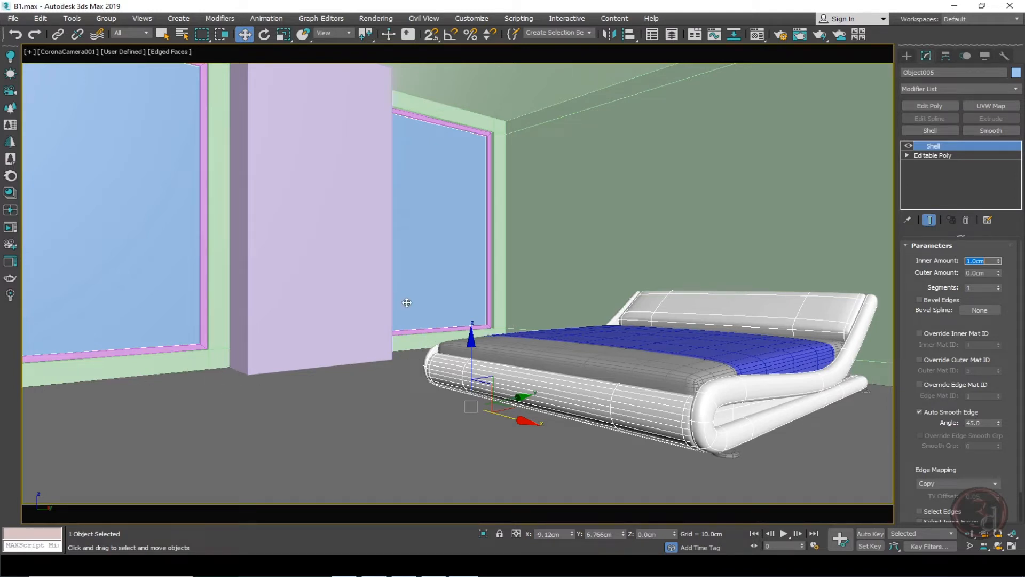
Select the partition together with the room walls and isolate them.
left_click(309, 314)
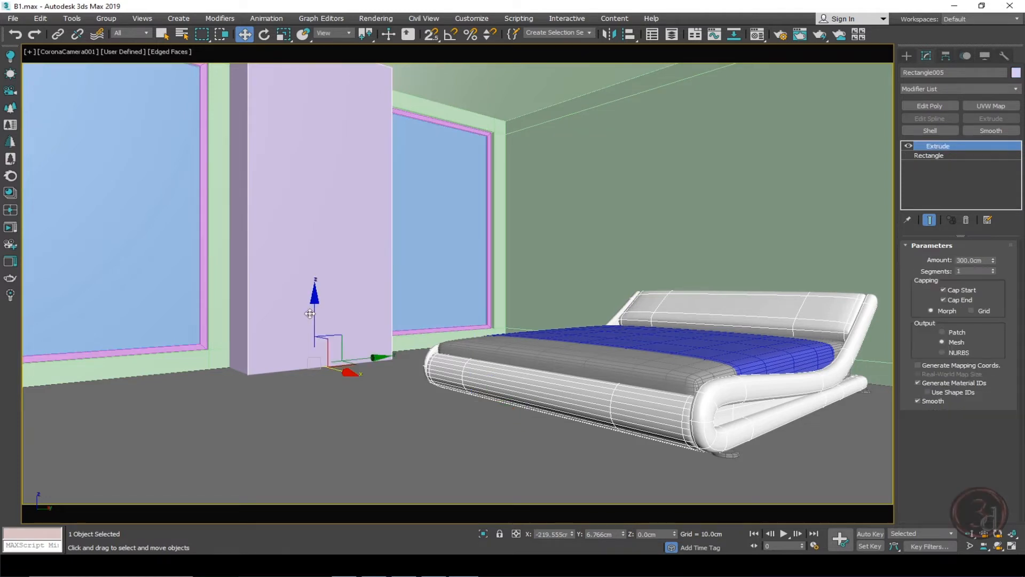
left_click(232, 339, "ctrl")
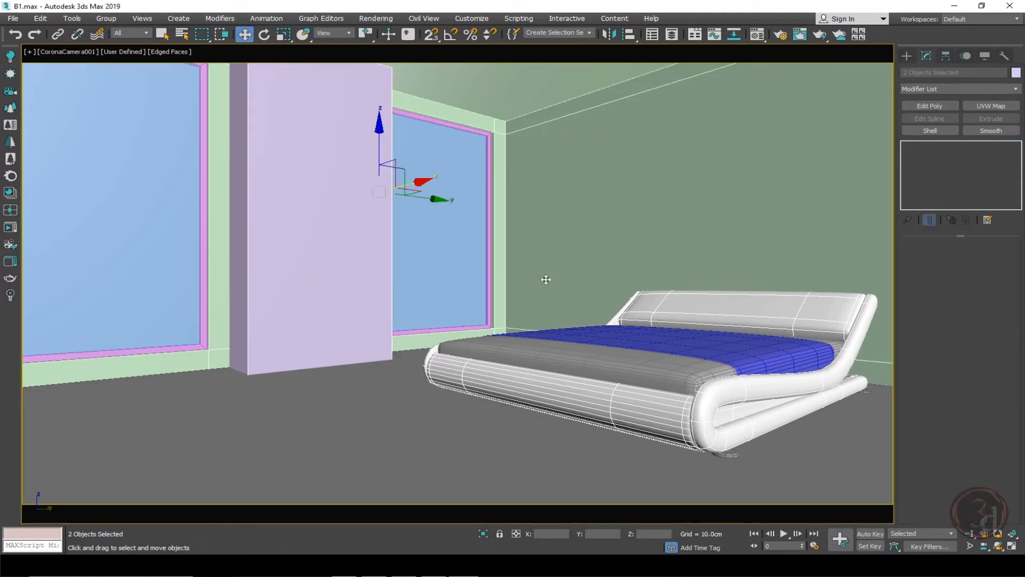
key("alt+q")
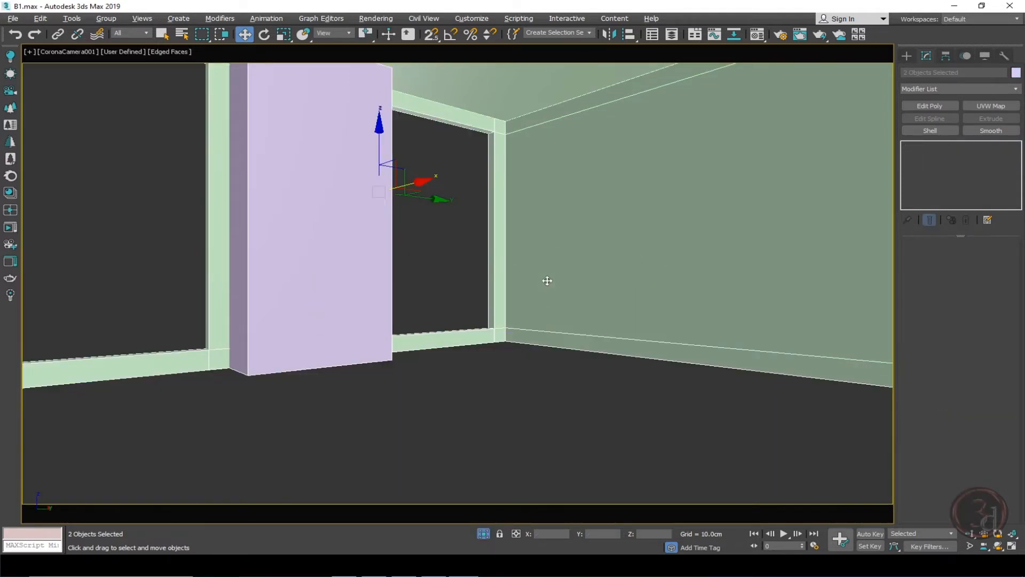
left_click(488, 392)
In a top wireframe view, select the room walls and enable Straighten Corners on their Shell modifier.
key("t")
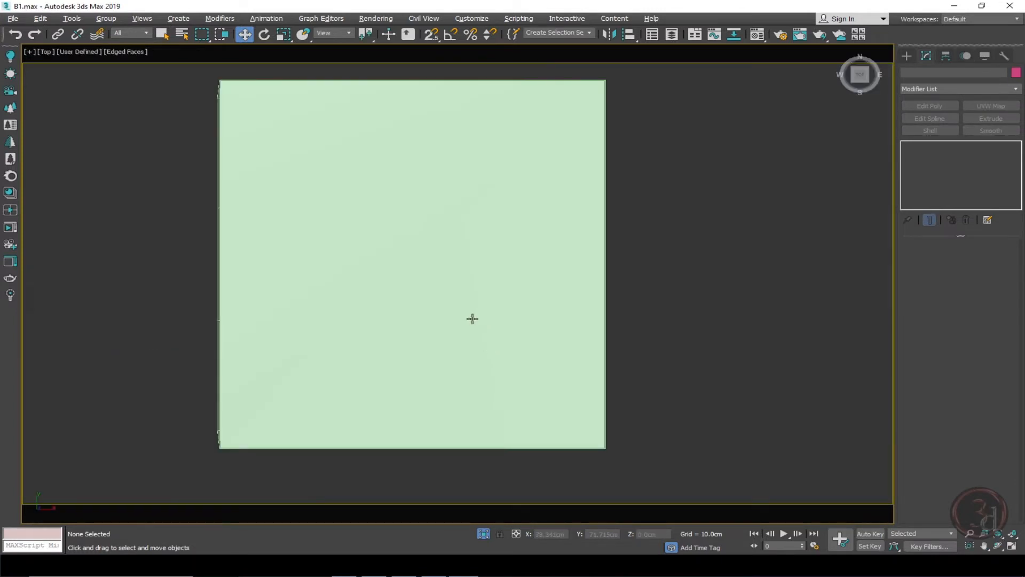
key("F3")
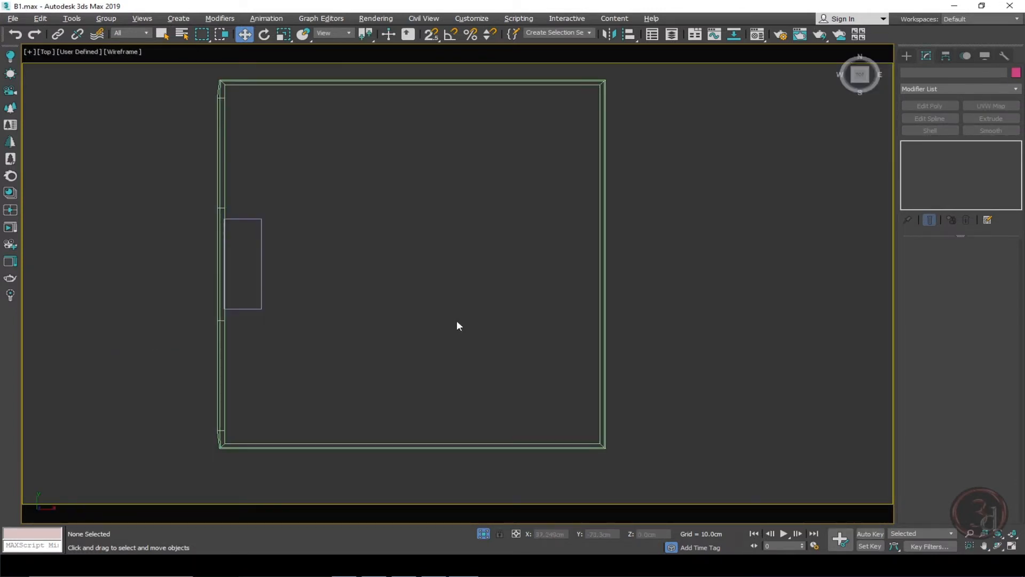
scroll(189, 81, "up", 8)
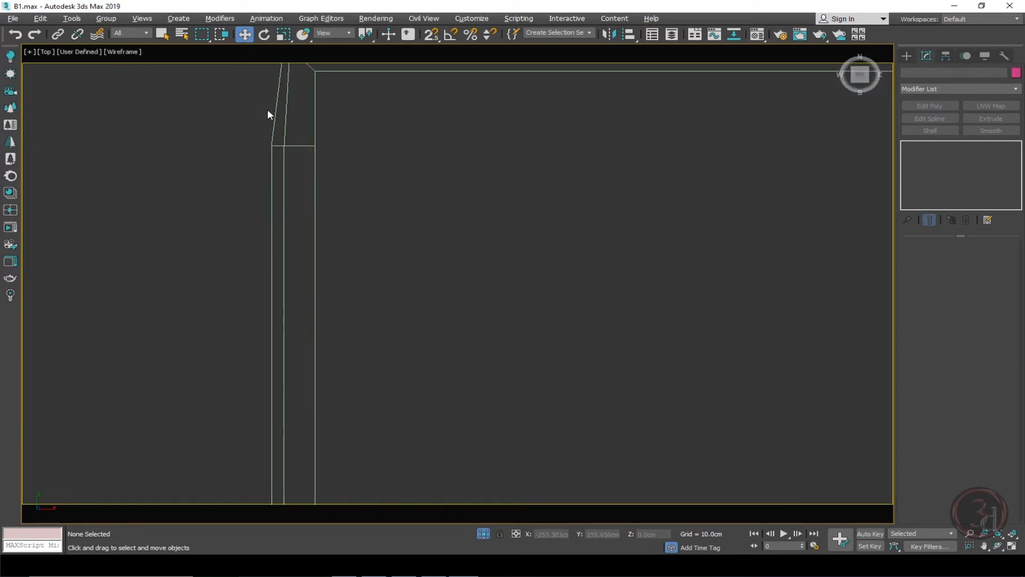
middle_click_drag(285, 125, 290, 240)
left_click(292, 201)
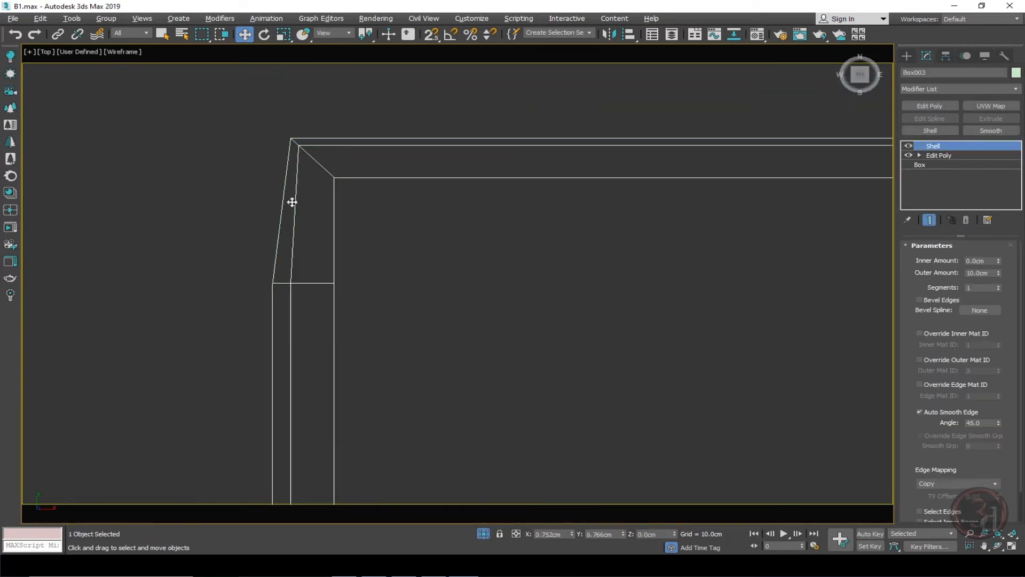
left_click(908, 146)
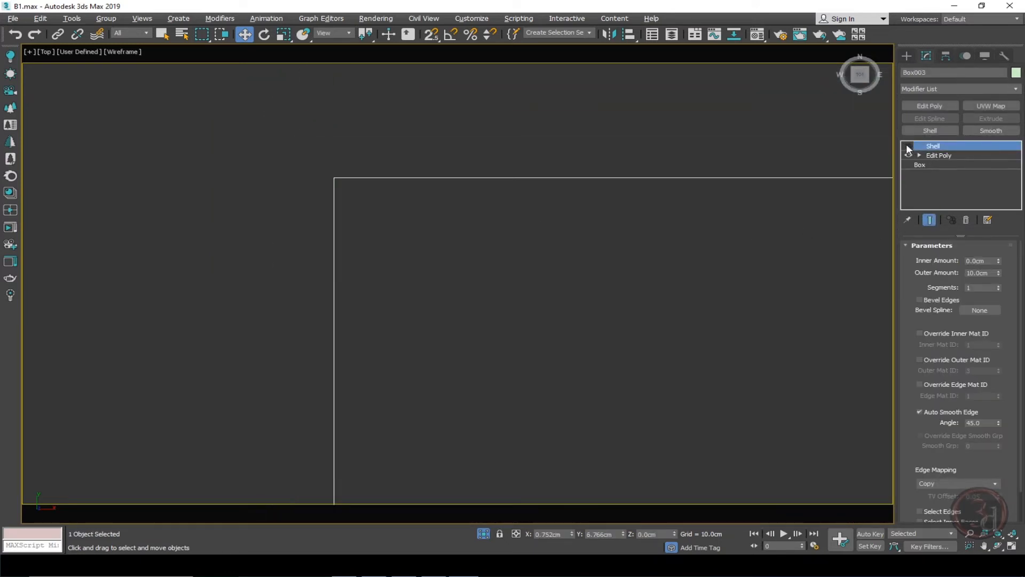
left_click(908, 145)
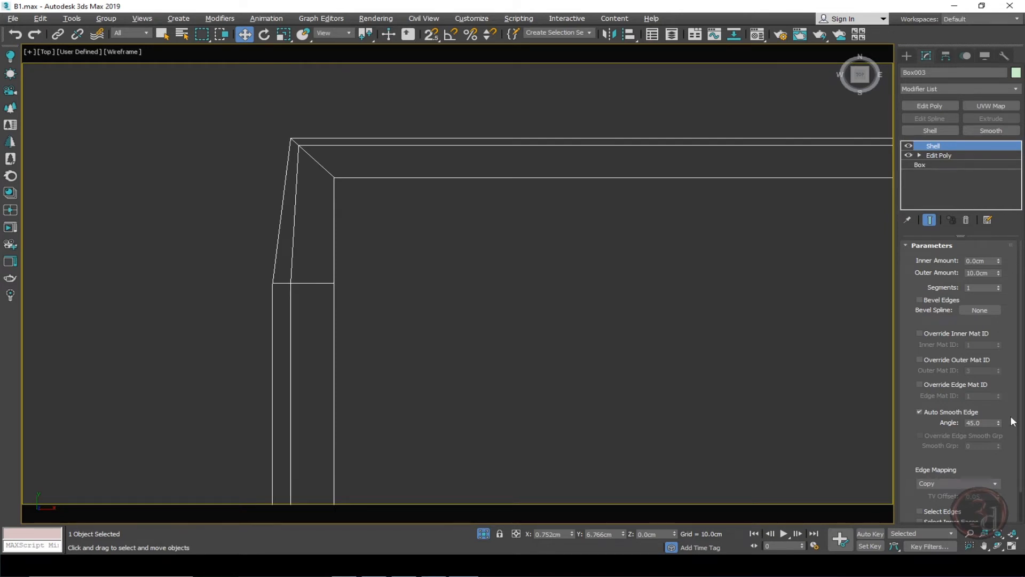
scroll(1010, 420, "down", 2)
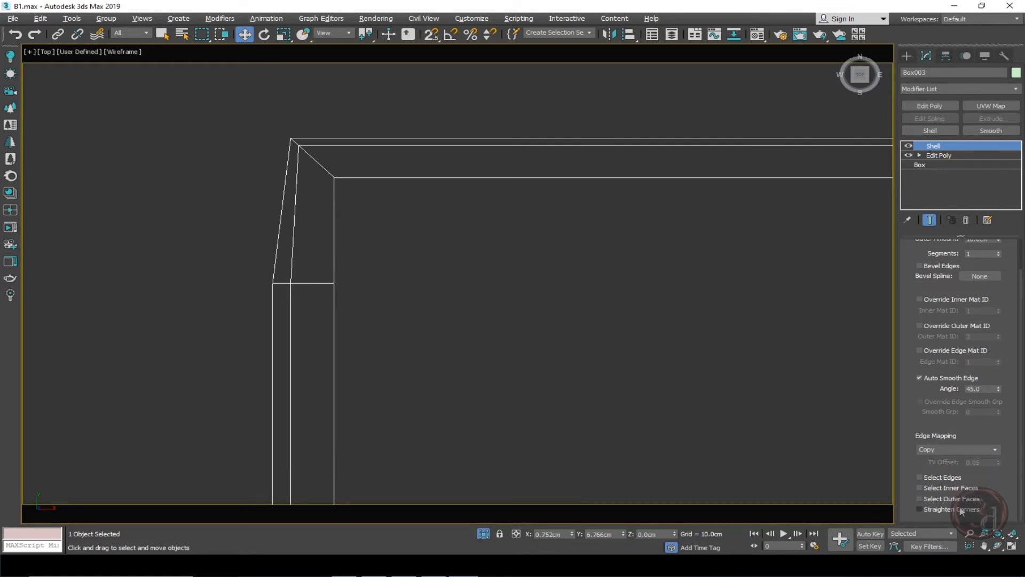
left_click(932, 509)
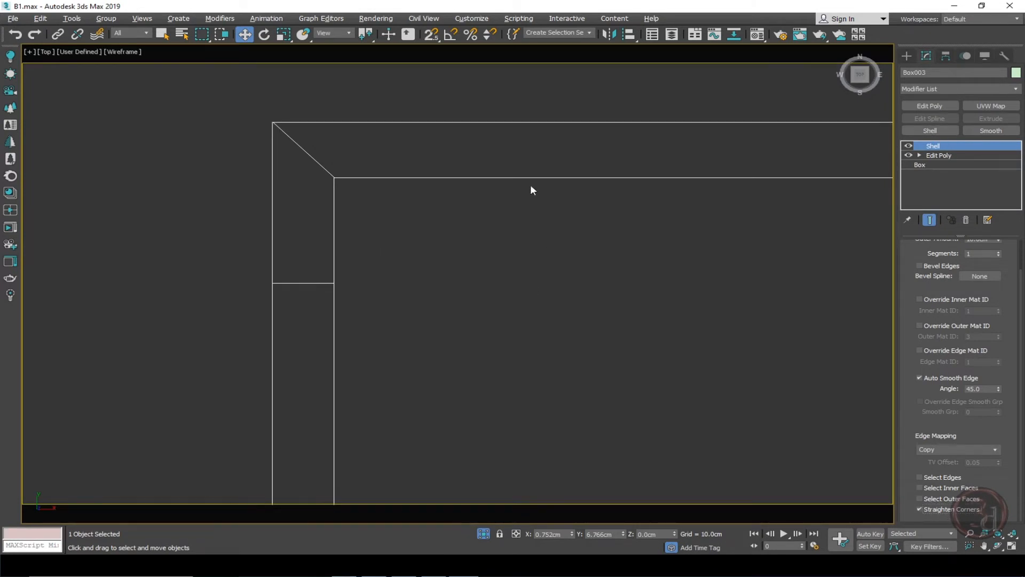
Compare the wall corners in perspective with Straighten Corners switched off and back on.
middle_click_drag(531, 190, 455, 188, "alt")
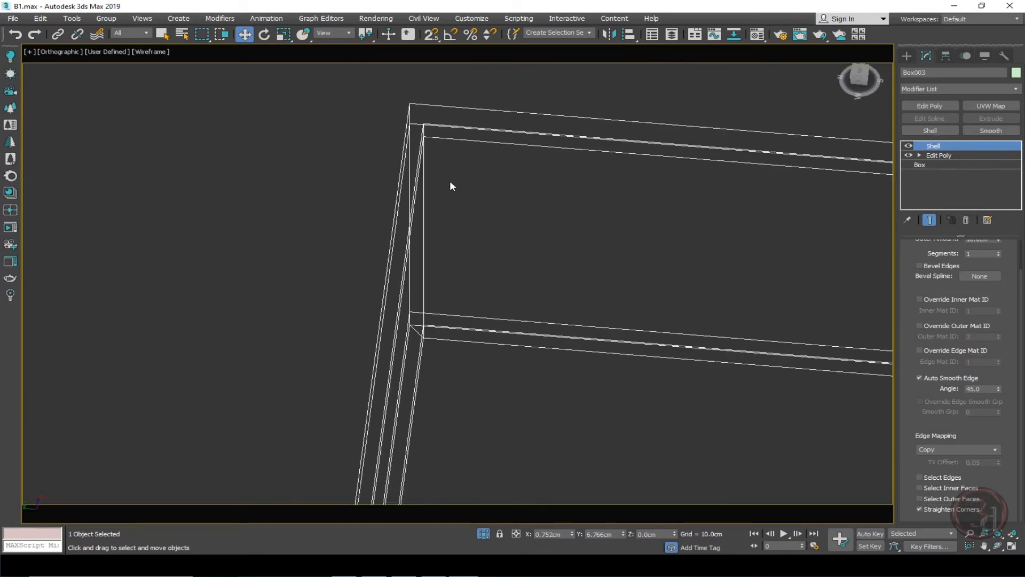
scroll(441, 207, "down", 5)
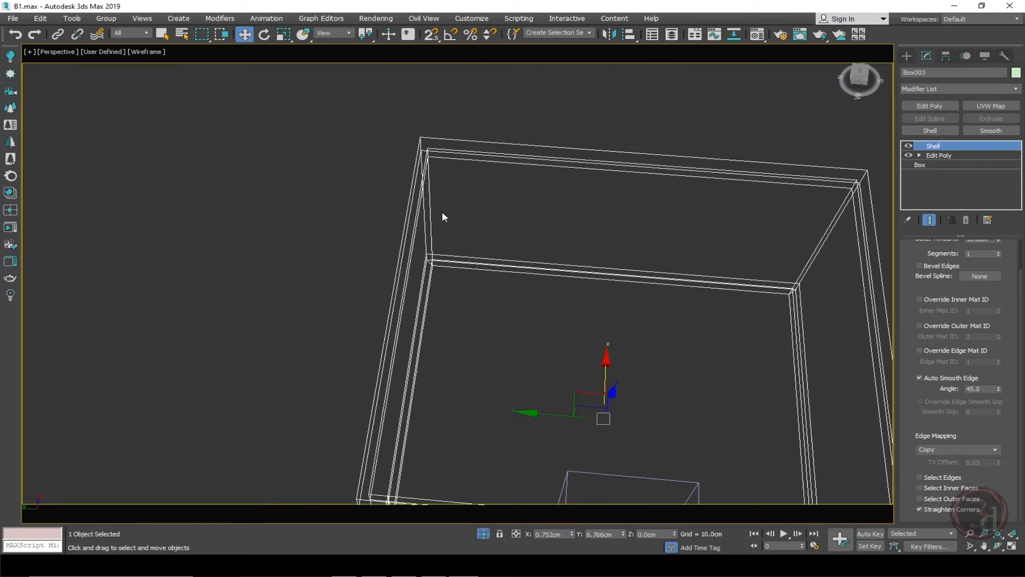
key("p")
key("F3")
middle_click_drag(442, 216, 412, 346, "alt")
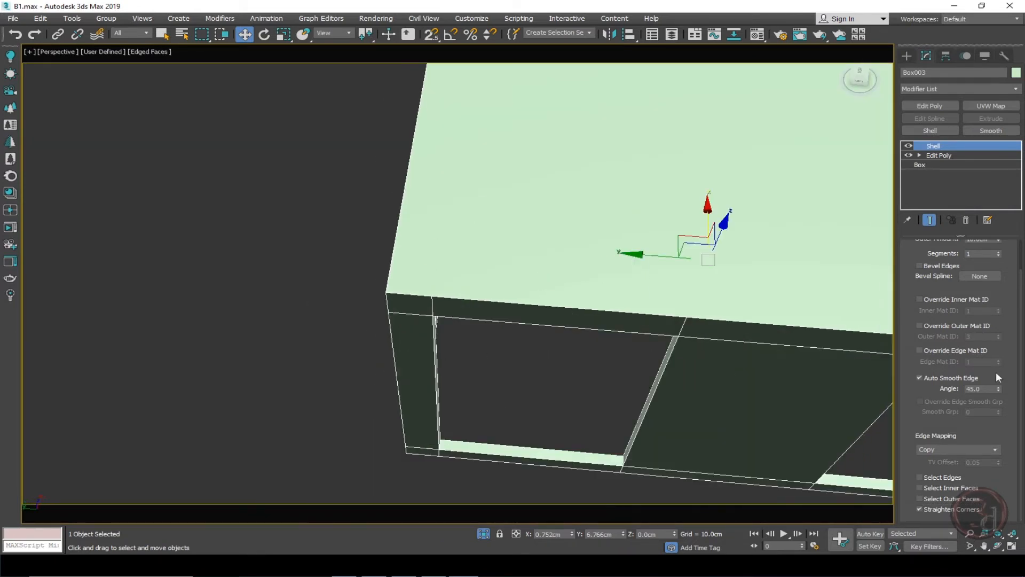
left_click(928, 507)
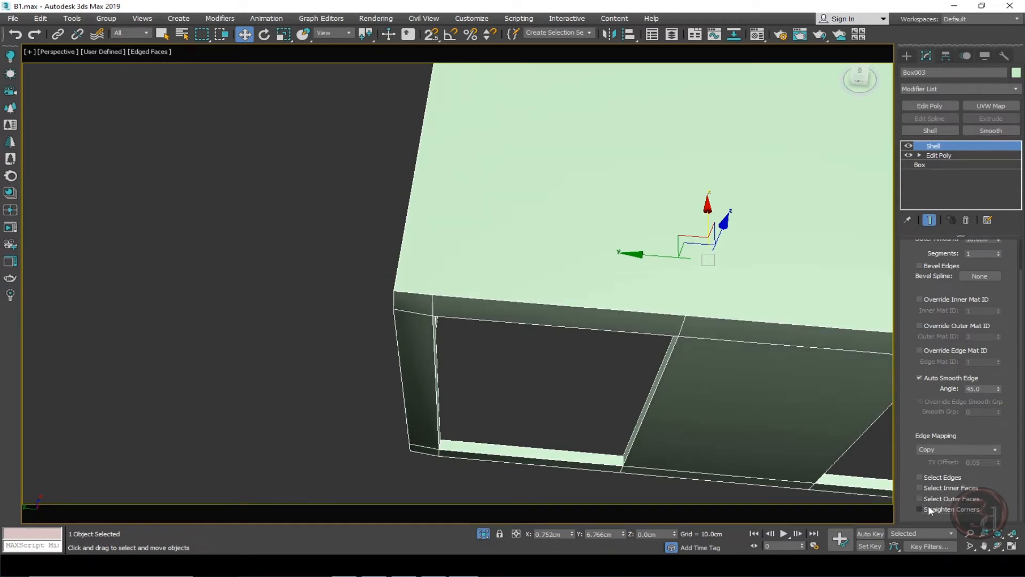
mouse_move(483, 364)
middle_mouse_down("alt")
mouse_move(523, 342)
mouse_move(506, 313)
mouse_move(487, 309)
mouse_move(463, 356)
mouse_move(471, 361)
middle_mouse_up("alt")
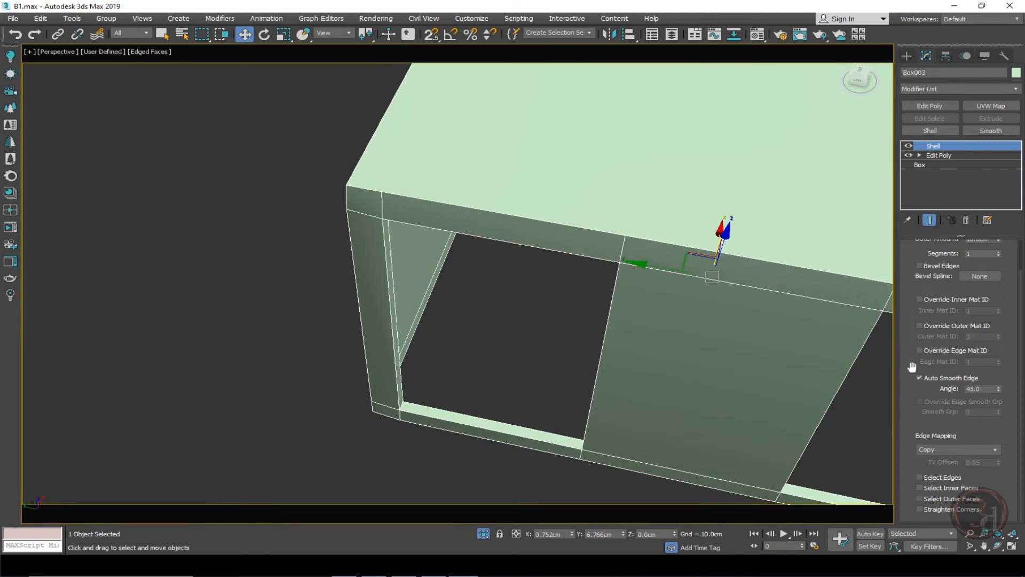
left_click(930, 508)
middle_click_drag(423, 338, 415, 320)
In a top wireframe view, start the Line tool with snapping on and switch off Midpoint snapping.
key("t")
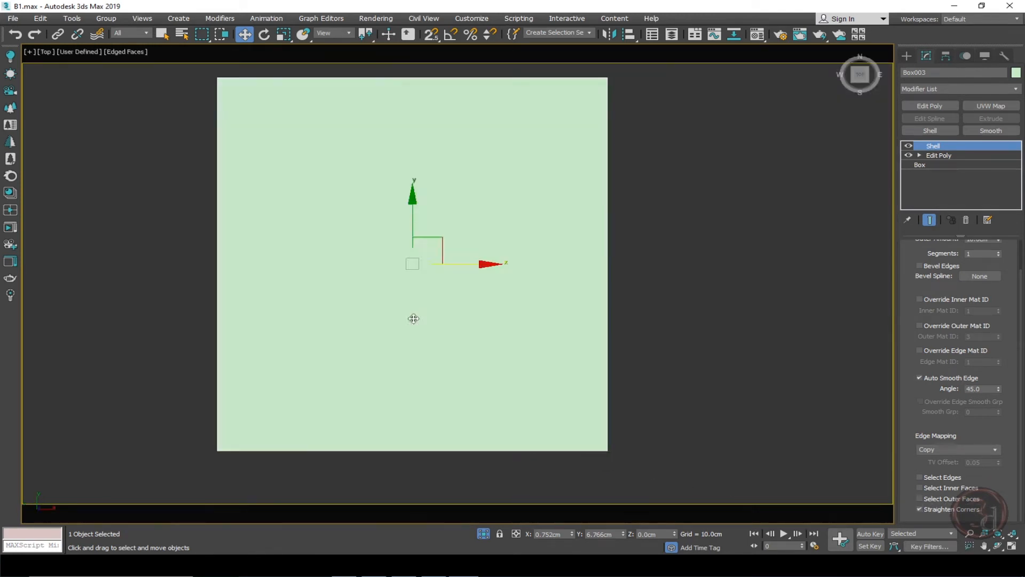
key("F3")
middle_click_drag(231, 112, 219, 193)
scroll(218, 188, "up", 4)
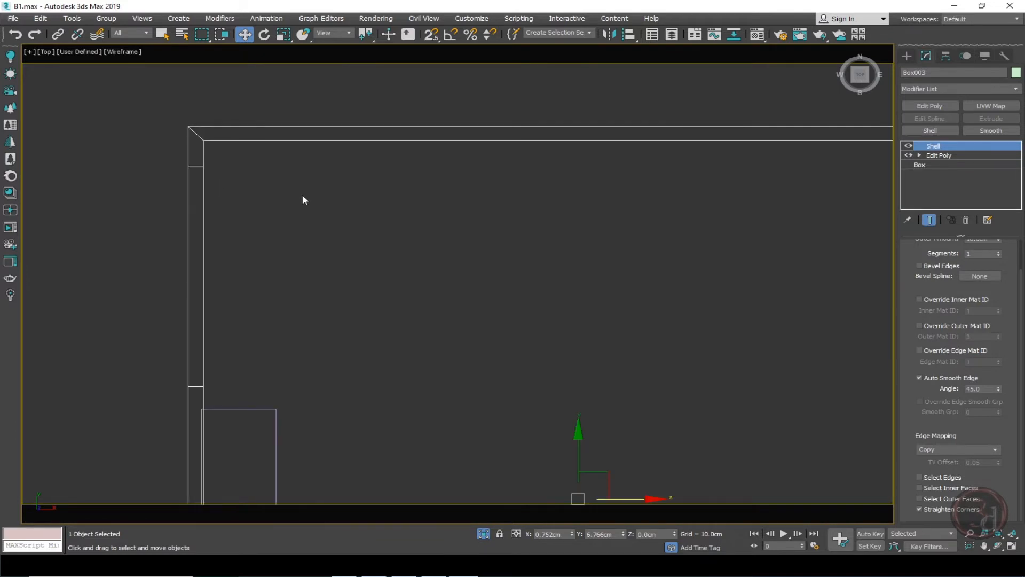
left_click(310, 195)
scroll(322, 193, "down", 2)
middle_click_drag(407, 269, 404, 215)
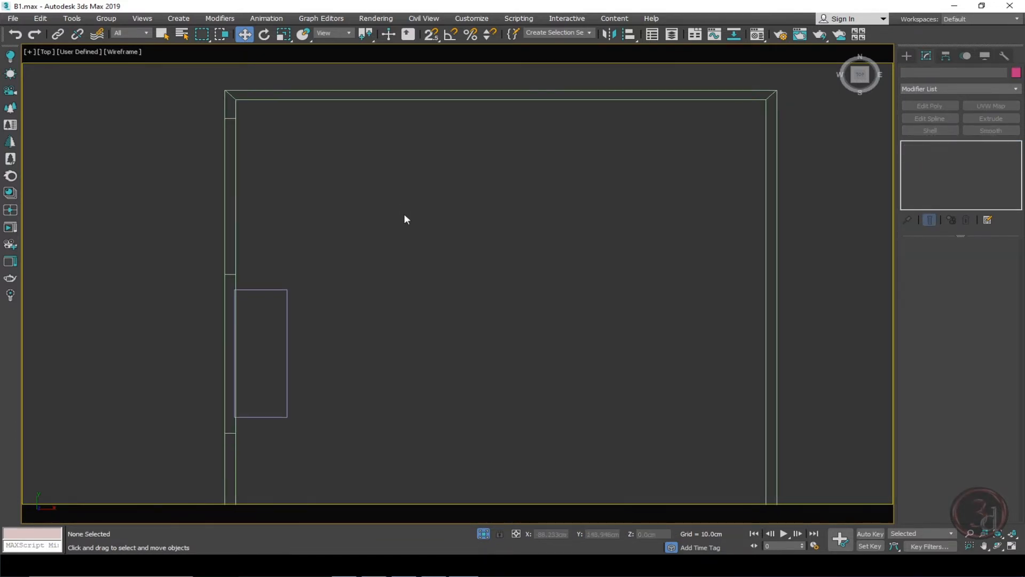
right_click(418, 191)
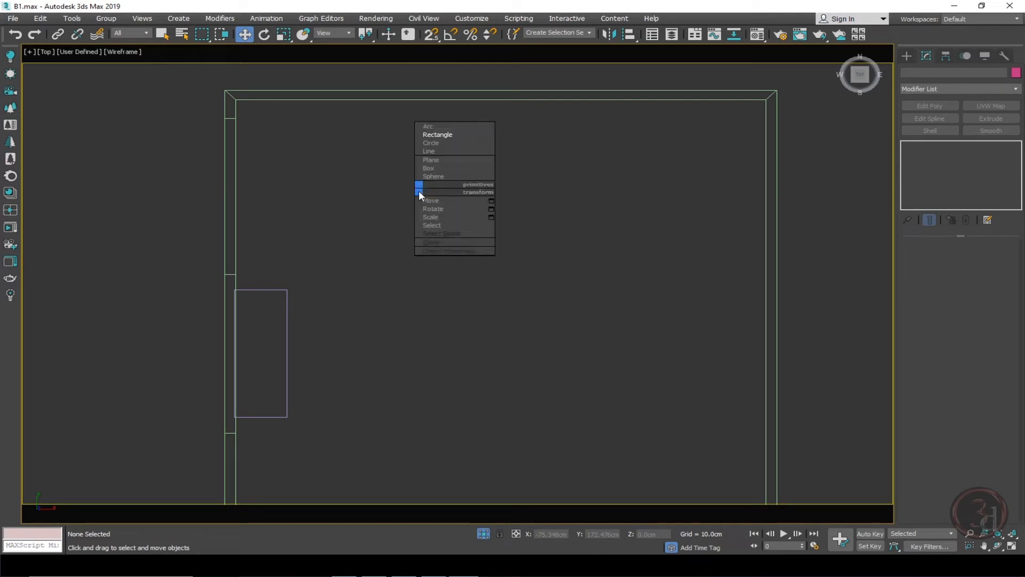
left_click(425, 151)
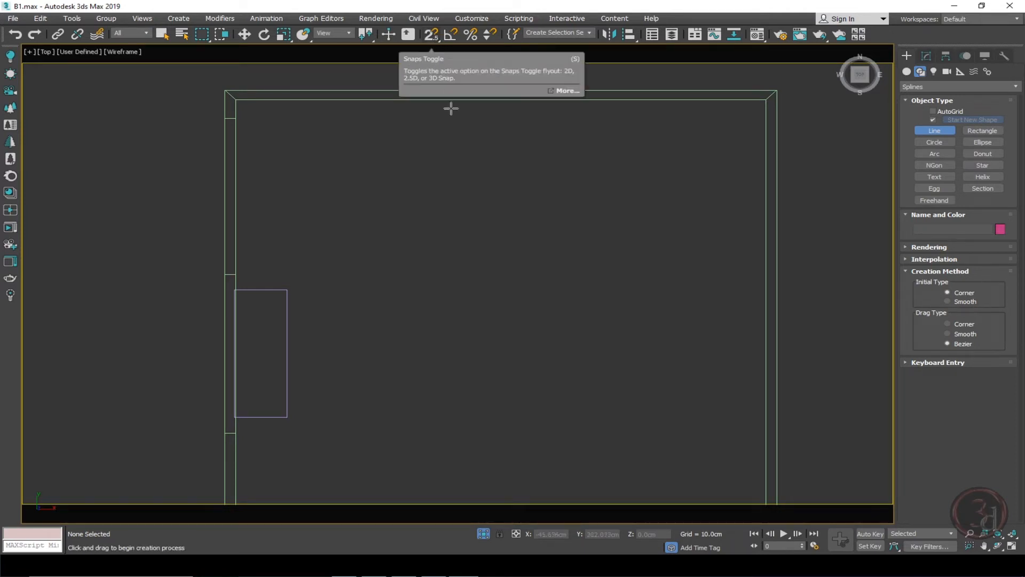
key("s")
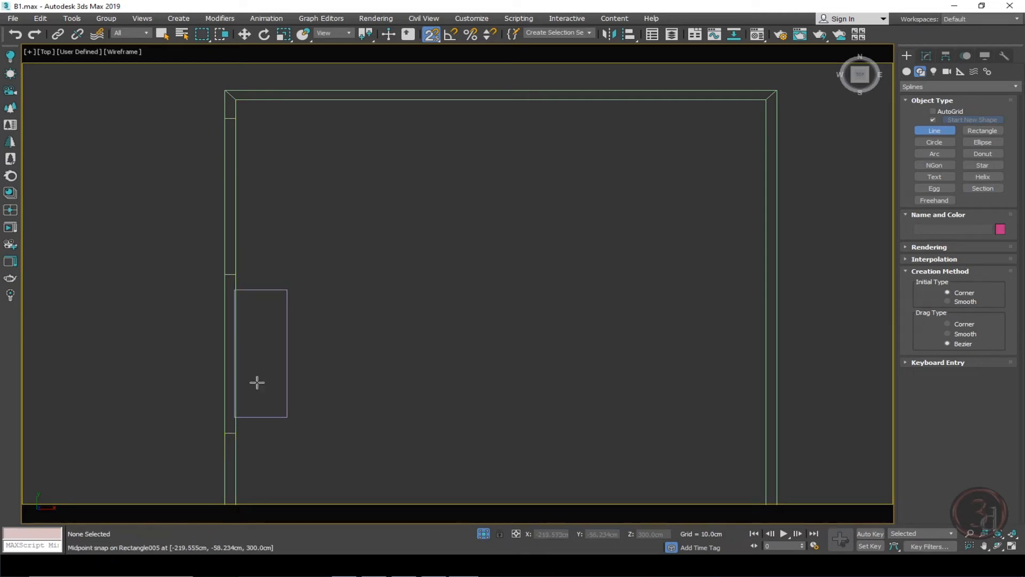
right_click(245, 203, "shift")
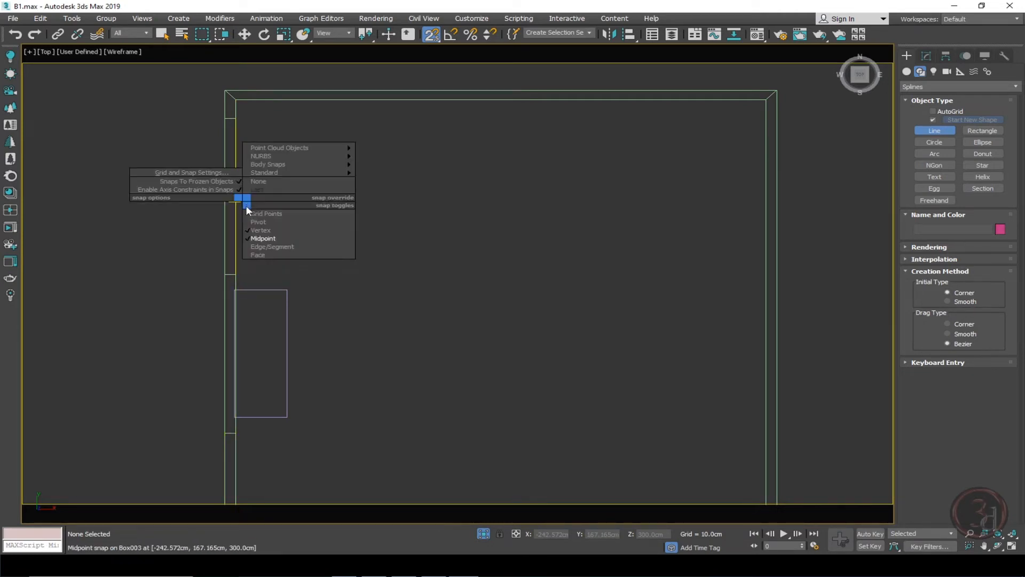
left_click(252, 239)
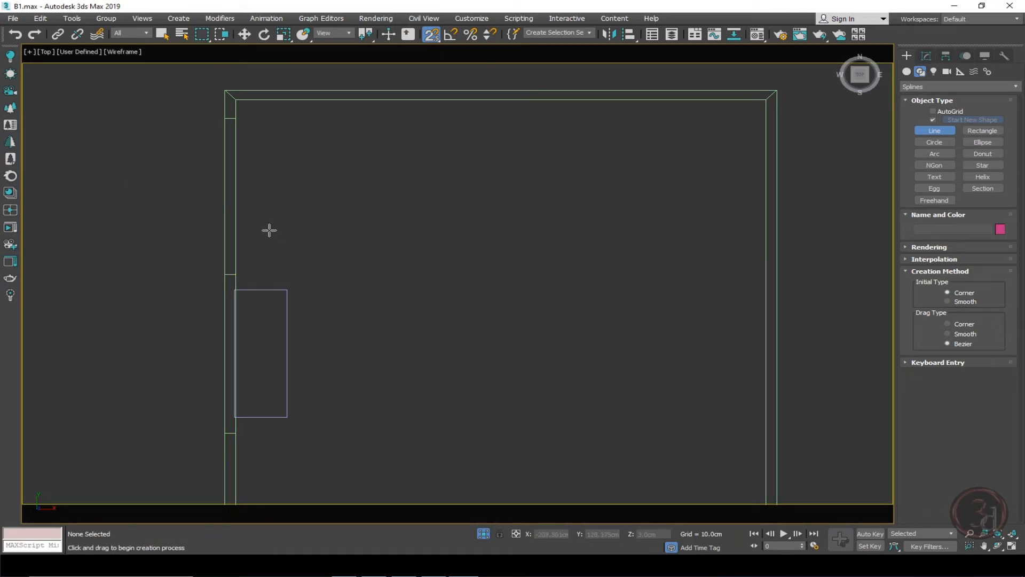
Trace a closed line along the room's inner wall faces, stepping around the partition's base, for a skirting board.
left_click(235, 100)
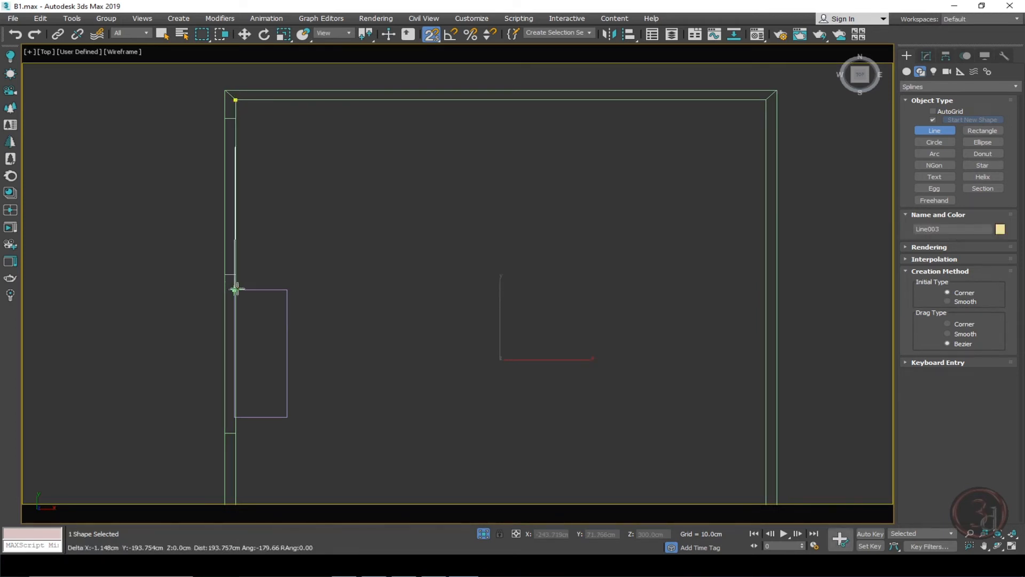
scroll(234, 289, "up", 2)
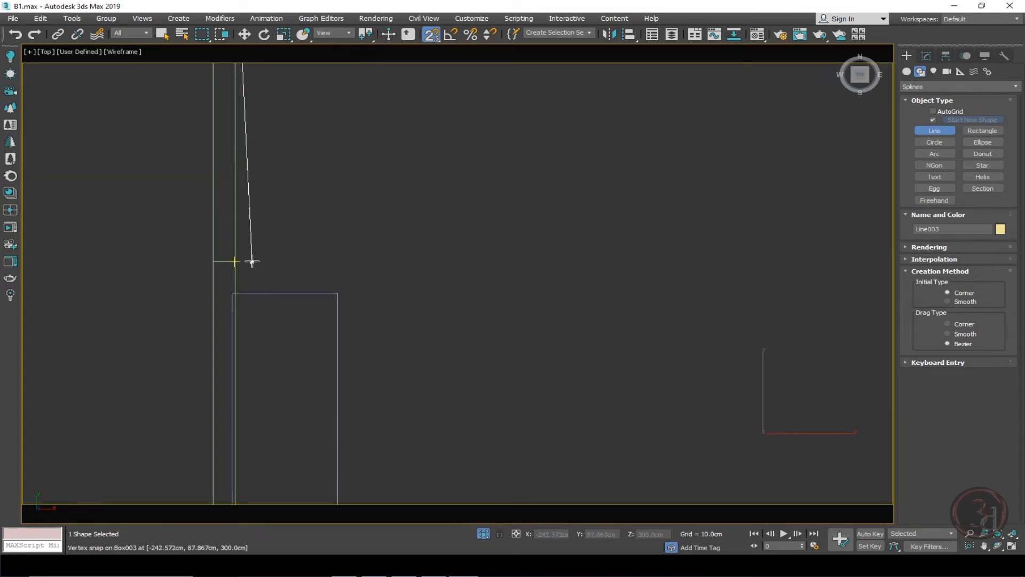
middle_click_drag(249, 263, 241, 324)
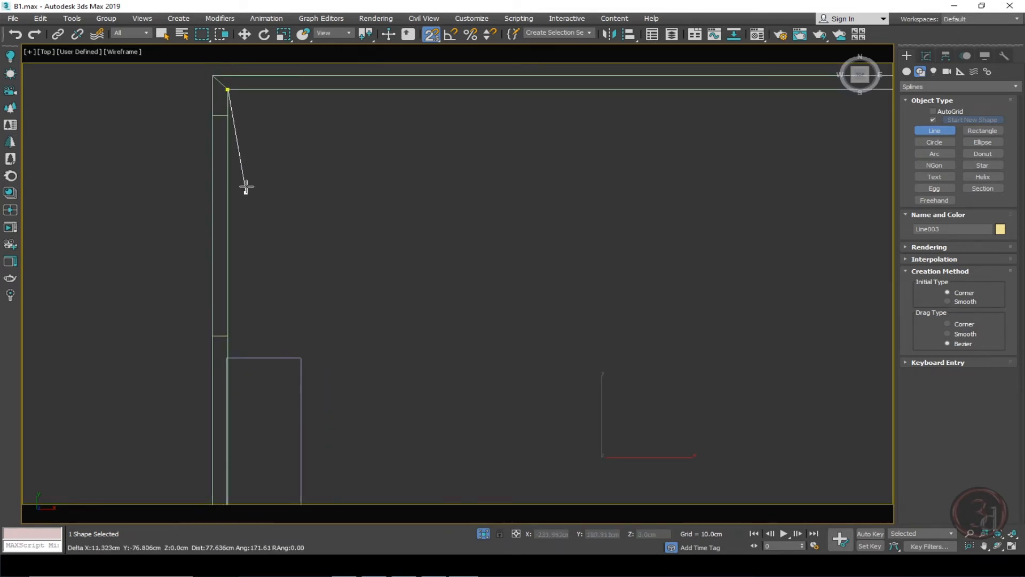
left_click(232, 353)
left_click(298, 352)
middle_click_drag(361, 410, 394, 172)
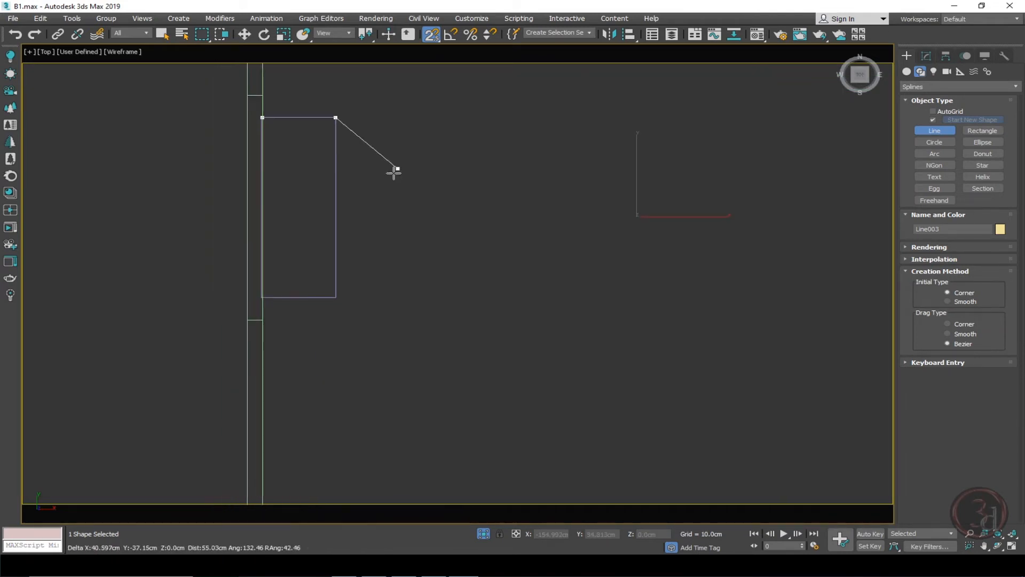
middle_click_drag(354, 296, 386, 298)
left_click(375, 295)
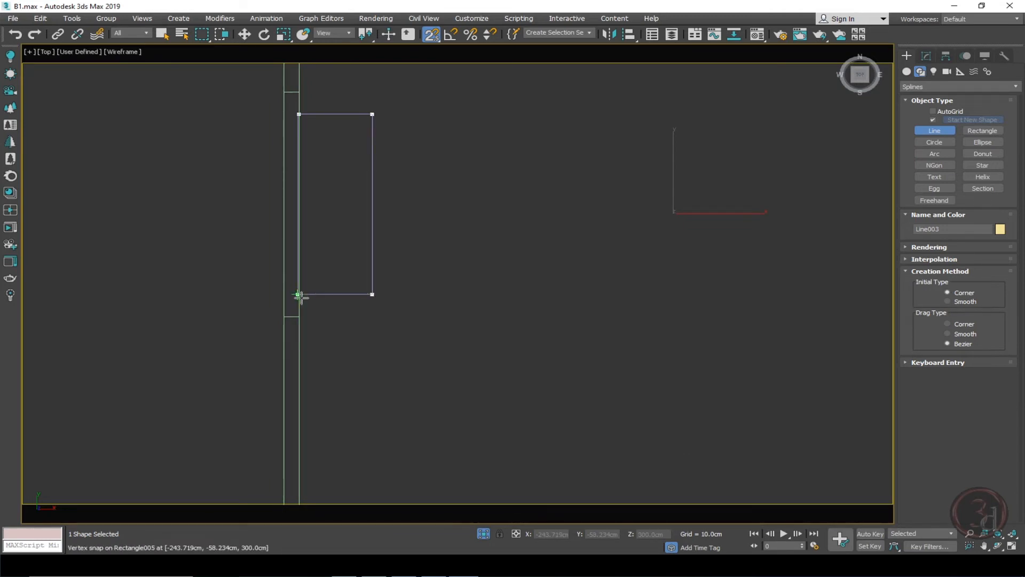
scroll(298, 295, "up", 5)
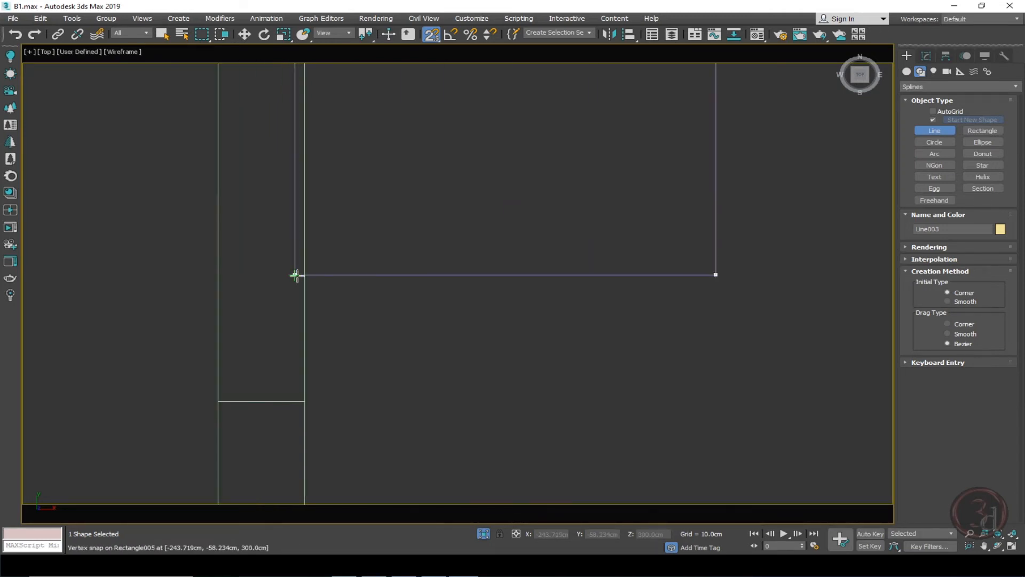
left_click(298, 315)
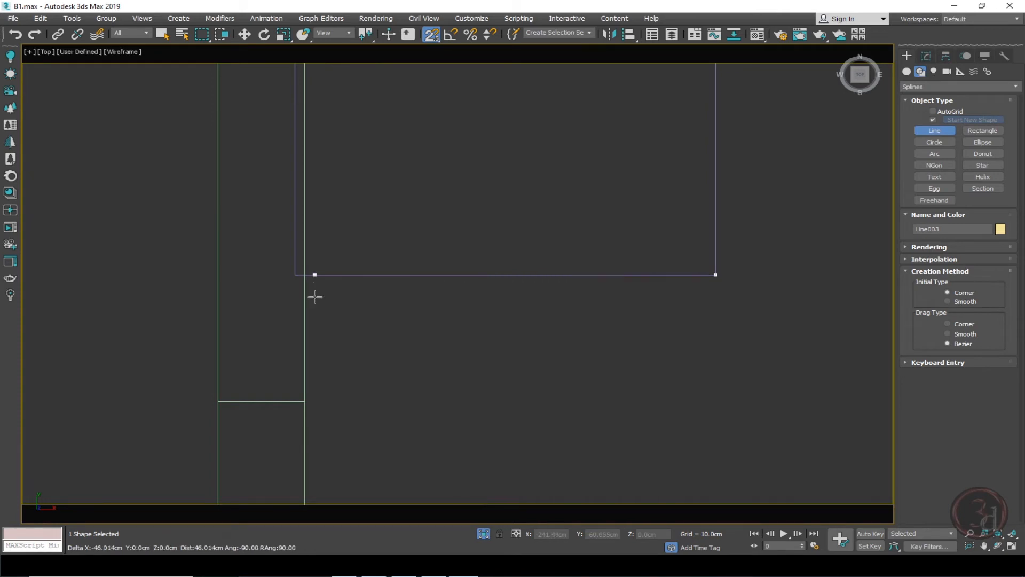
left_click(311, 399, "shift")
scroll(306, 197, "down", 4)
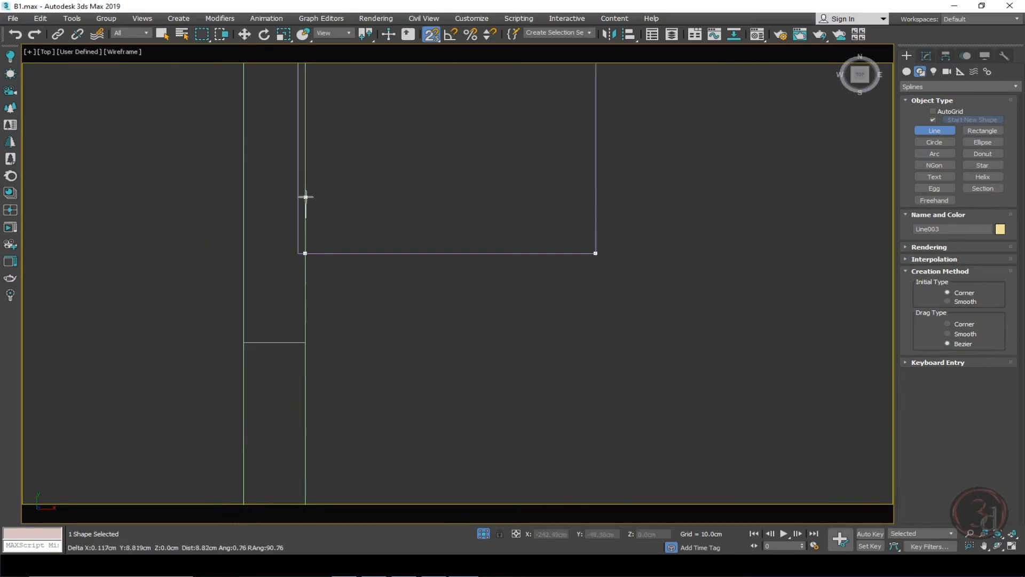
middle_click_drag(367, 388, 332, 181)
scroll(331, 182, "down", 1)
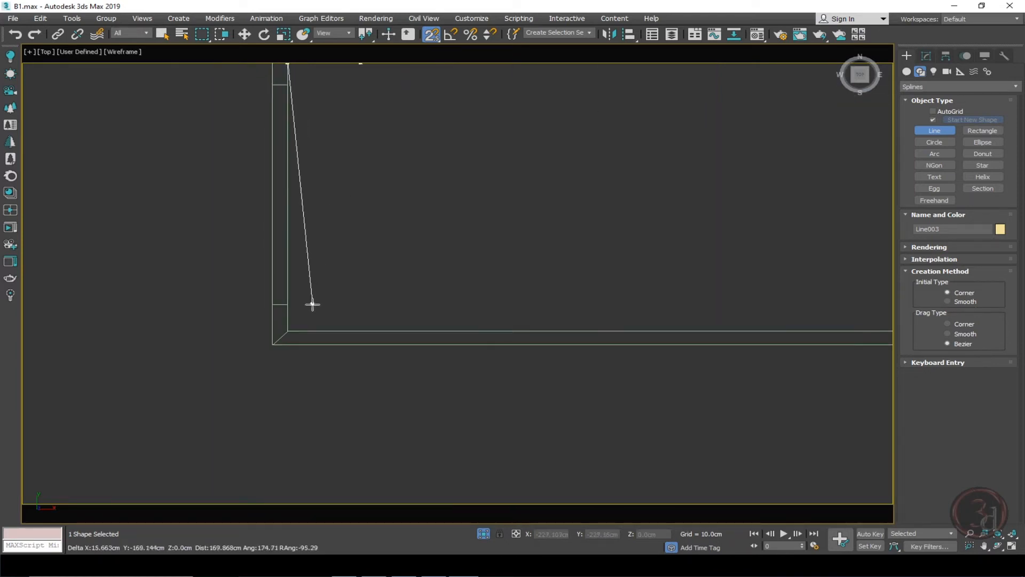
left_click(295, 327)
scroll(229, 343, "down", 2)
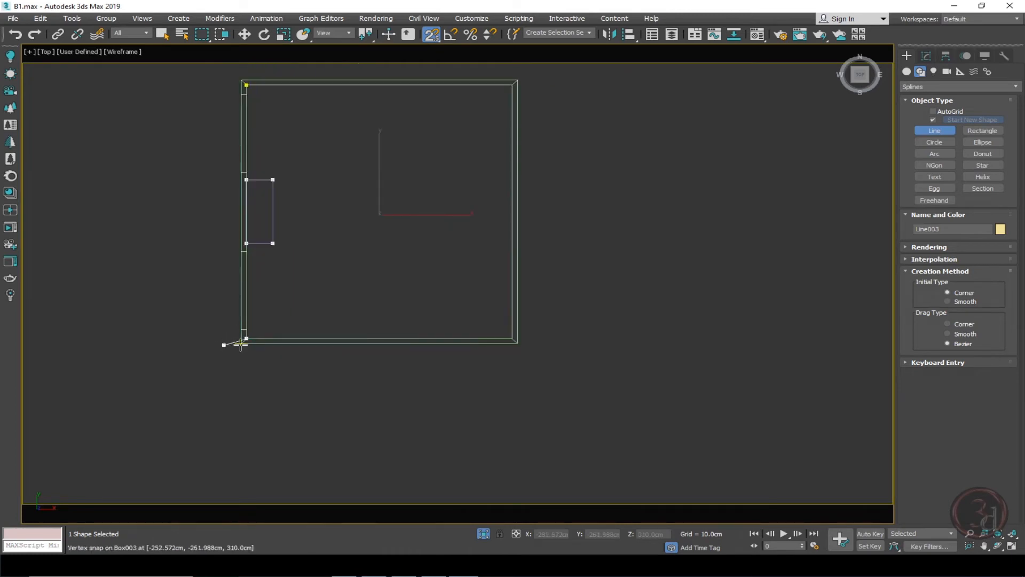
left_click(510, 338)
left_click(512, 85)
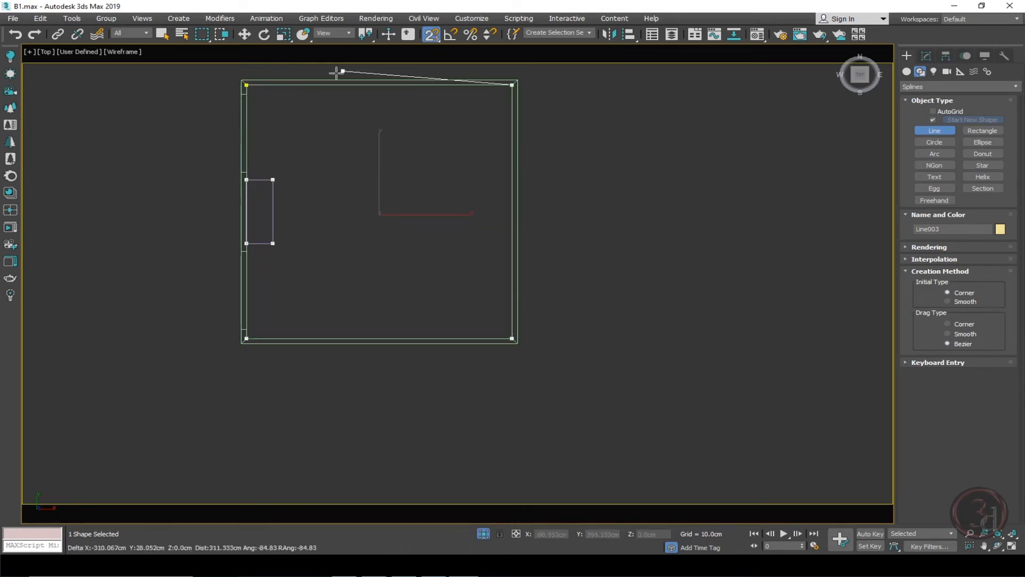
left_click(251, 88)
left_click(488, 316)
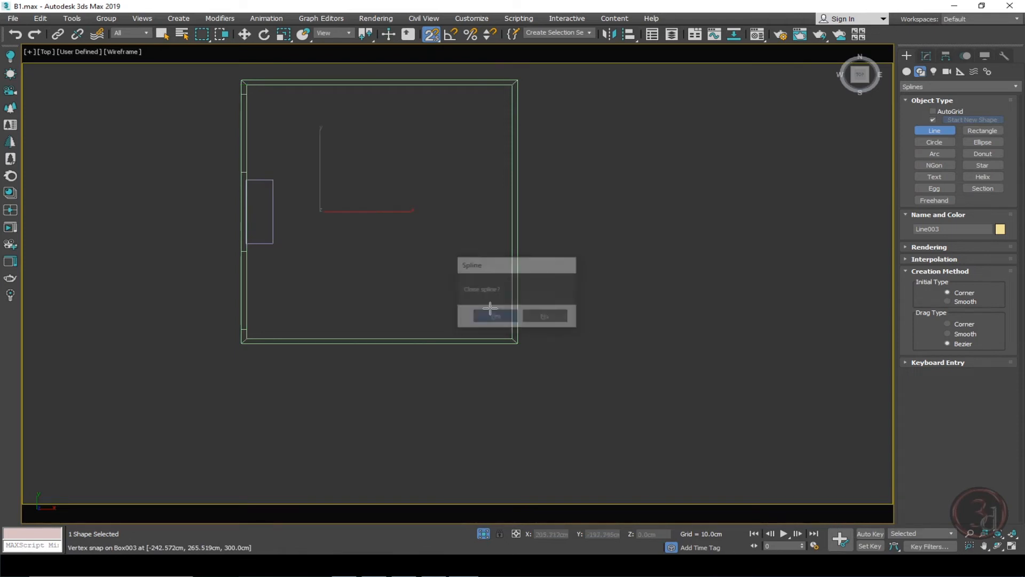
Switch snapping off and, in the shaded camera view, extrude the traced line 10 cm.
key("w")
middle_click_drag(363, 172, 369, 222, "alt")
key("p")
middle_click_drag(333, 169, 341, 177)
scroll(315, 210, "up", 3)
key("s")
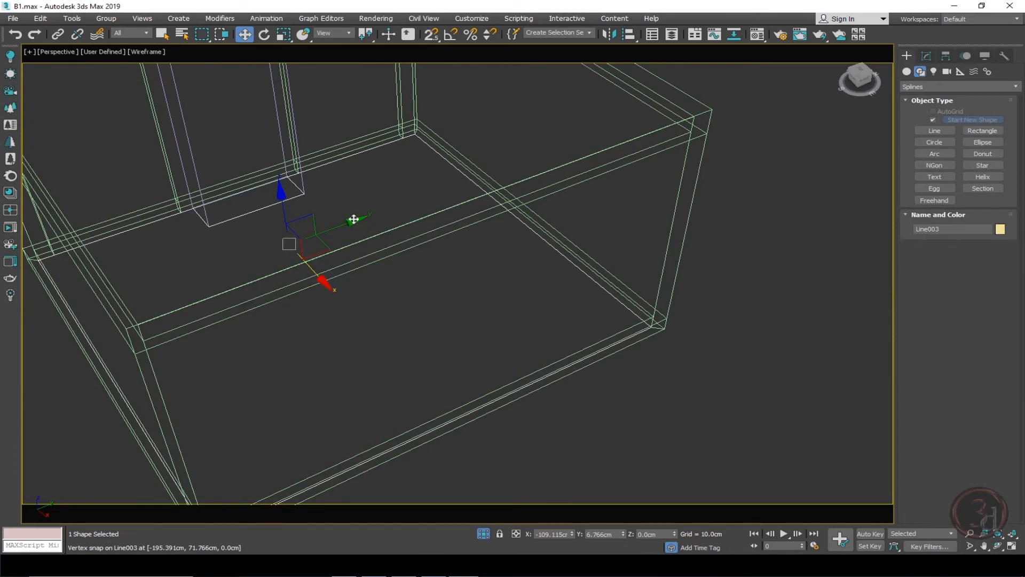
key("c")
key("F3")
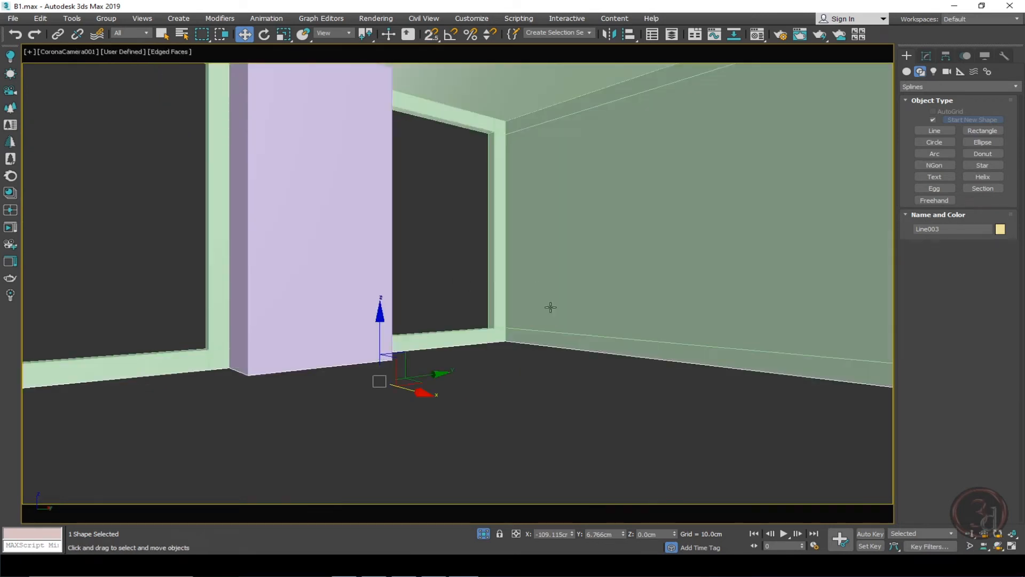
left_click_drag(380, 341, 410, 226)
right_click(411, 228)
left_click(926, 55)
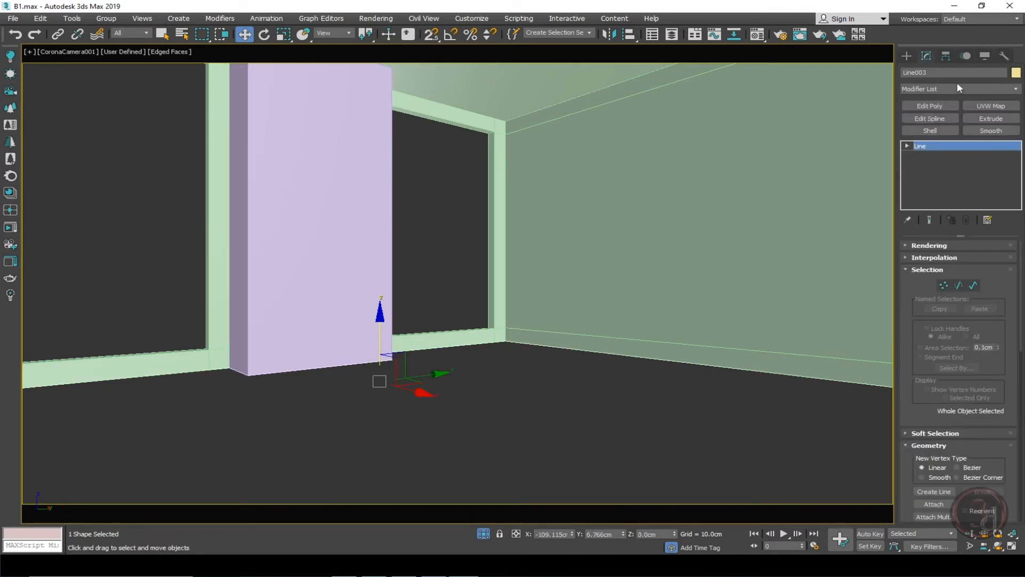
left_click(991, 119)
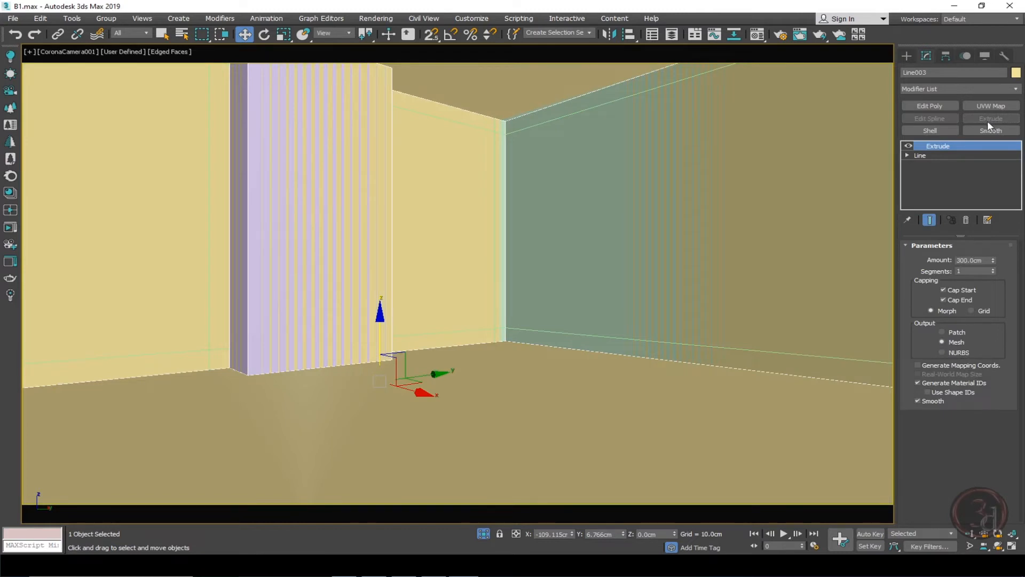
right_click(993, 260)
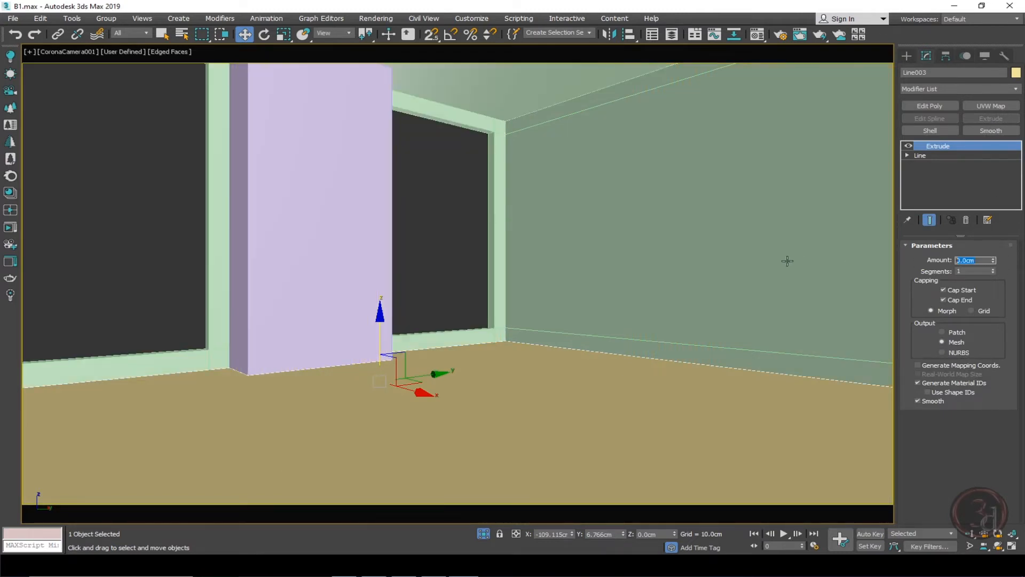
type("10")
key("Return")
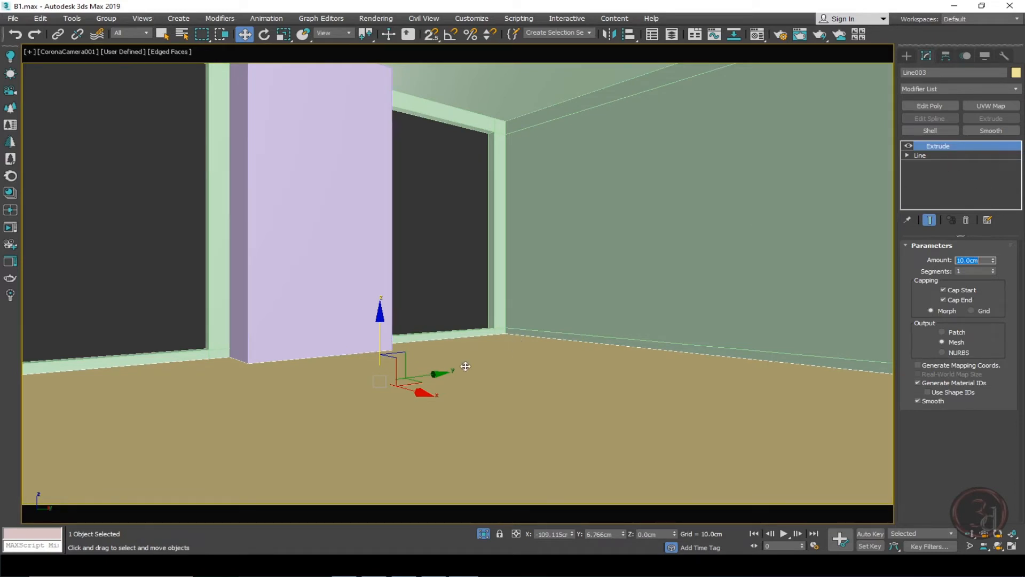
Add an Edit Poly modifier to the extruded skirting.
left_click(377, 339)
left_click(388, 348)
left_click_drag(379, 334, 379, 429)
right_click(379, 428)
left_click(929, 105)
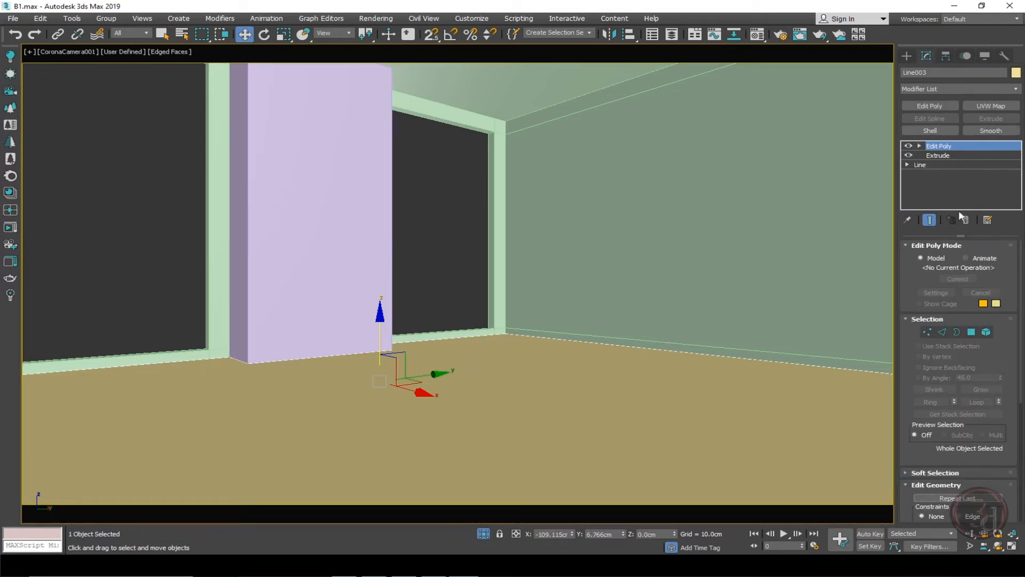
Delete the skirting's top and bottom cap polygons and leave polygon mode.
left_click(971, 332)
left_click(638, 411)
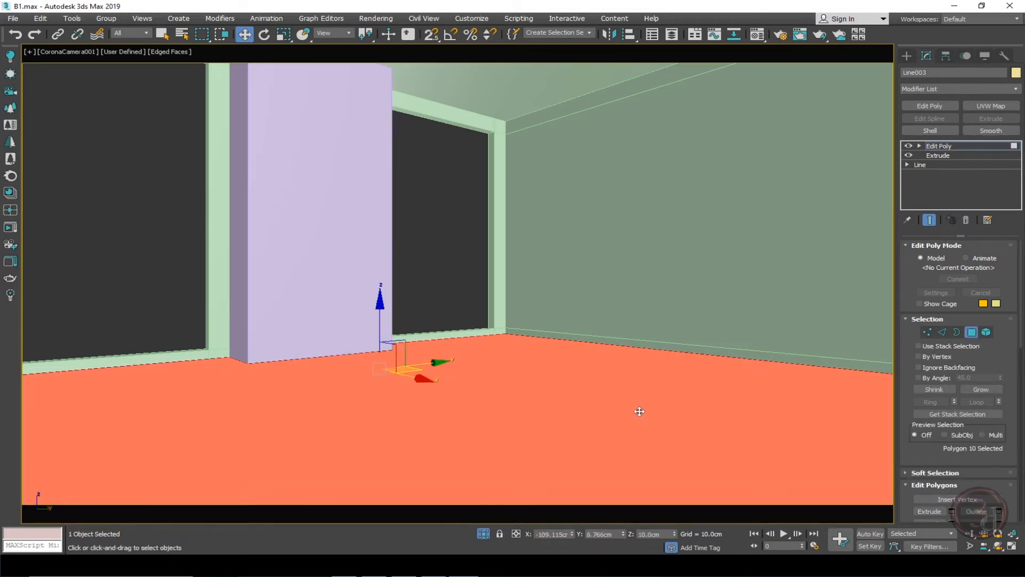
key("Delete")
left_click(641, 417)
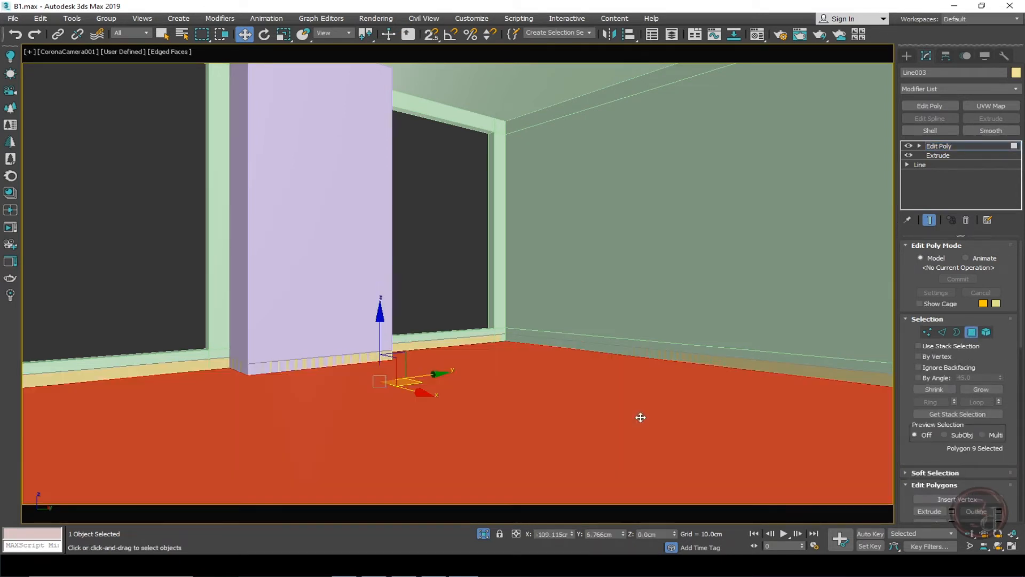
key("Delete")
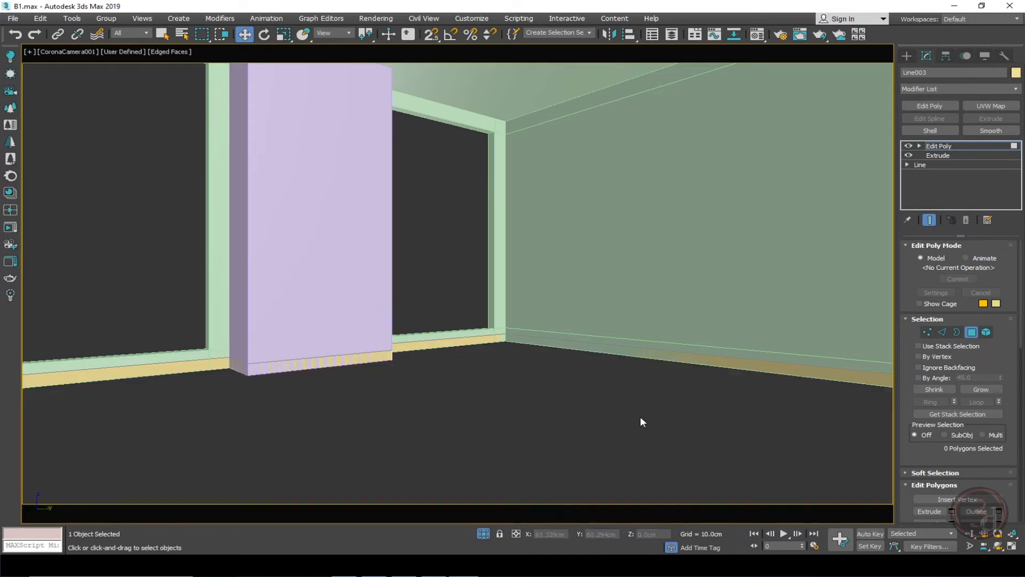
left_click(944, 146)
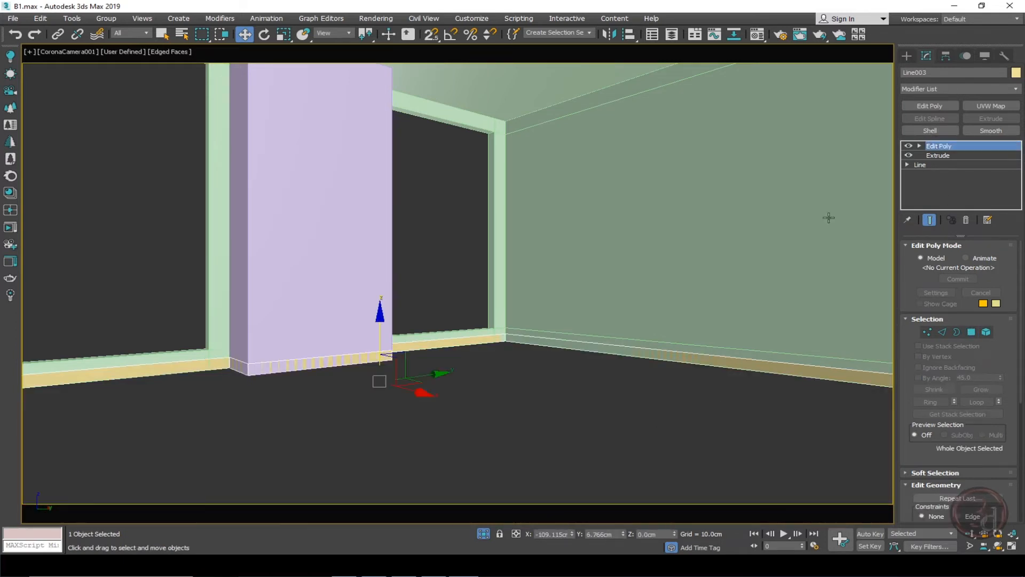
Add a Shell to the skirting with 0 cm outer amount and about 1.76 cm inner amount.
left_click_drag(418, 384, 530, 425)
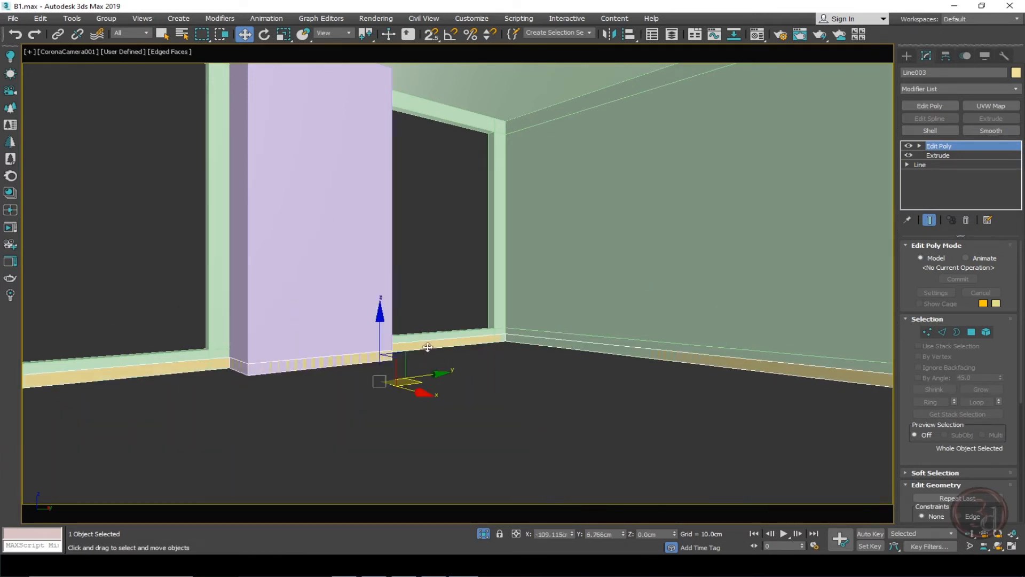
left_click(930, 131)
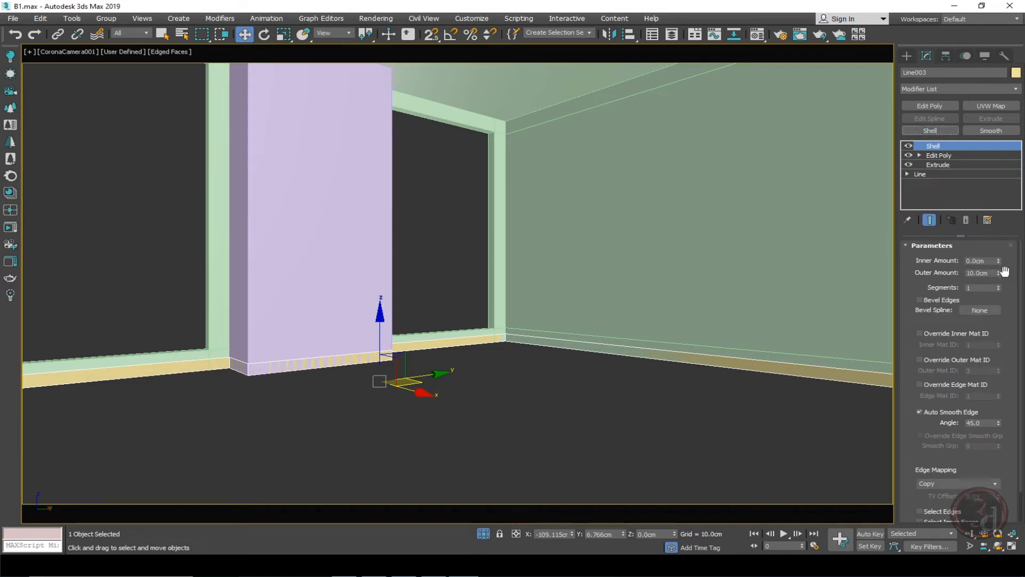
right_click(998, 273)
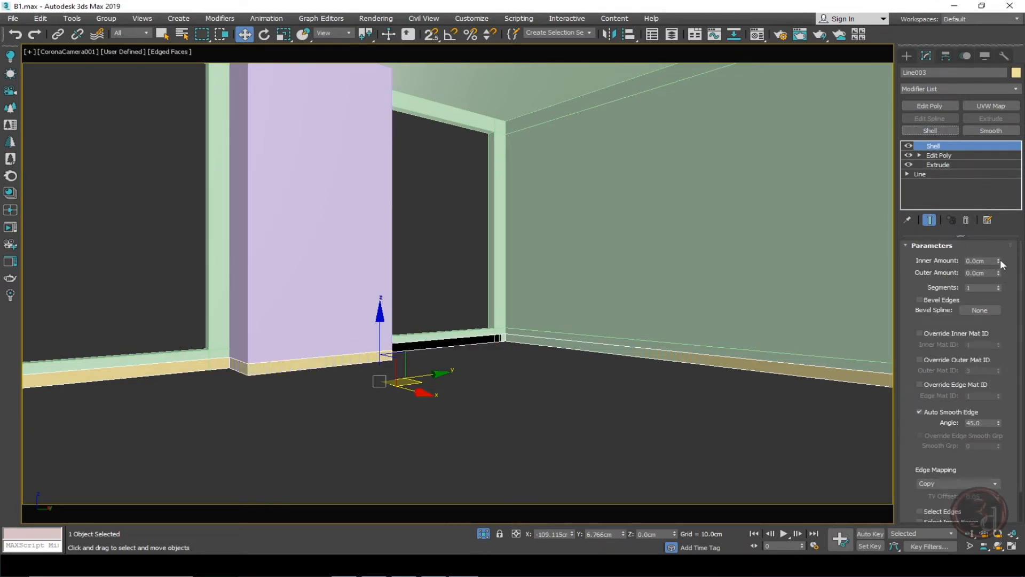
left_click_drag(998, 262, 29, 161)
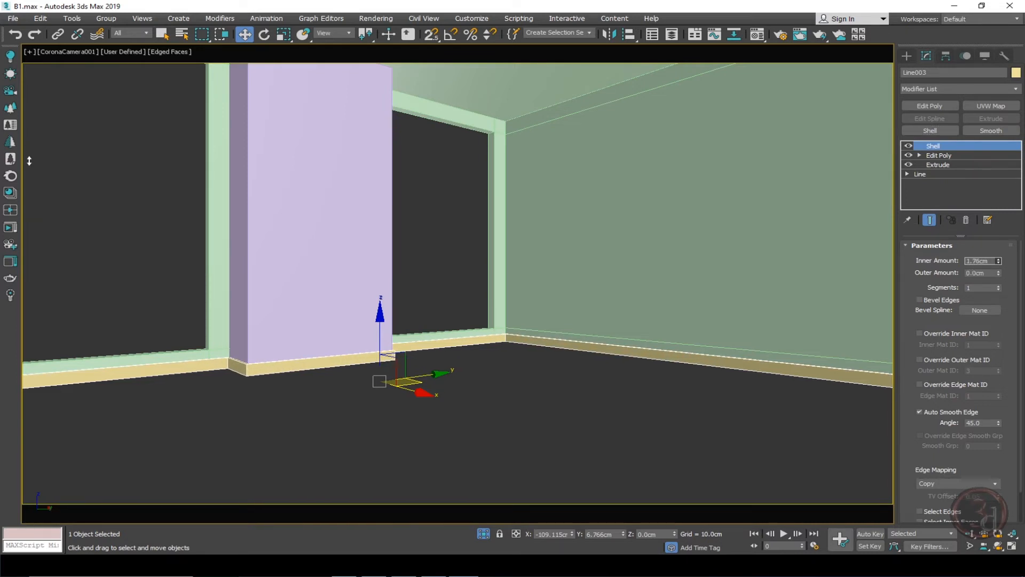
Examine the skirting closely where it meets the wall corner.
key("p")
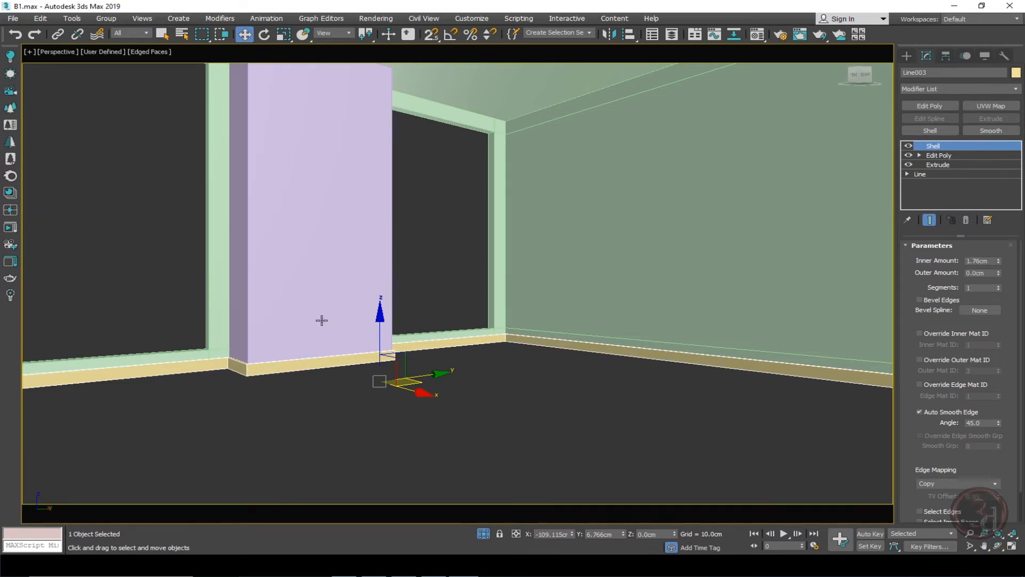
key("z")
left_click(402, 262)
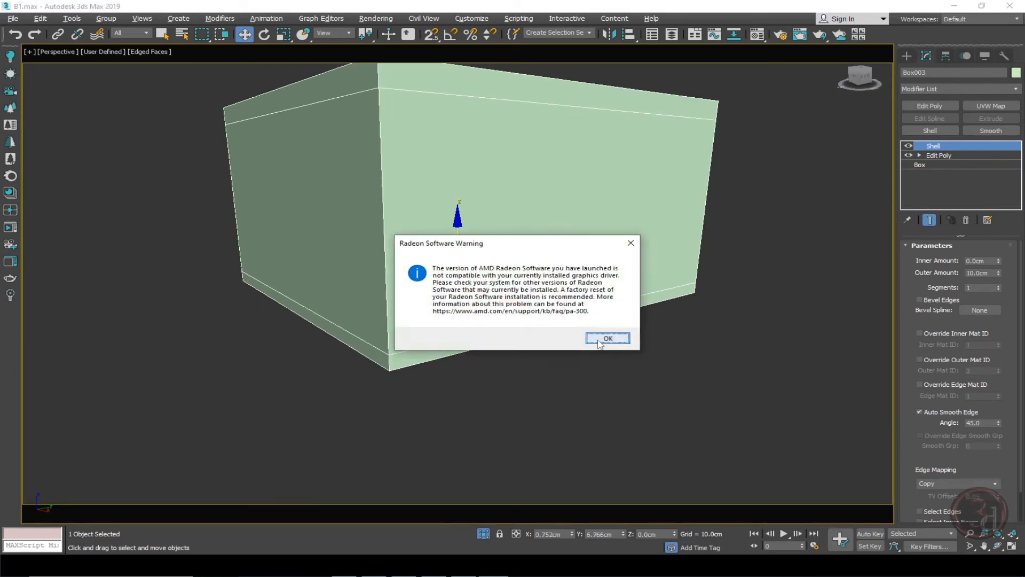
left_click(596, 337)
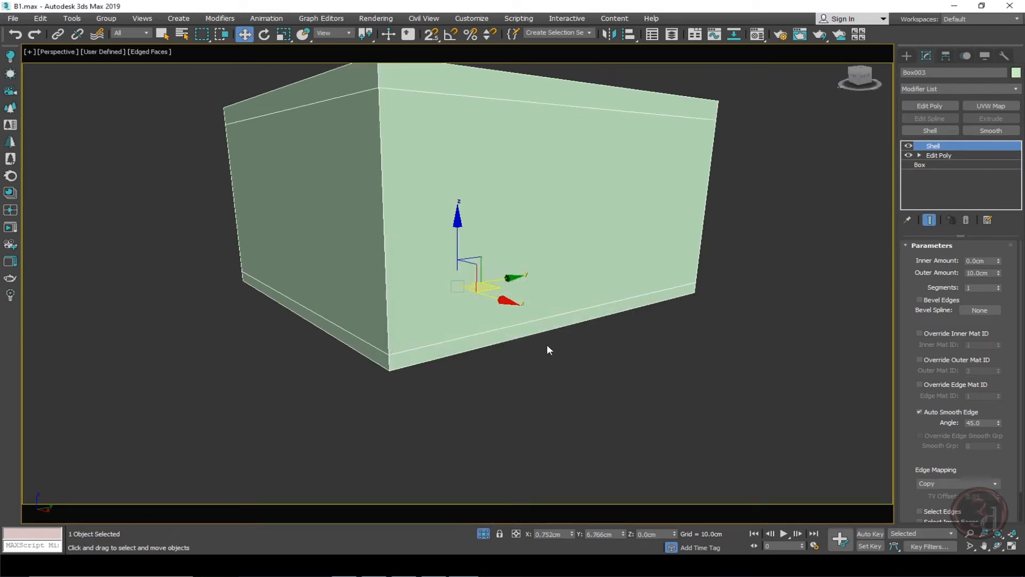
left_click(687, 363)
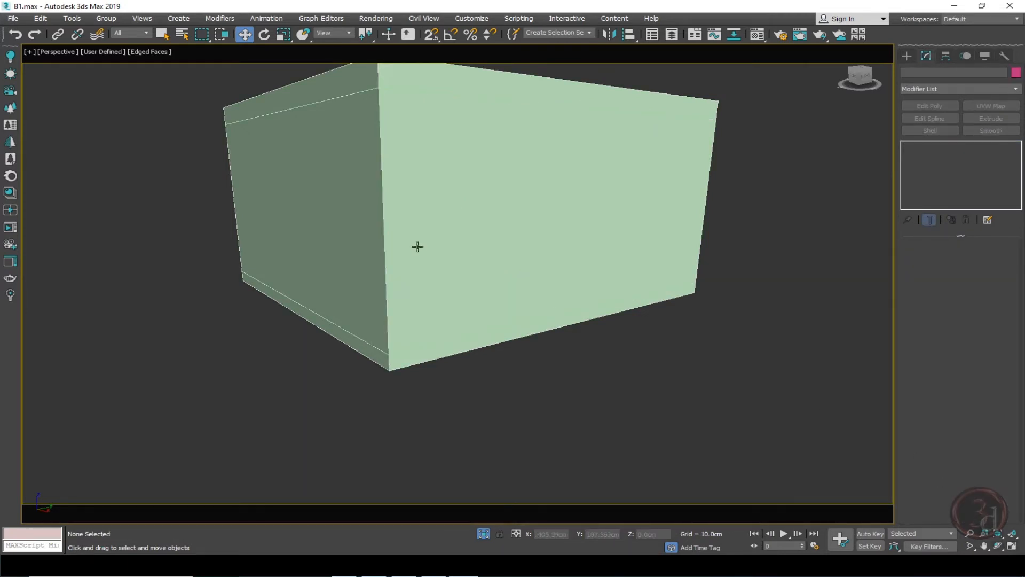
scroll(421, 262, "up", 6)
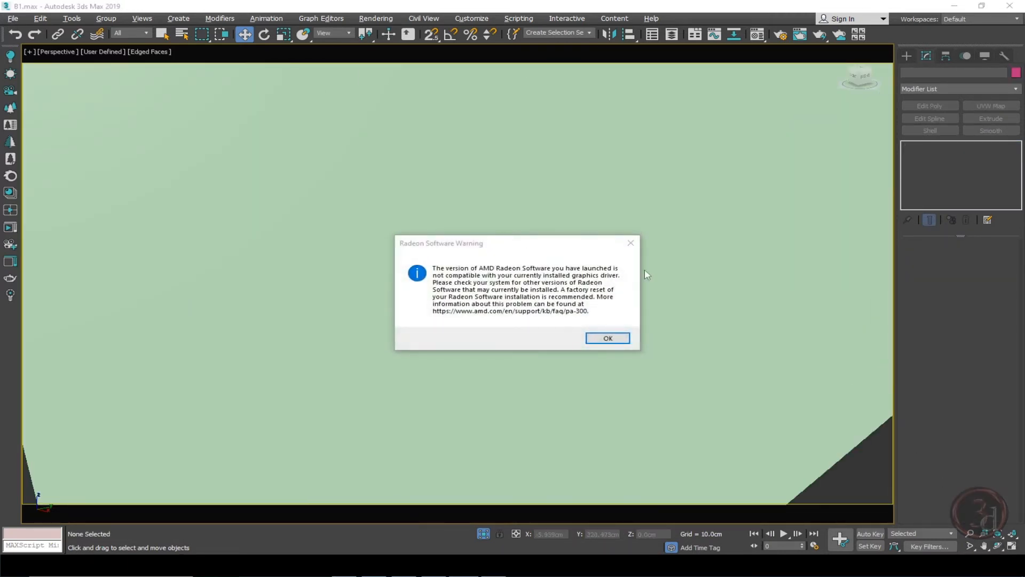
left_click(632, 249)
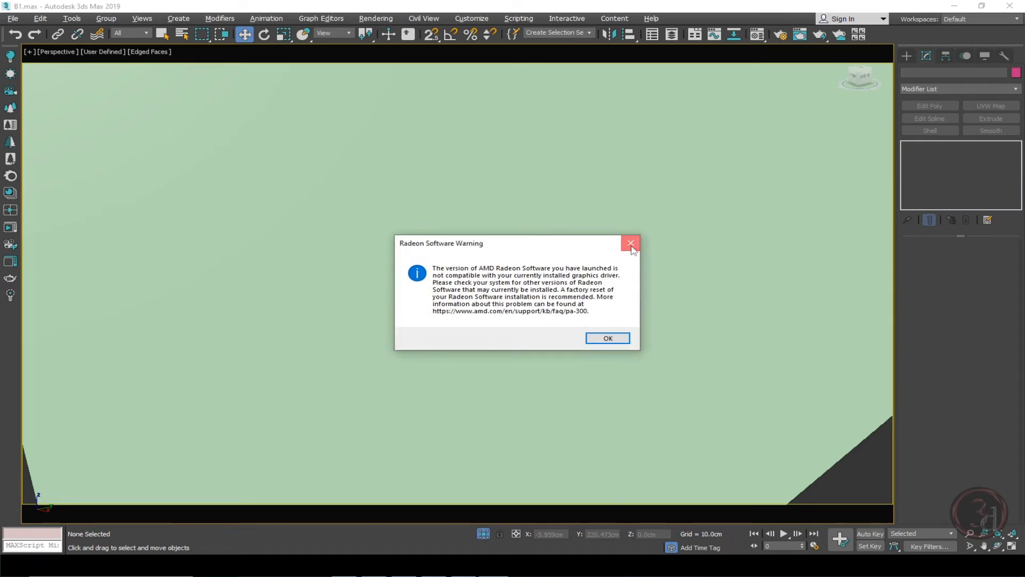
scroll(620, 278, "down", 5)
right_click(661, 360)
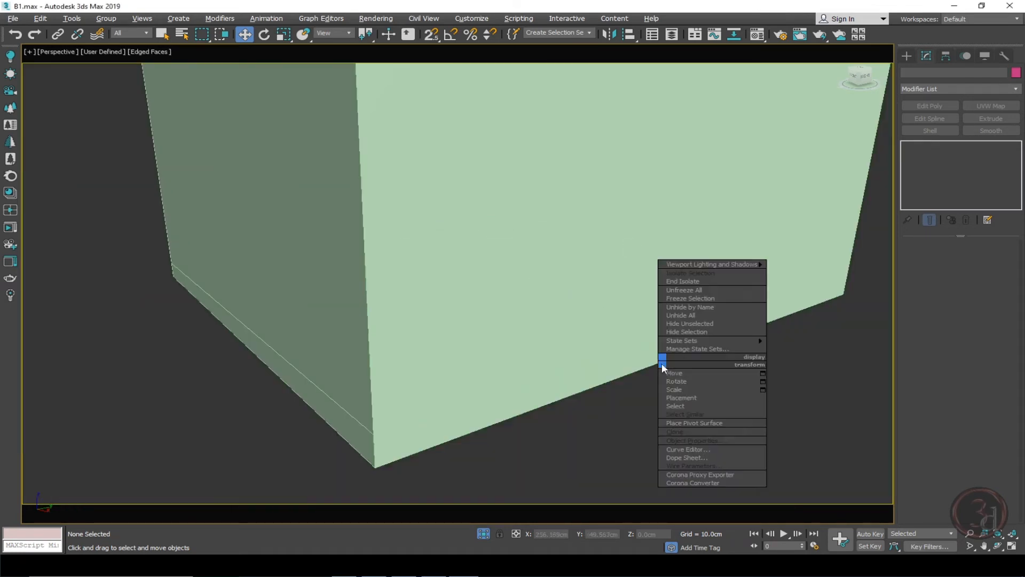
left_click(550, 398)
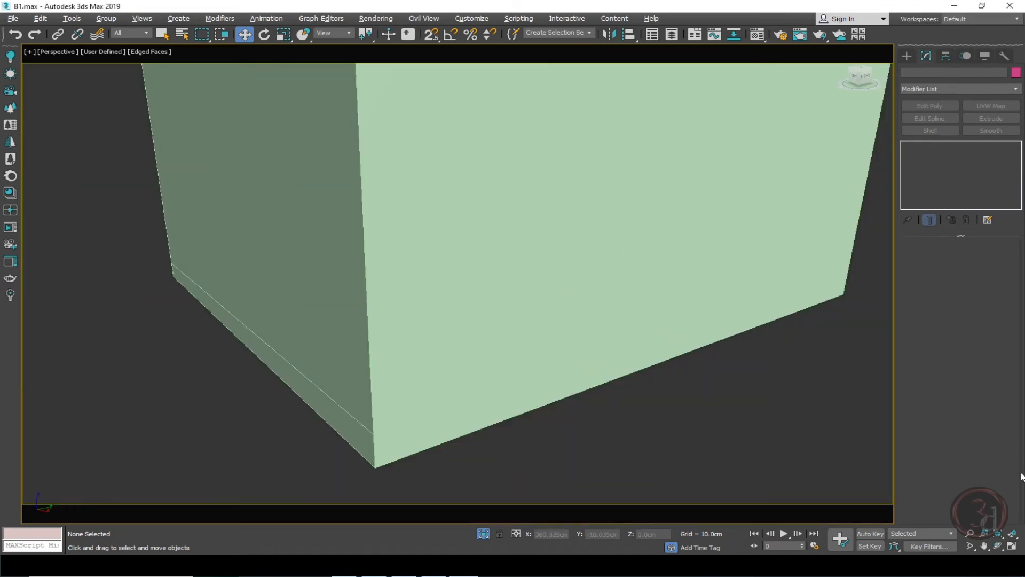
left_click(970, 533)
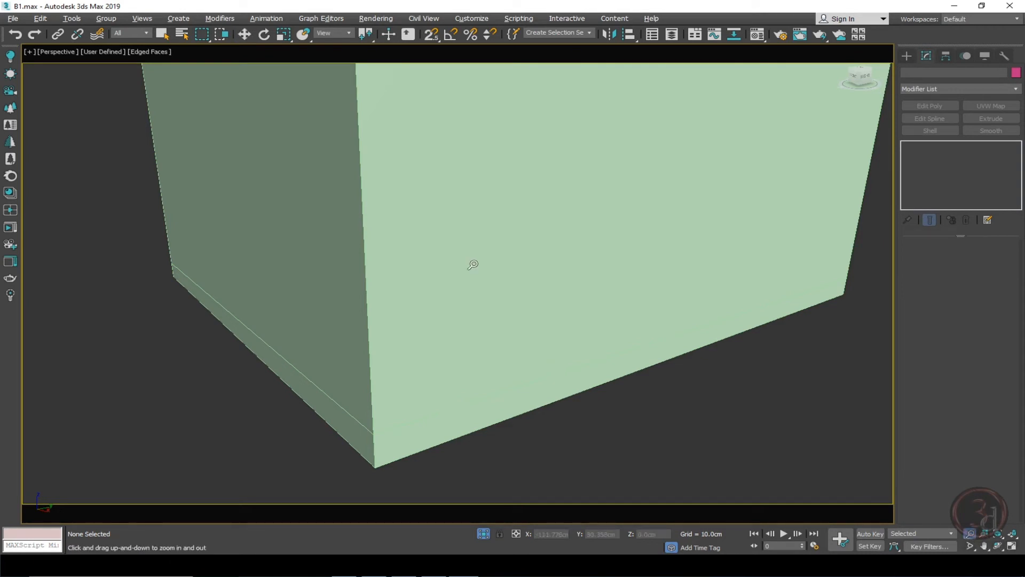
left_click_drag(474, 263, 542, 103)
key("w")
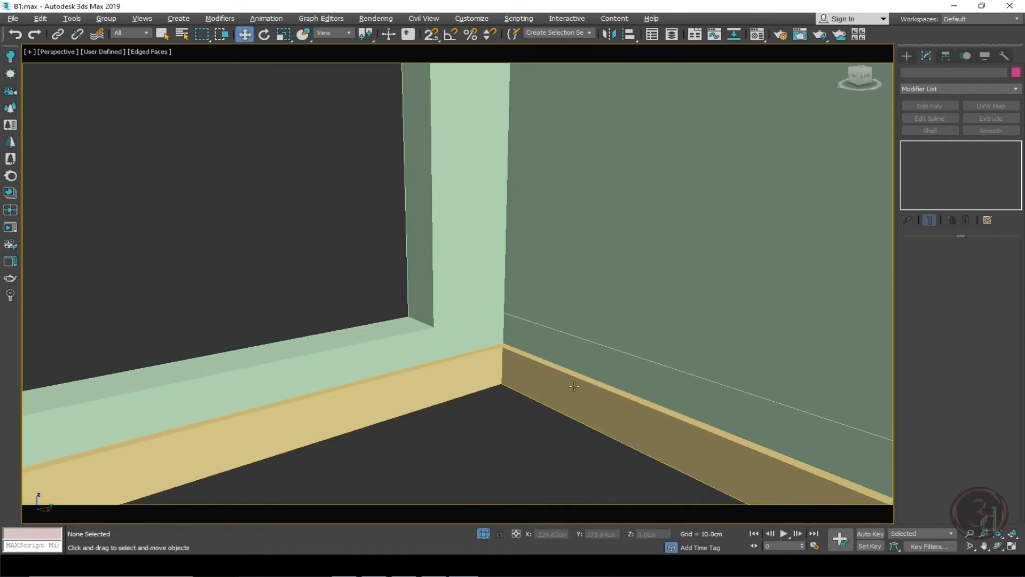
Set the skirting Shell's inner amount to 1 cm.
left_click(572, 389)
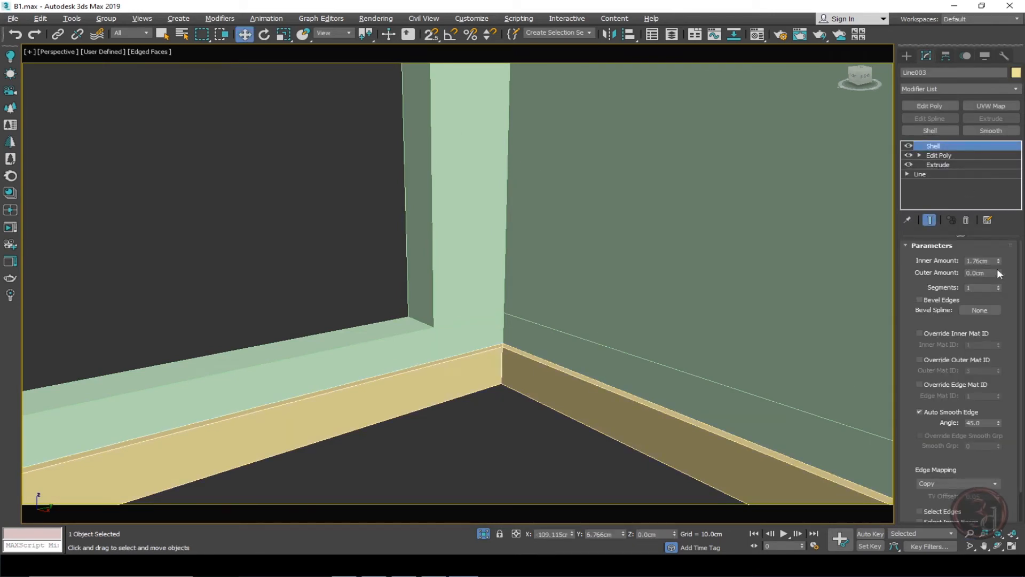
double_click(981, 261)
key("Return")
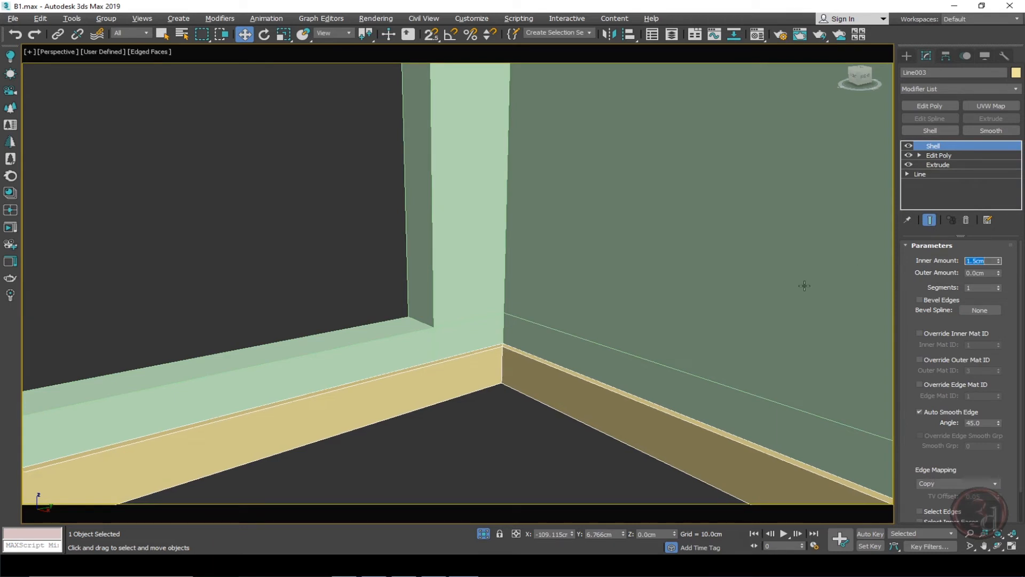
type("1")
key("Return")
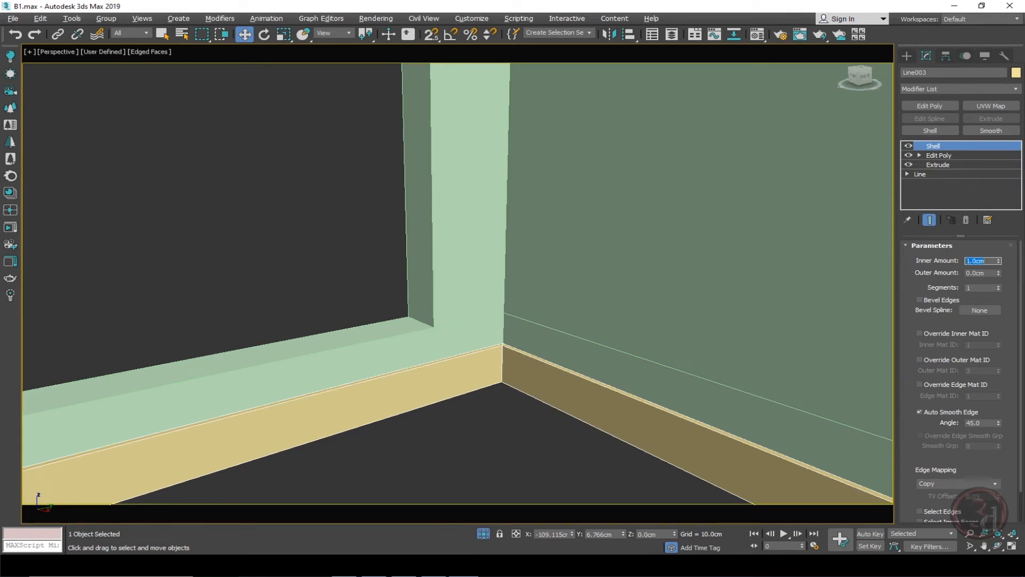
Return to the camera view and end isolation to show the whole scene again.
scroll(665, 320, "down", 3)
scroll(610, 347, "up", 4)
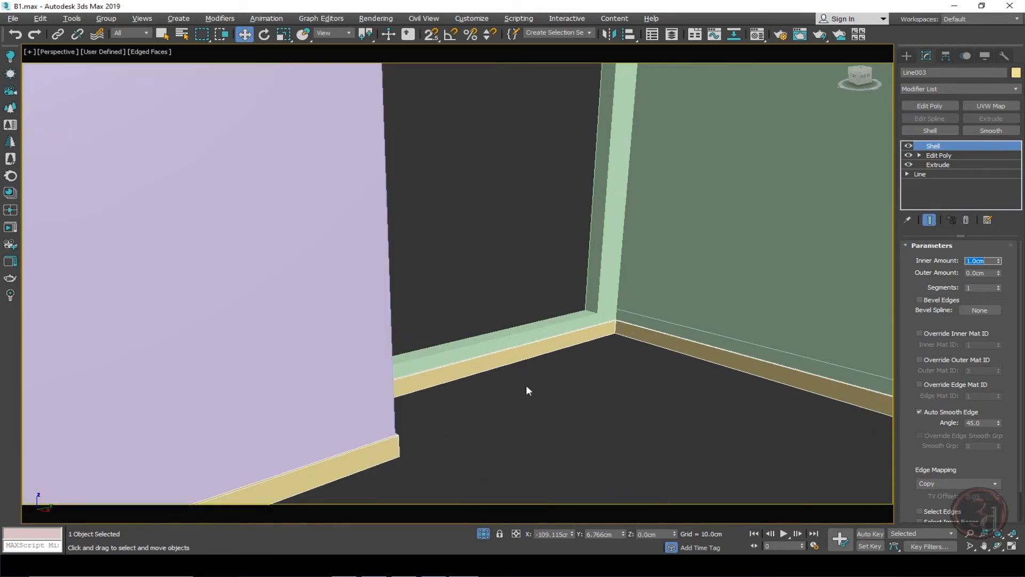
middle_click_drag(527, 389, 659, 303)
key("c")
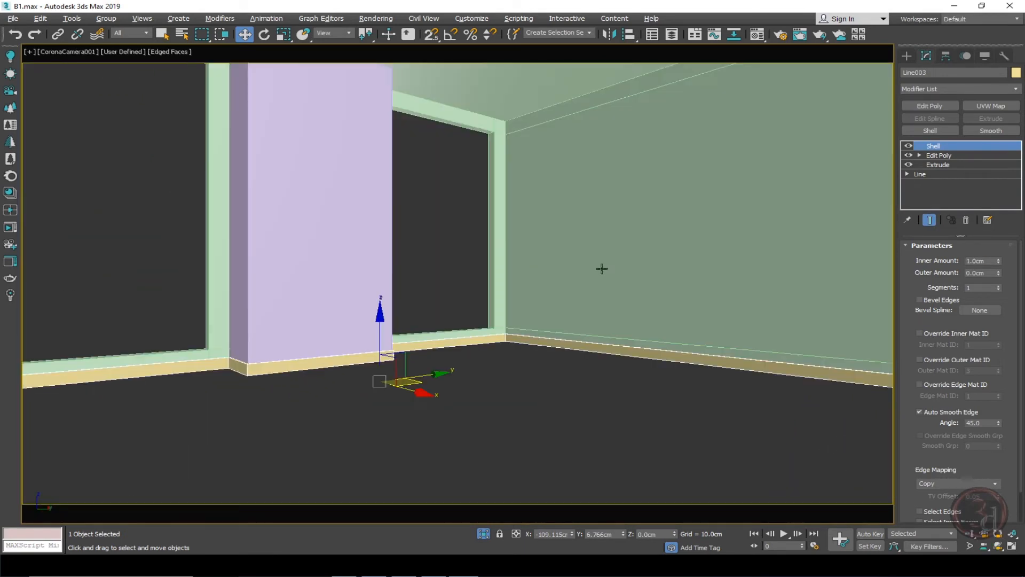
left_click(532, 419)
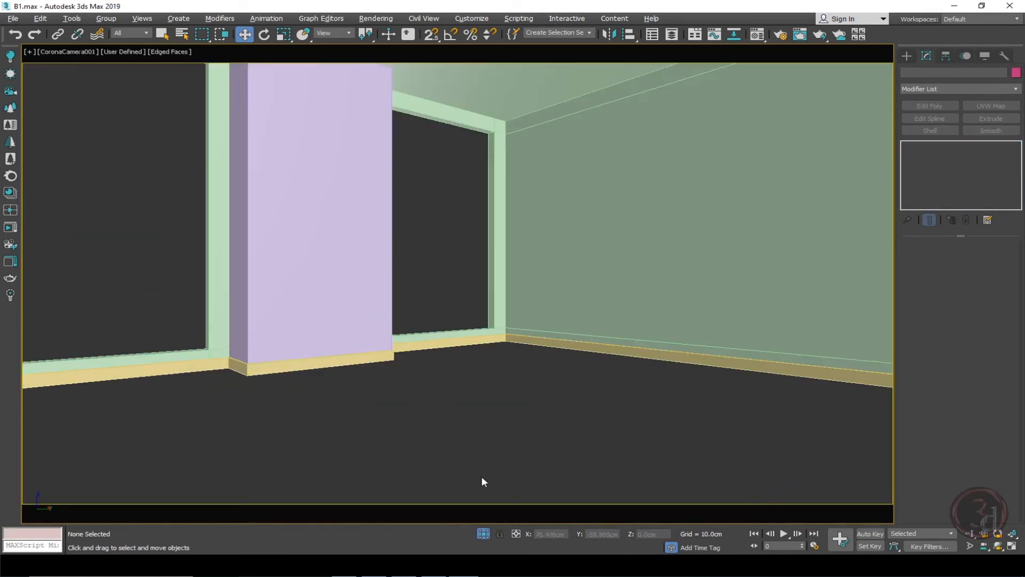
left_click(483, 534)
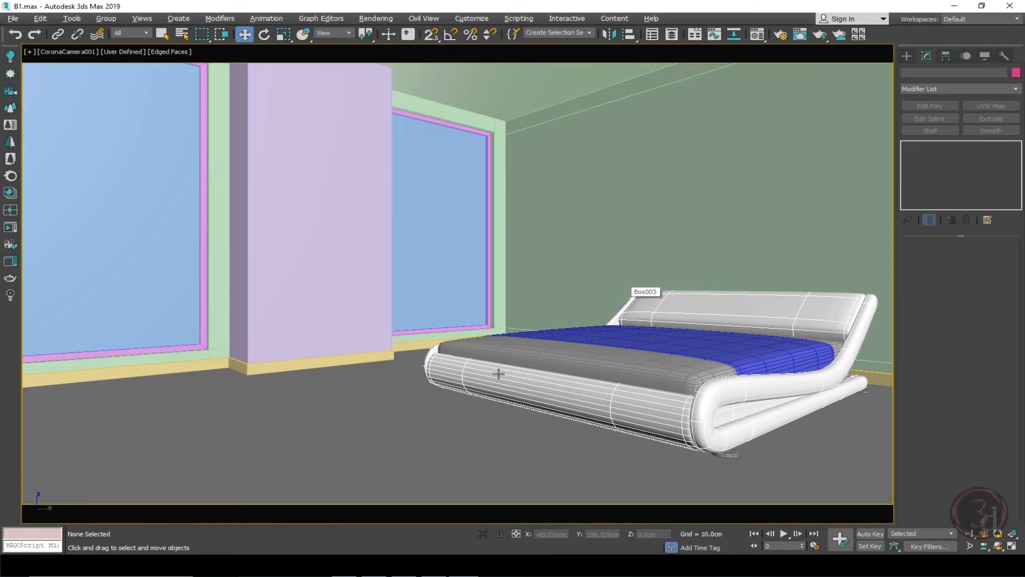
Select the rug under the bed and open its Rectangle base level in the top wireframe view.
left_click(406, 411)
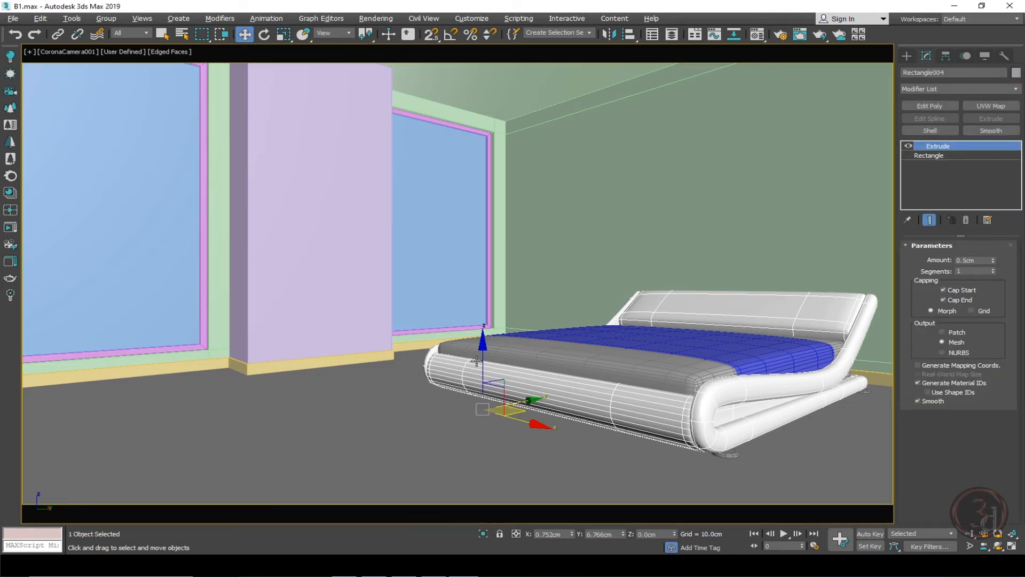
left_click_drag(476, 361, 500, 180)
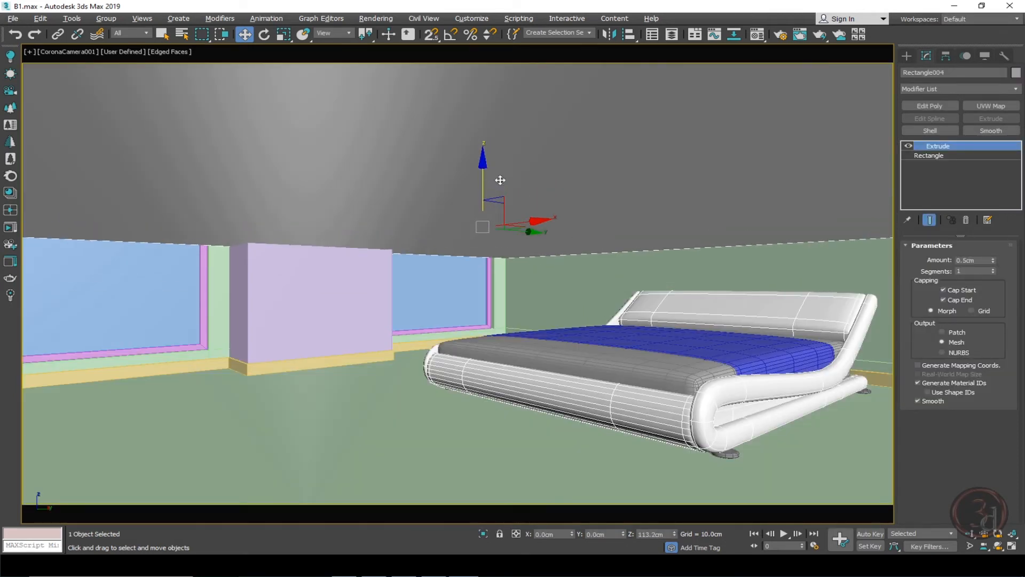
right_click(500, 180)
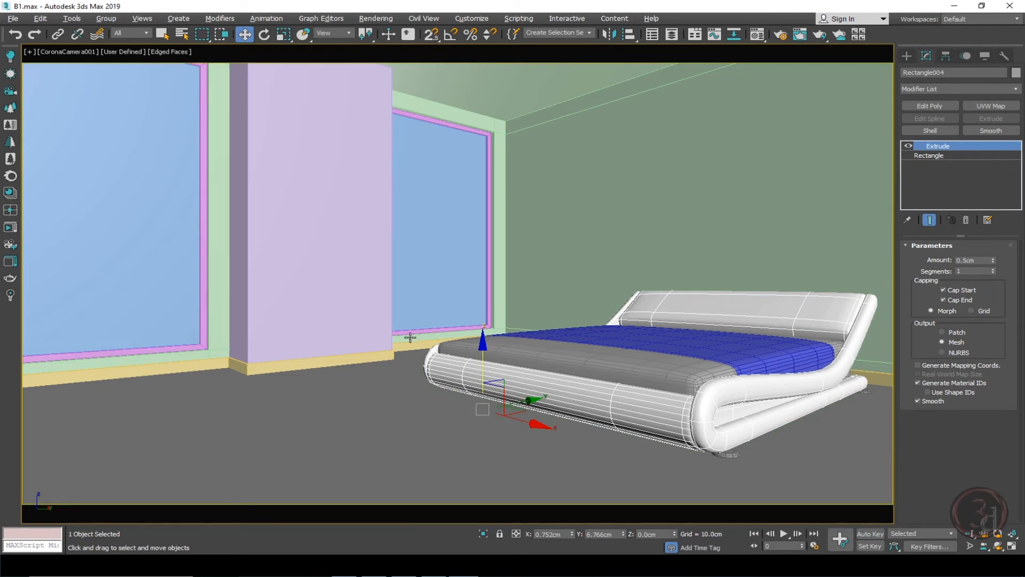
key("t")
key("F3")
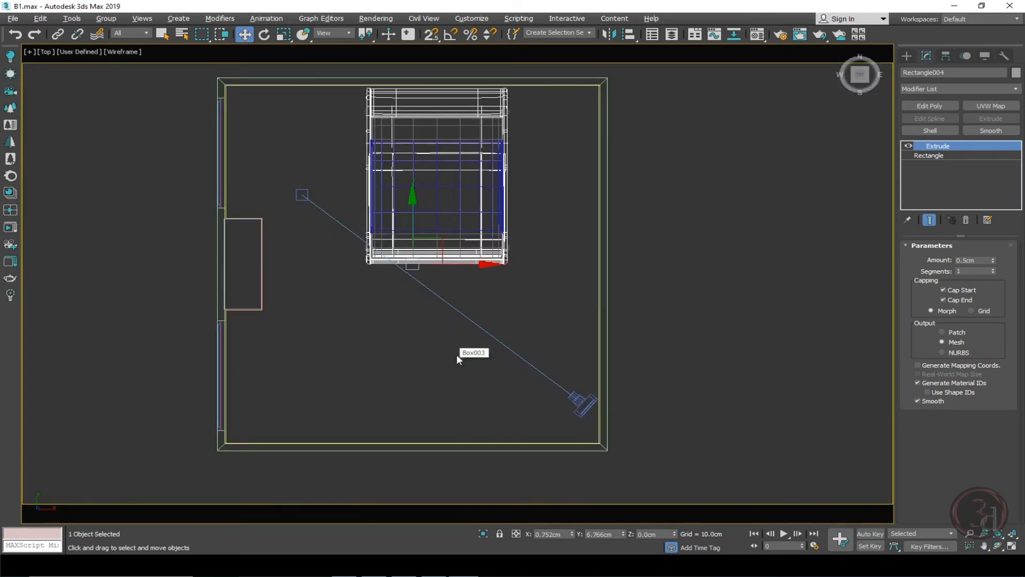
left_click(951, 155)
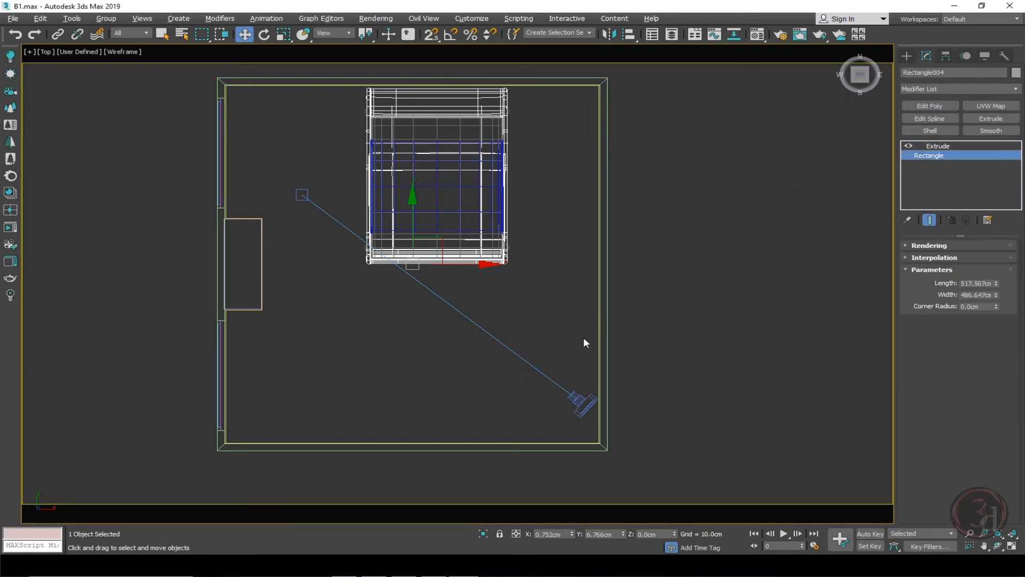
Add an Edit Spline modifier to the rug rectangle and switch to vertex selection.
scroll(502, 261, "down", 3)
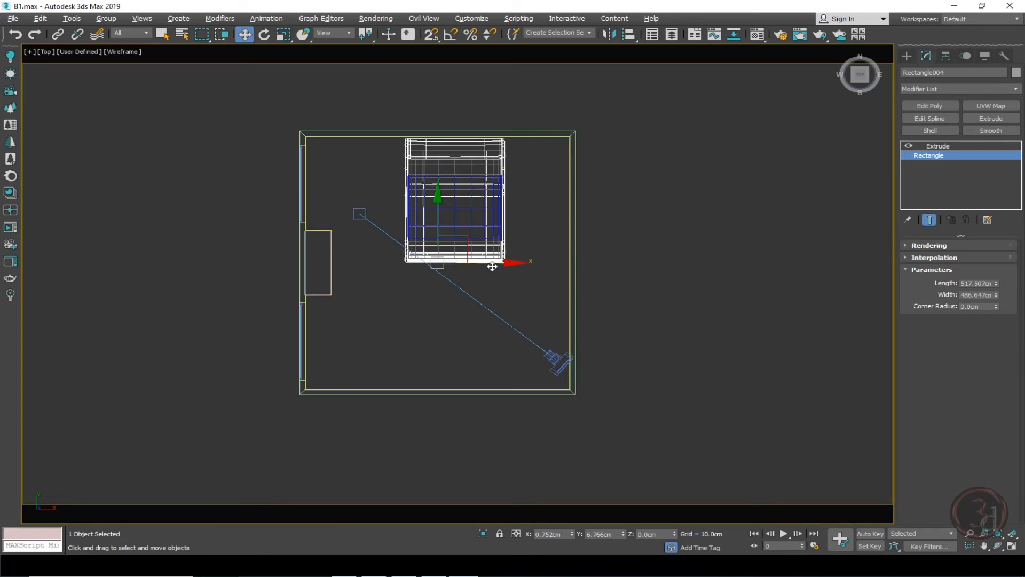
left_click_drag(492, 262, 856, 242, "shift")
right_click(856, 242)
left_click(926, 116)
key("1")
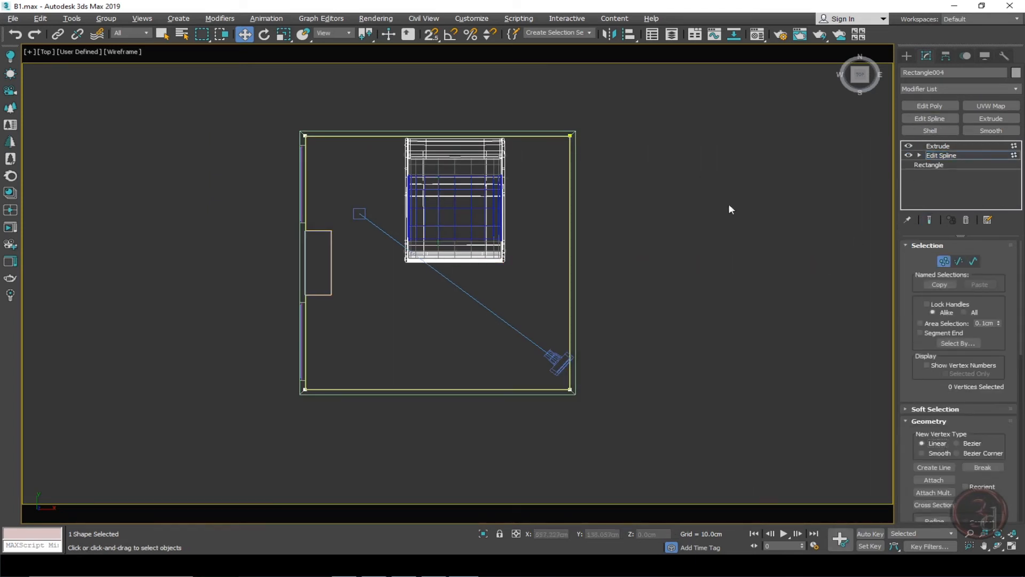
Convert all four rug vertices to Corner type.
left_click_drag(187, 93, 680, 453)
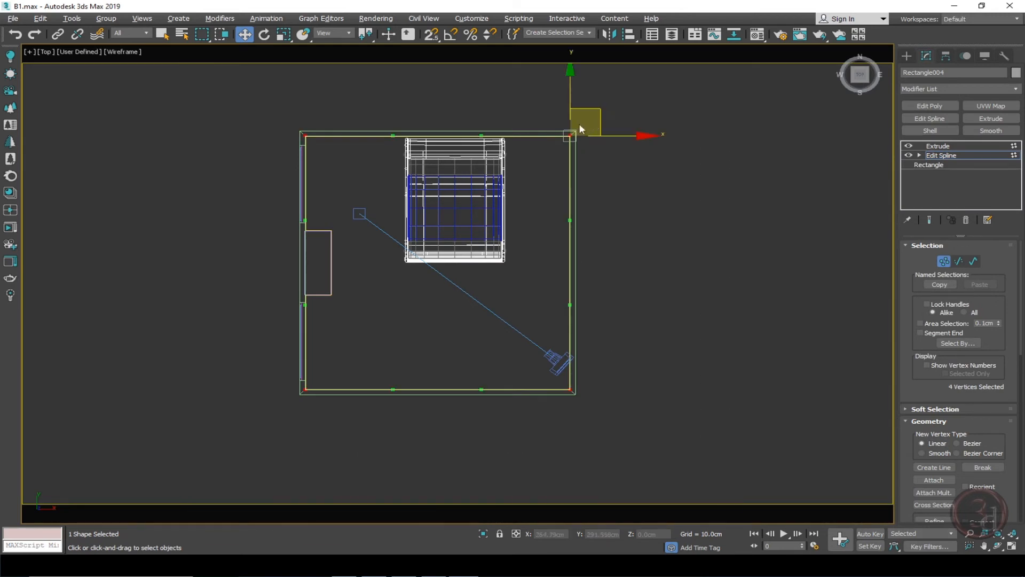
right_click(542, 152)
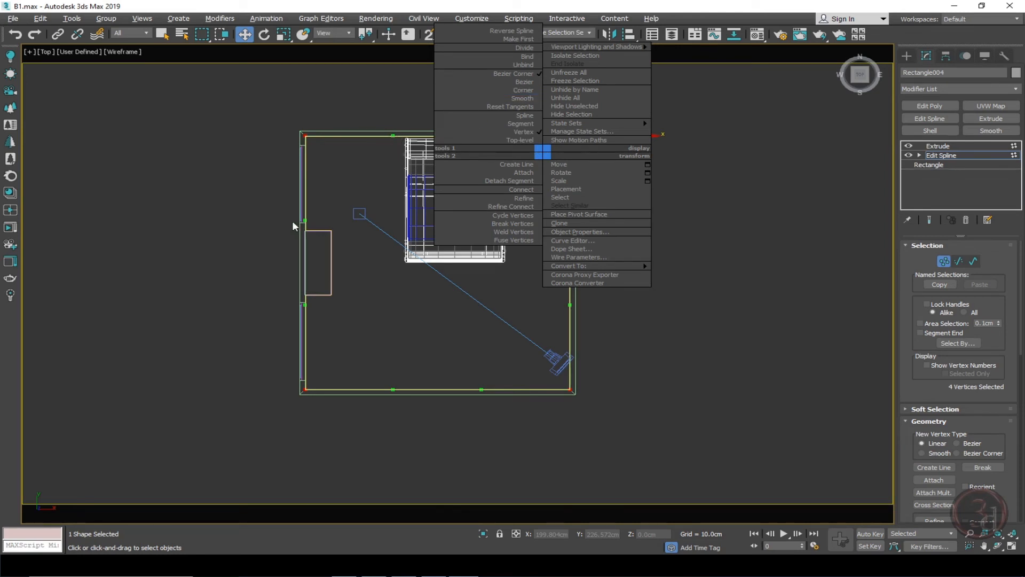
left_click(528, 89)
right_click(525, 133)
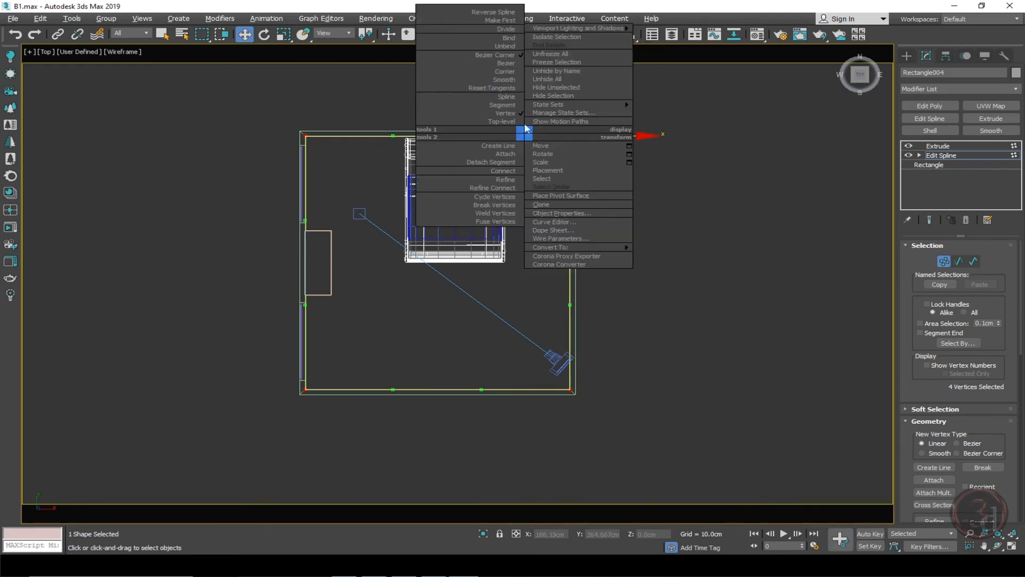
left_click(507, 71)
left_click(608, 194)
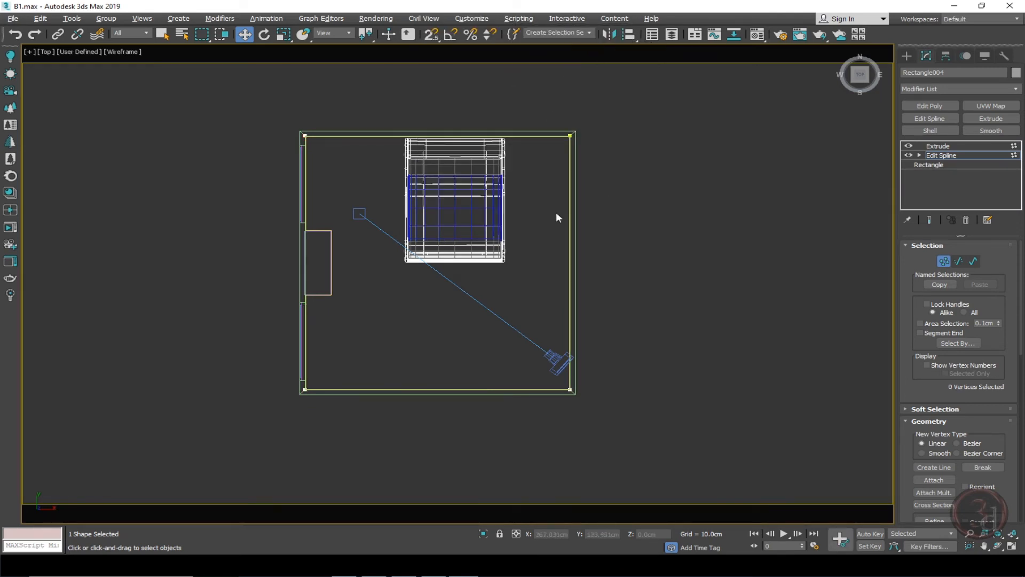
Move the rug's edge vertices inward and upward so the rug fits around the bed, then leave vertex mode.
left_click_drag(256, 327, 331, 406)
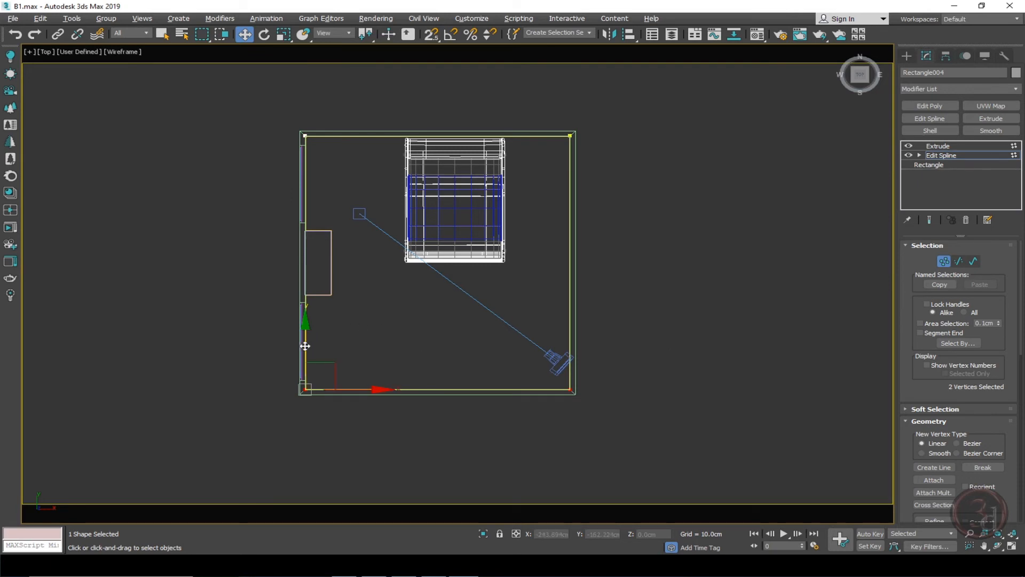
left_click_drag(312, 345, 314, 235)
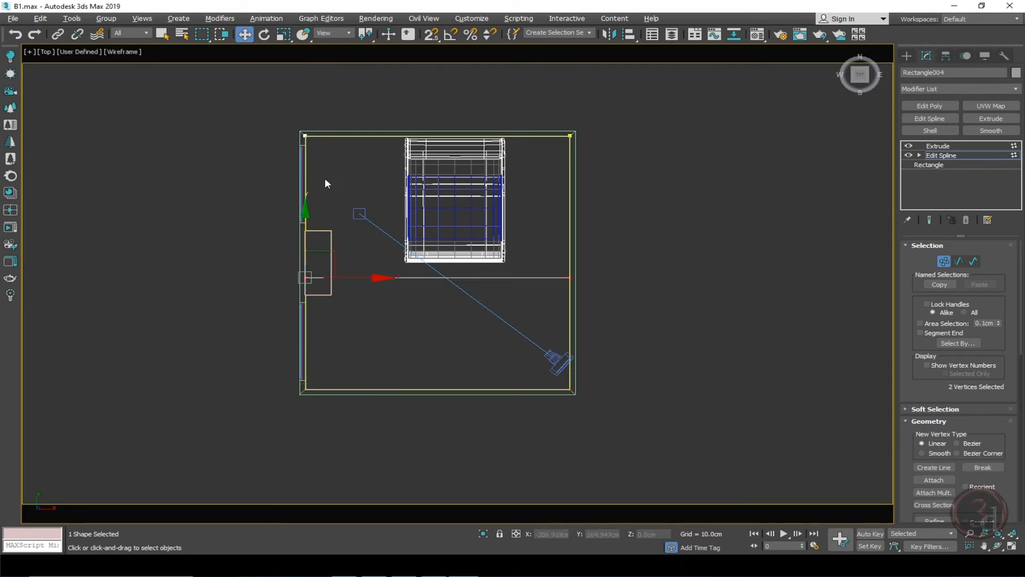
left_click_drag(286, 101, 325, 231)
left_click_drag(338, 136, 418, 151)
left_click_drag(566, 80, 640, 235)
left_click_drag(619, 138, 571, 156)
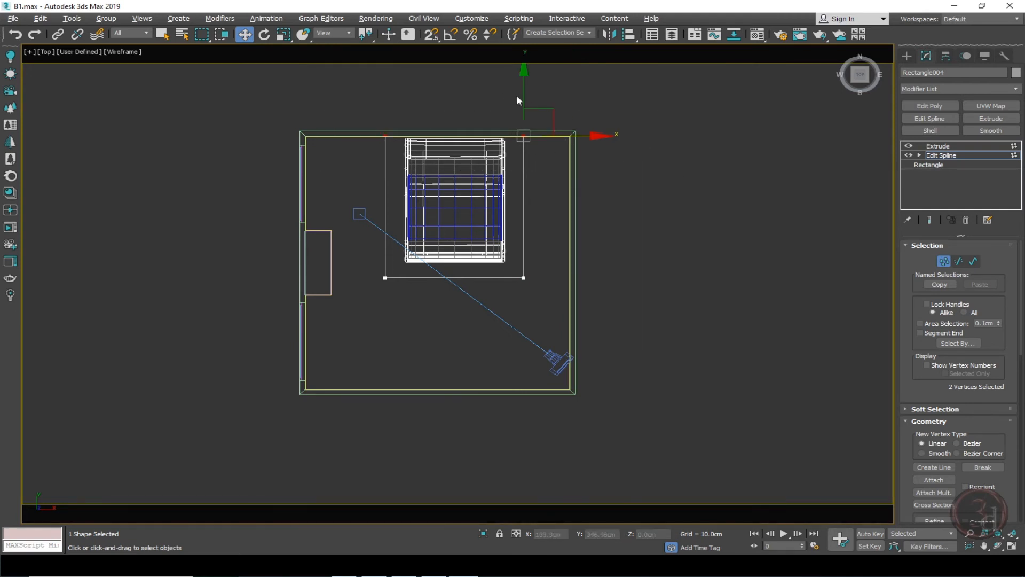
left_click_drag(519, 97, 533, 149)
key("1")
middle_click_drag(631, 276, 648, 289)
key("c")
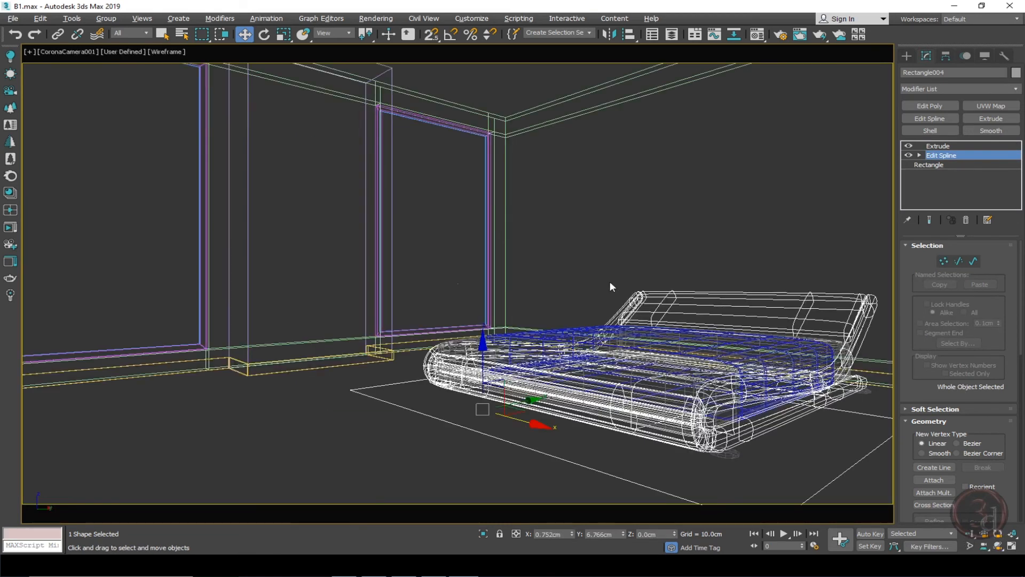
left_click(583, 262)
key("F3")
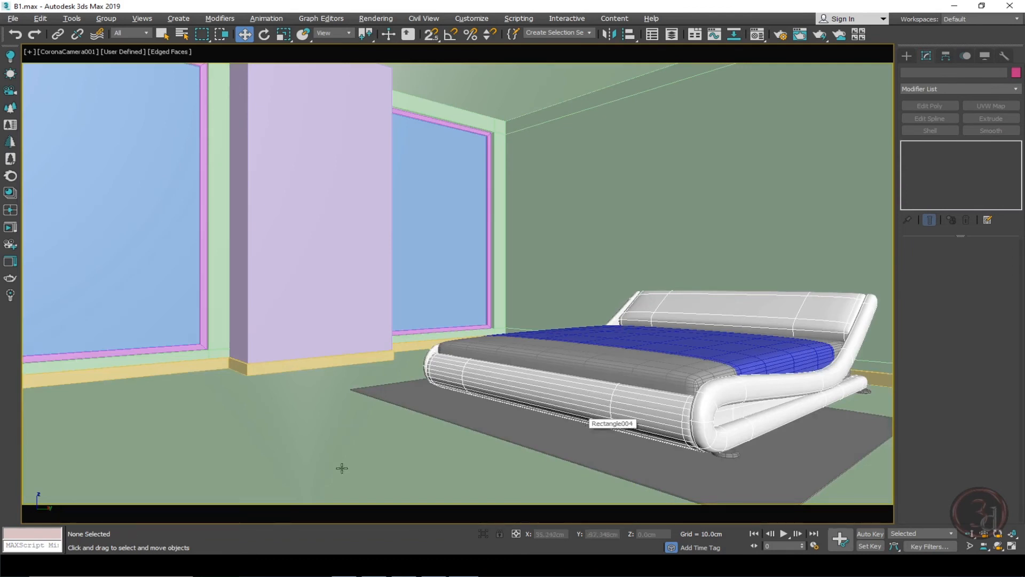
Select the floor and toggle its Backface Cull display property on and off.
left_click(316, 474)
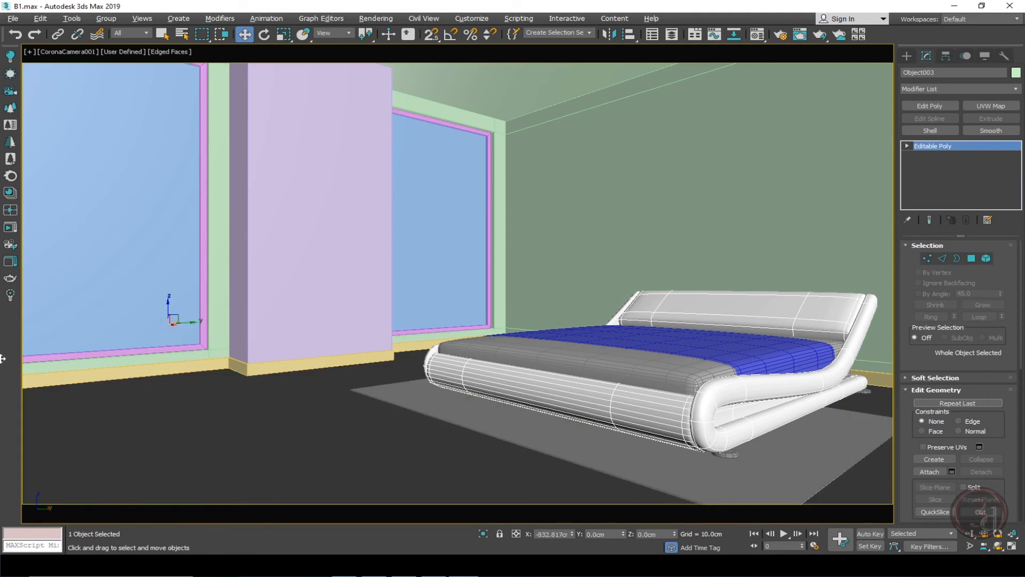
left_click(985, 56)
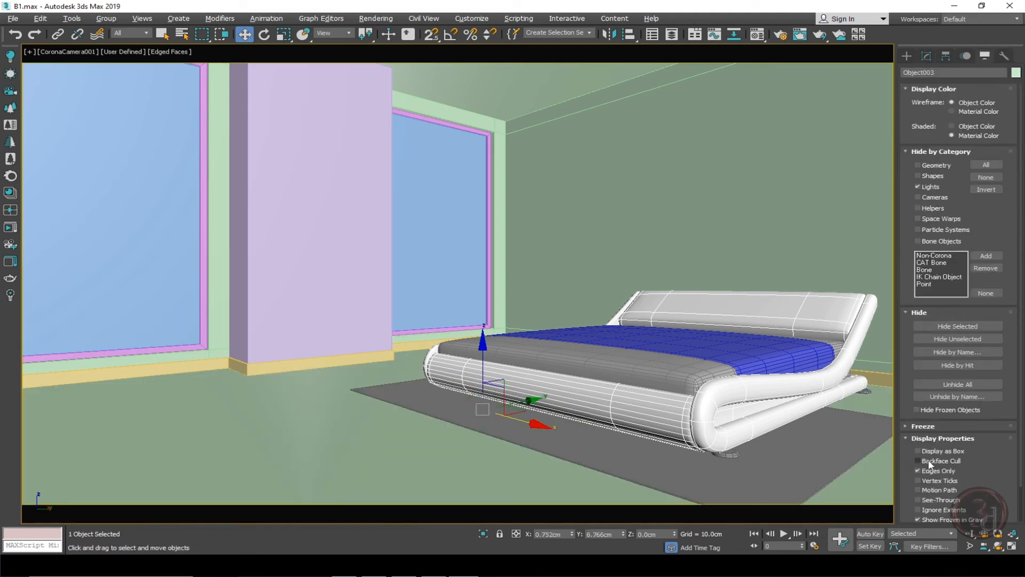
left_click(917, 460)
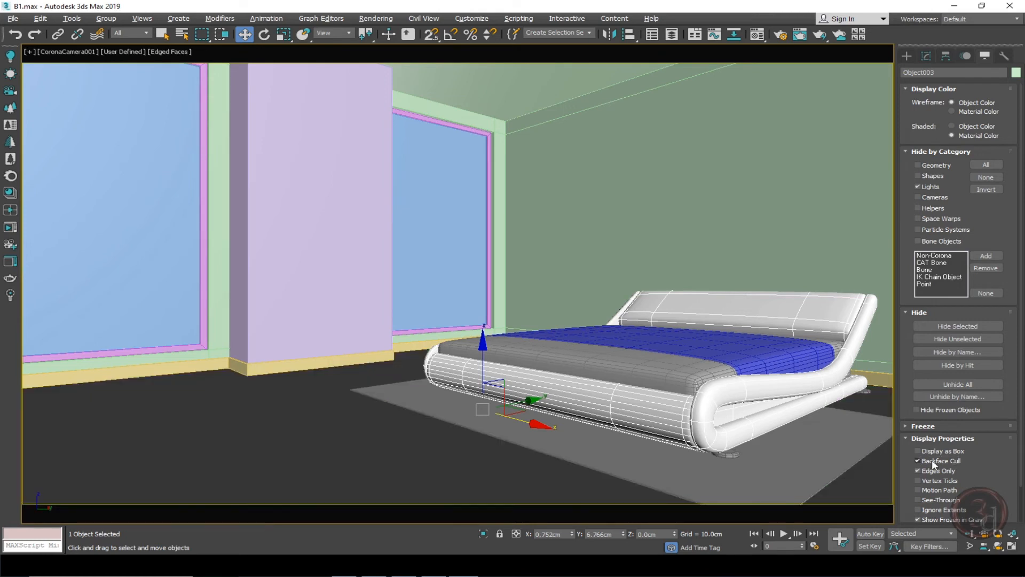
left_click(933, 464)
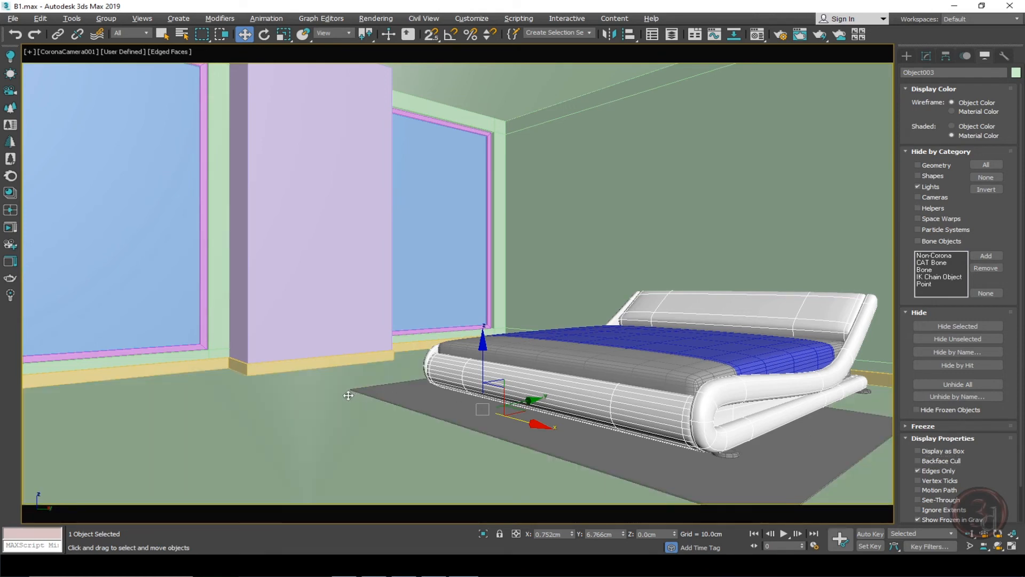
Add a Normal modifier to flip the floor's normals and collapse it into the editable poly.
left_click(926, 57)
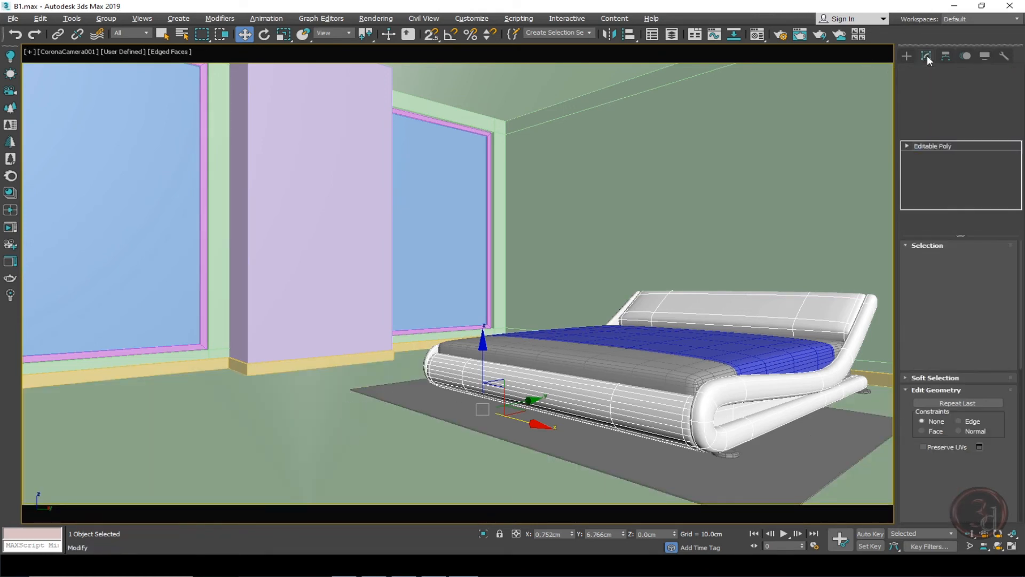
left_click(1016, 89)
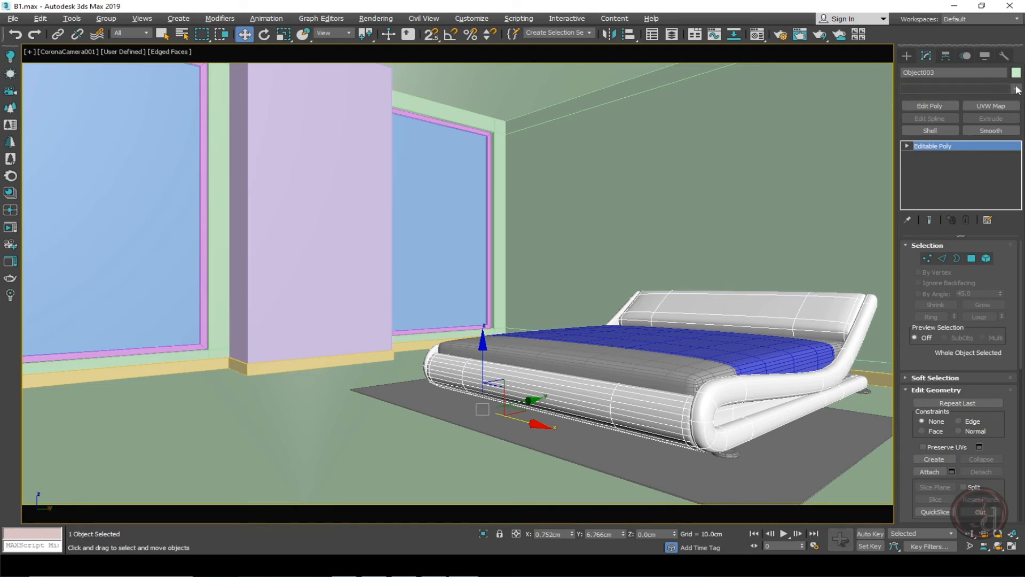
key("n")
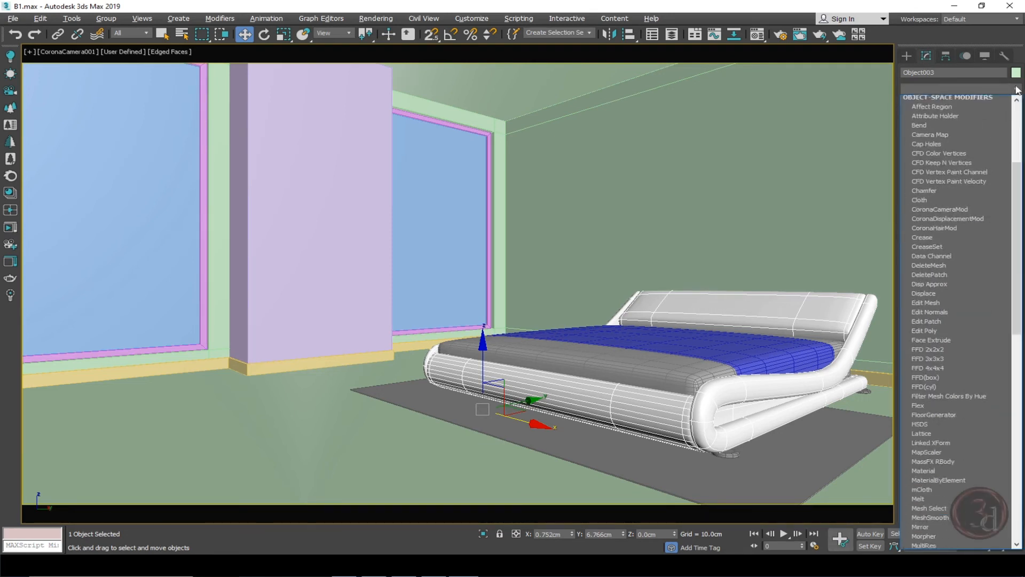
left_click(936, 109)
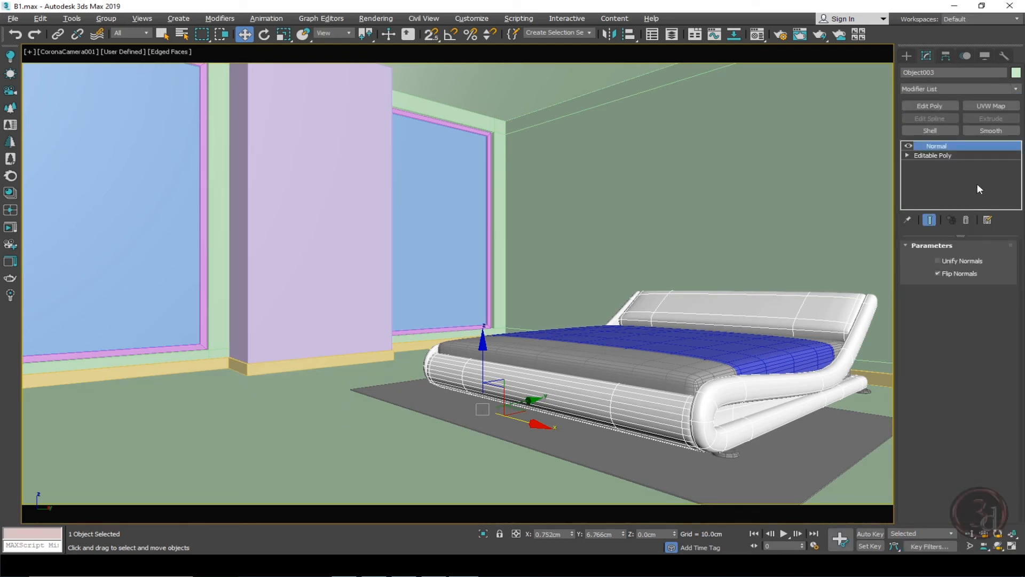
right_click(950, 147)
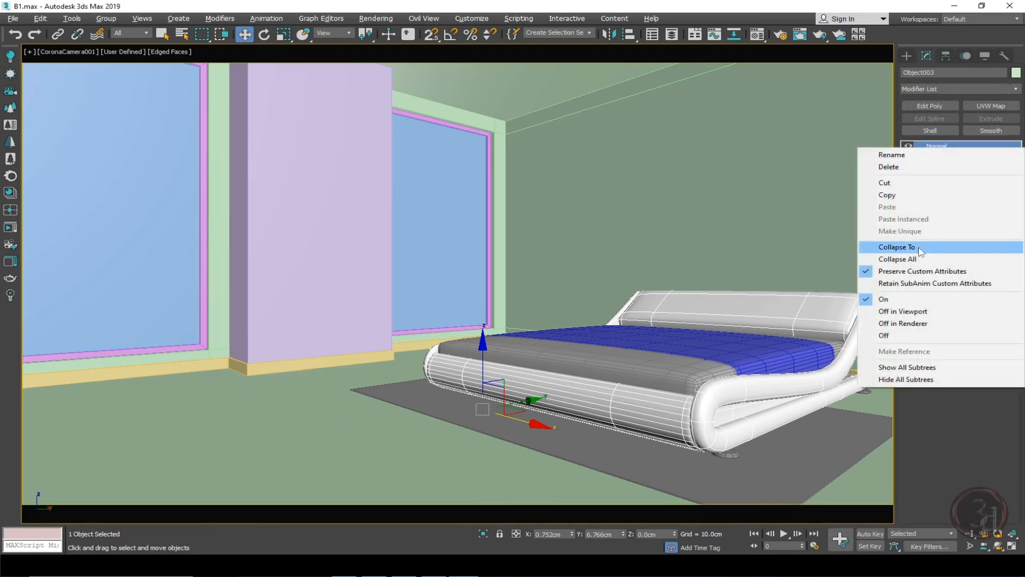
left_click(945, 242)
left_click(618, 221)
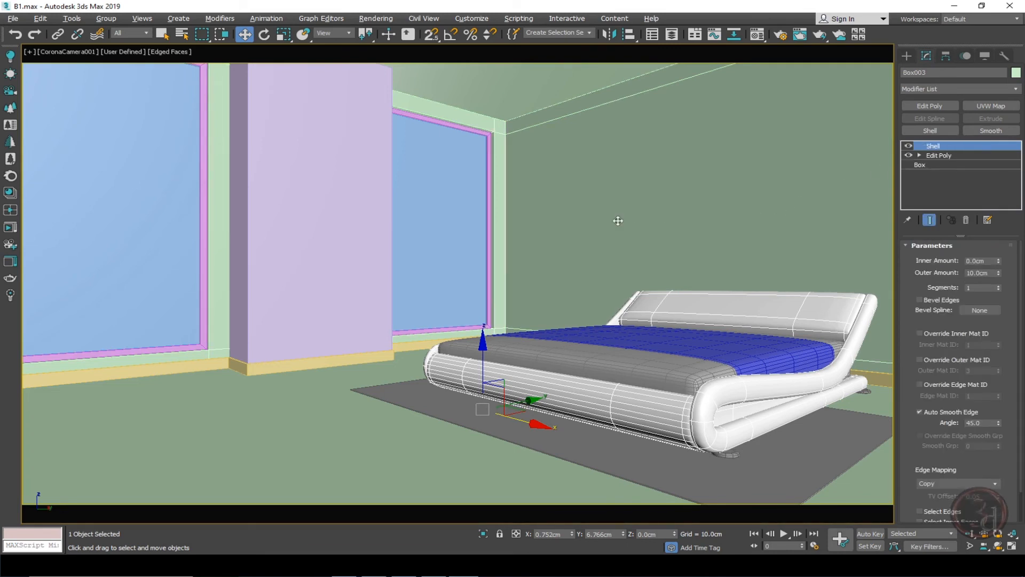
left_click_drag(618, 221, 773, 144)
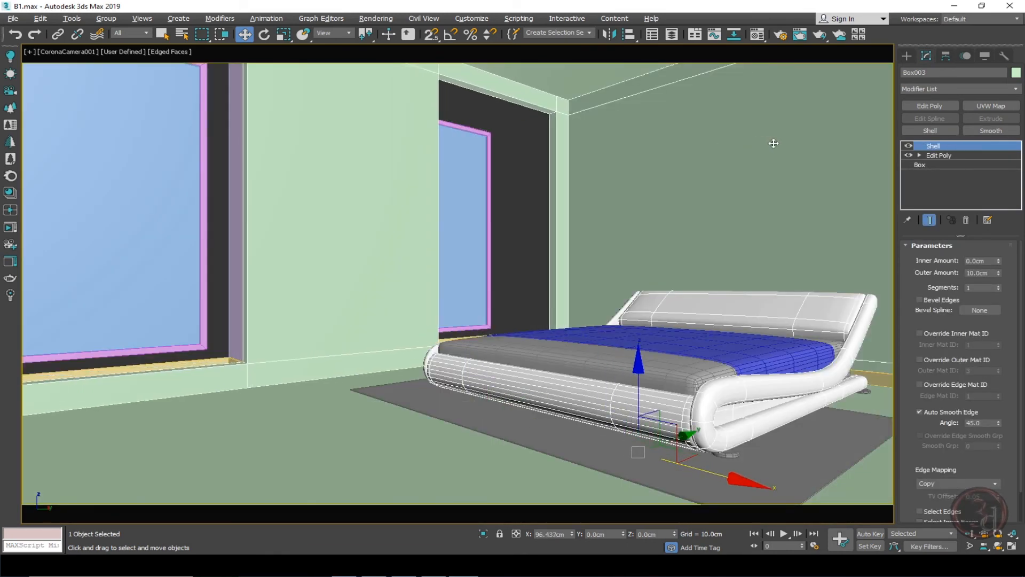
right_click(774, 143)
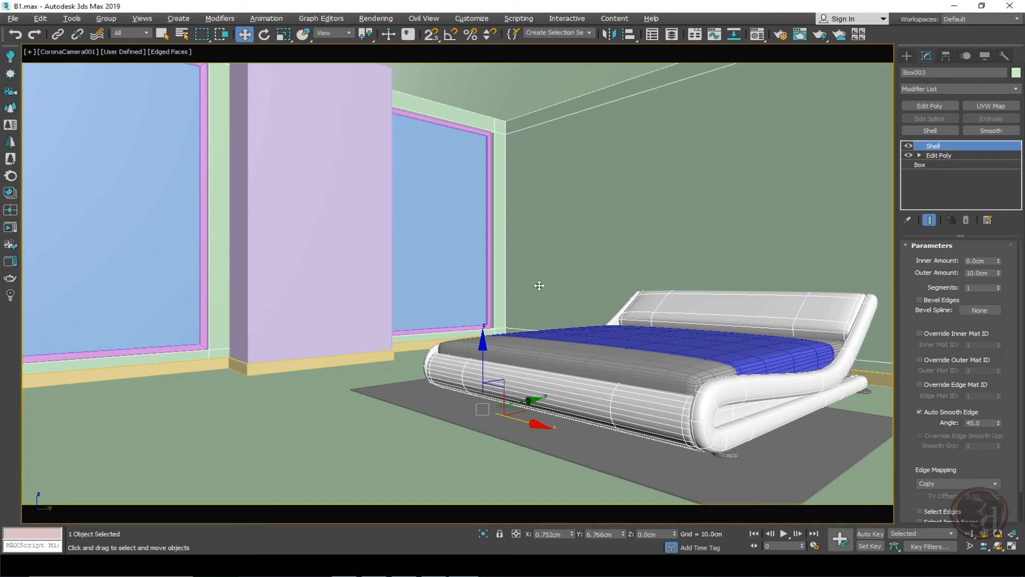
Draw a thin rectangle about 198 cm long along the left wall in the top wireframe view.
key("t")
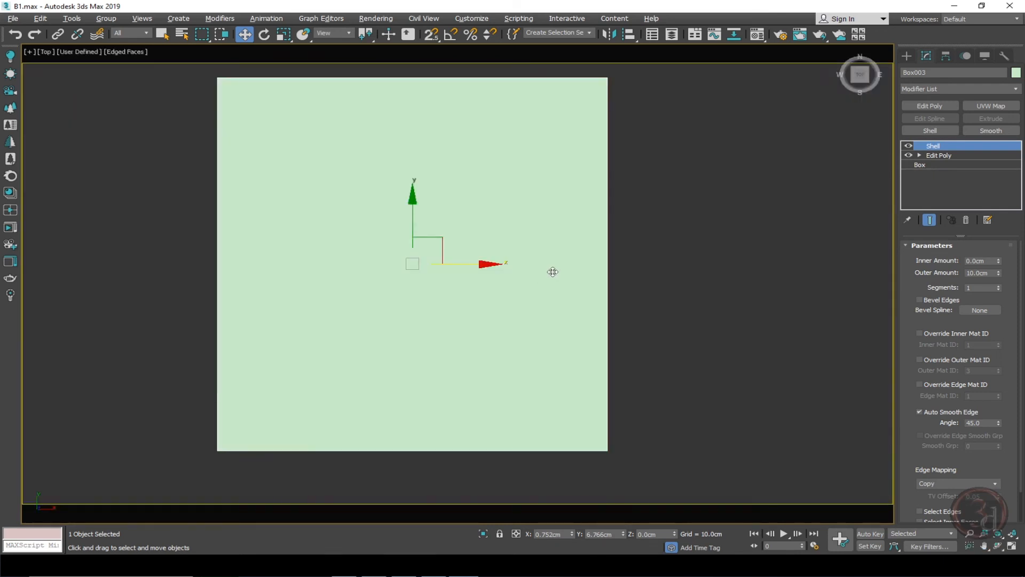
key("F3")
left_click(245, 128)
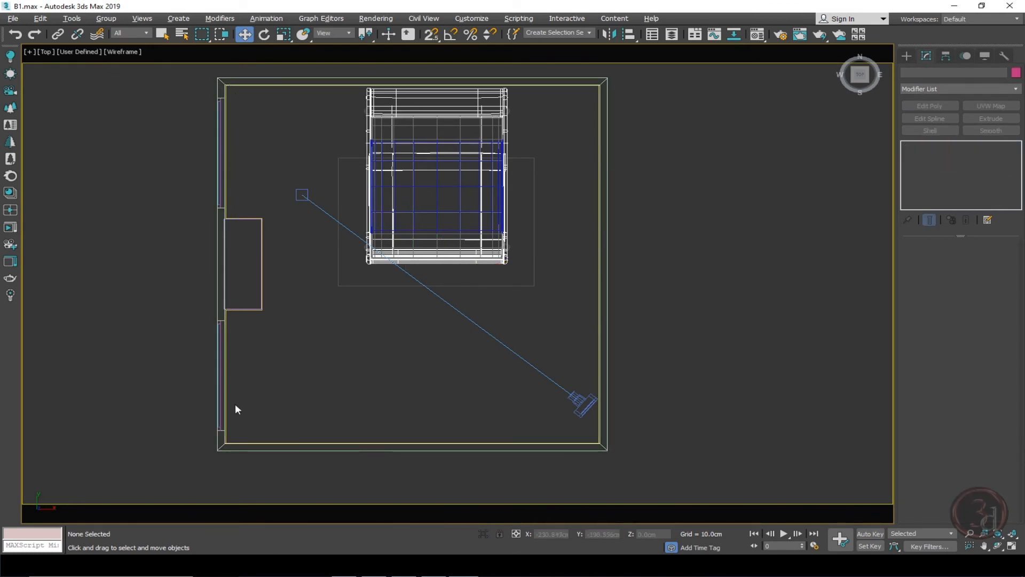
right_click(286, 123)
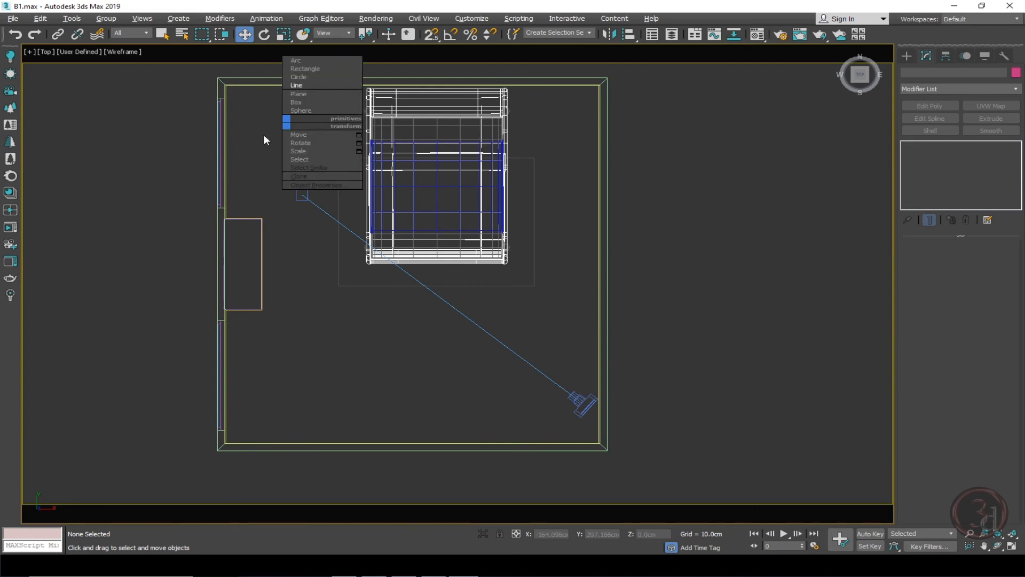
left_click(264, 135)
right_click(265, 138)
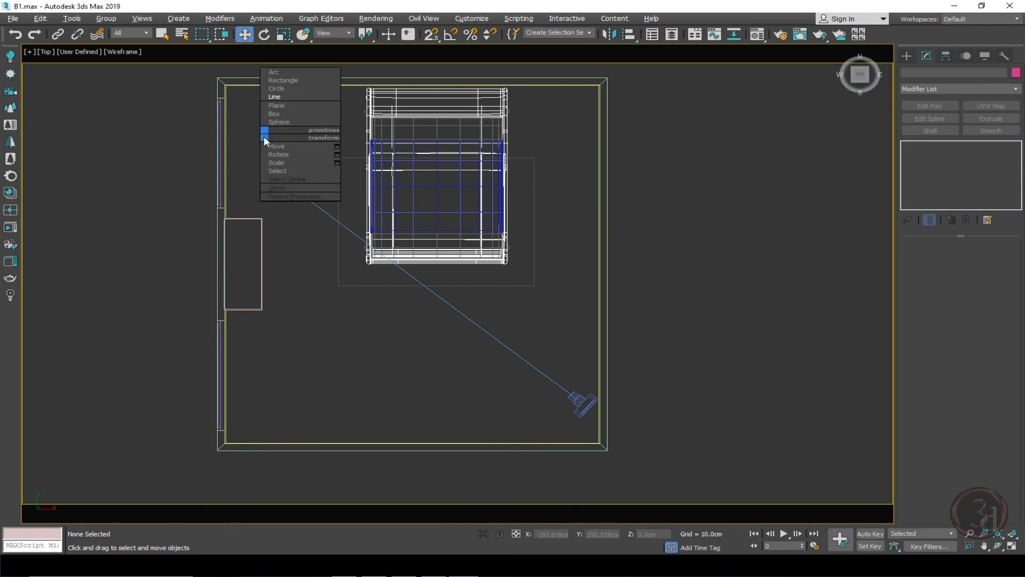
left_click(283, 79)
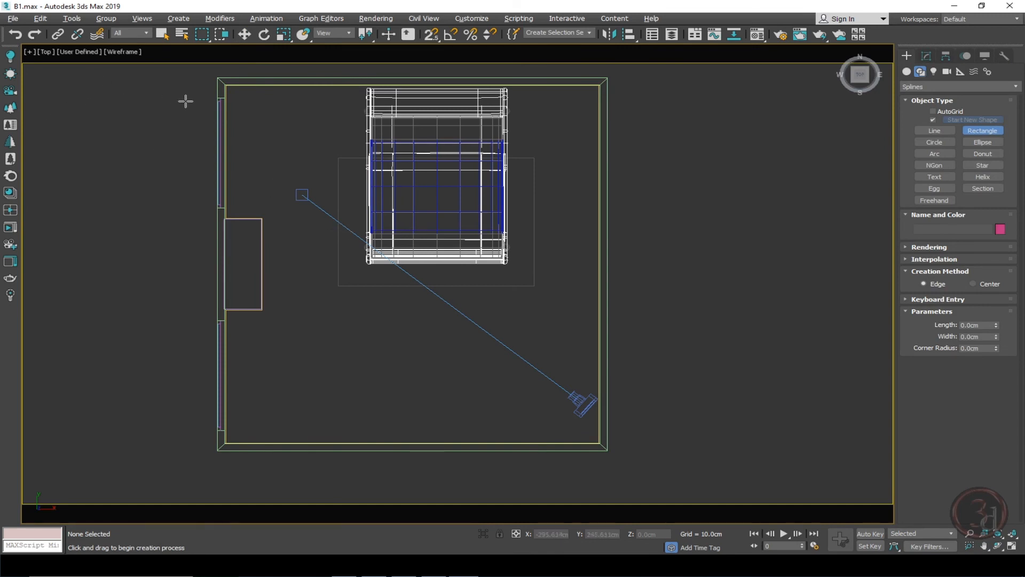
scroll(203, 99, "up", 4)
middle_click_drag(308, 164, 295, 190)
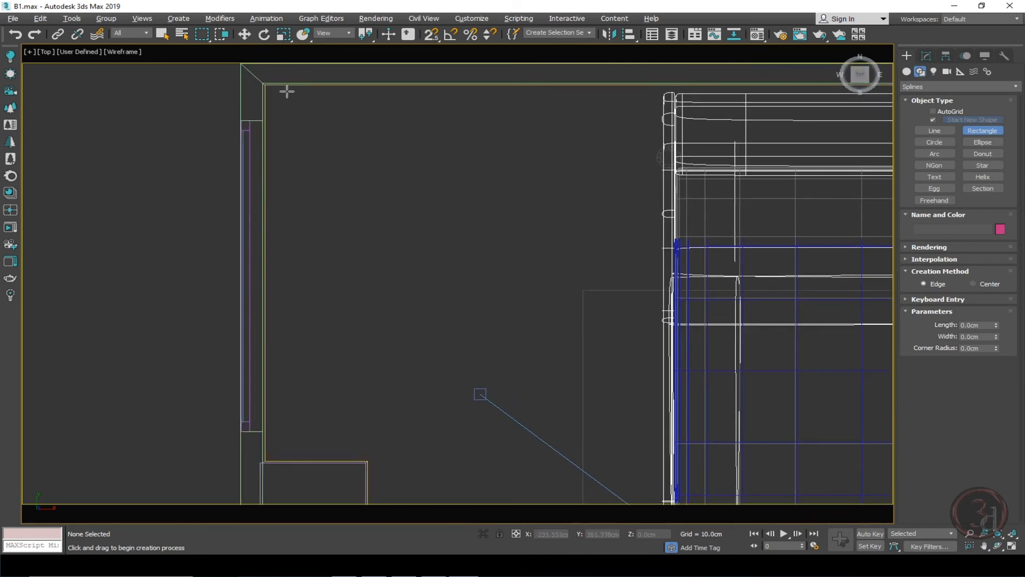
left_click_drag(280, 82, 276, 471)
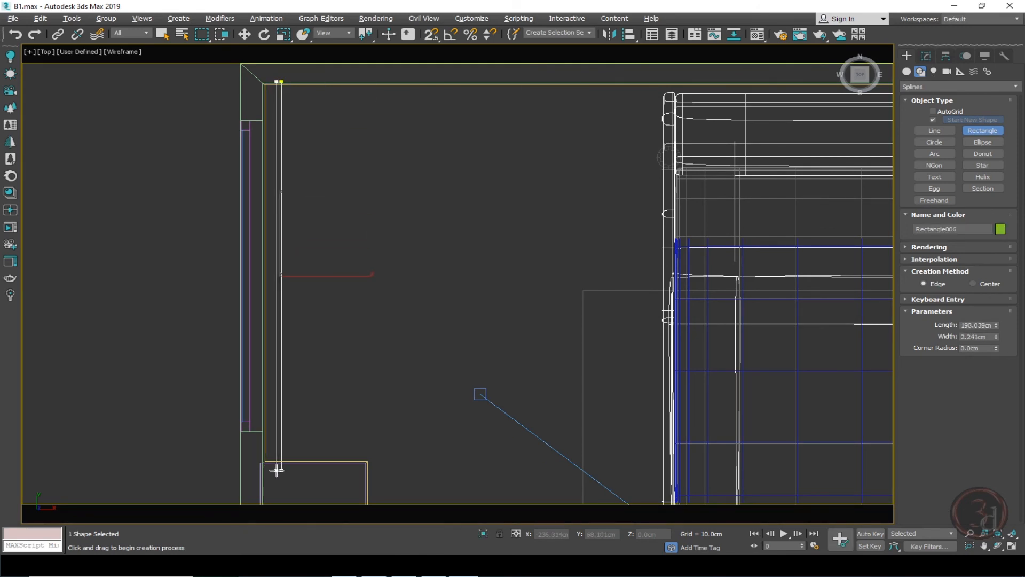
Move the rectangle up in the front view and set its Z position to 300 cm.
key("w")
key("f")
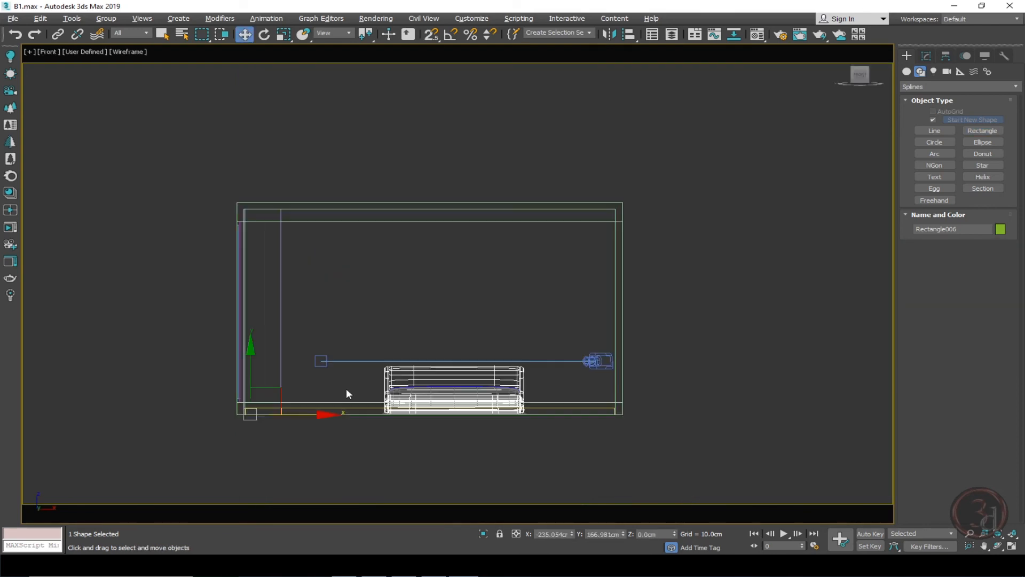
left_click_drag(257, 335, 280, 194)
scroll(240, 219, "up", 6)
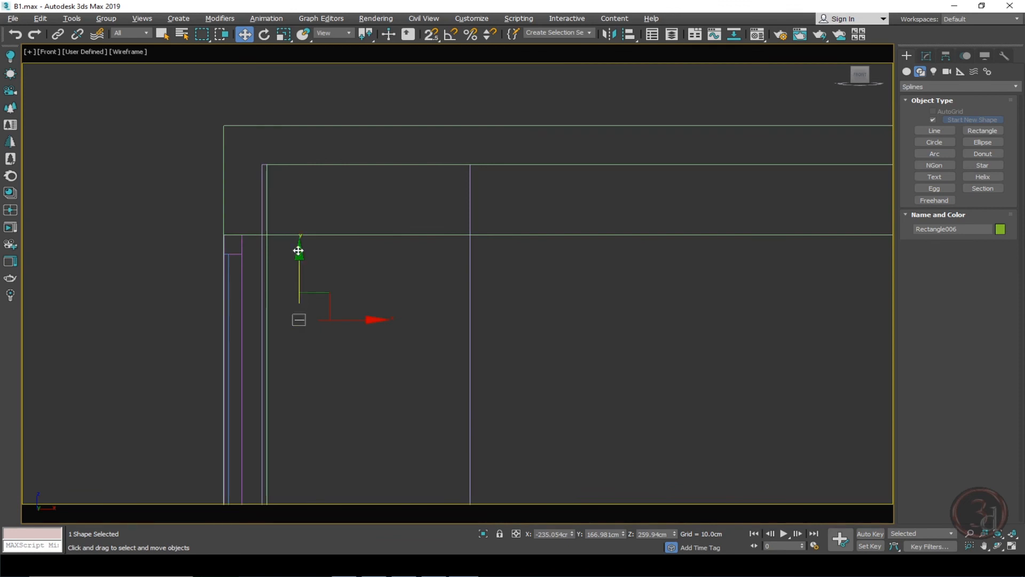
middle_click_drag(298, 247, 275, 233)
scroll(133, 206, "down", 8)
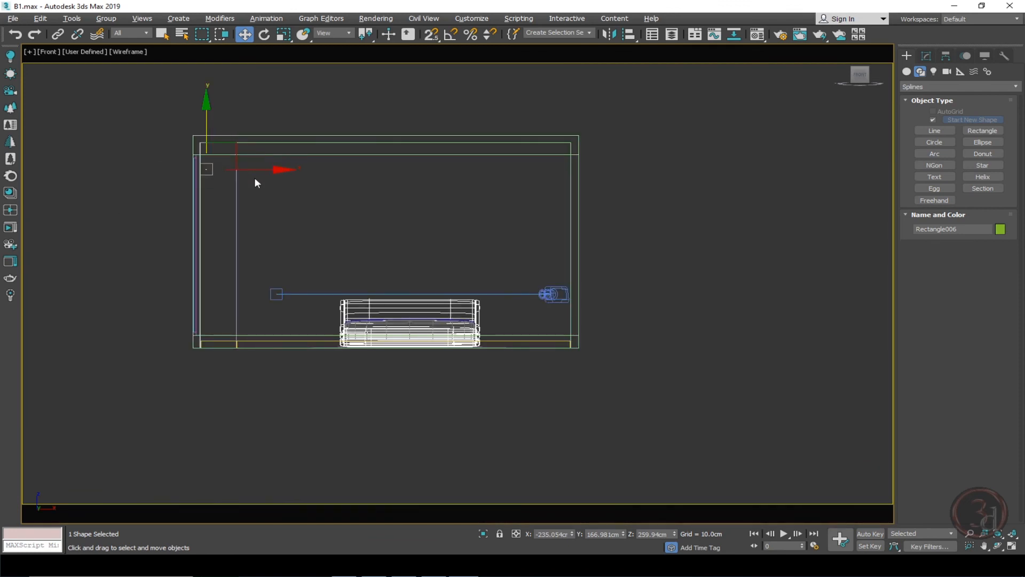
double_click(648, 534)
type("300")
key("Return")
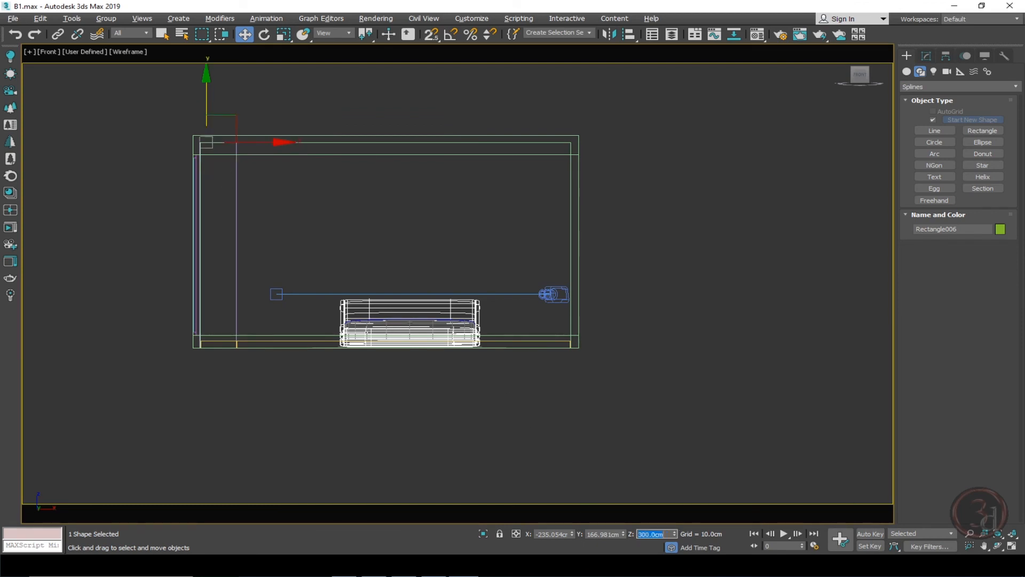
Add an Extrude modifier to the rectangle with an amount of -10.5 cm.
scroll(246, 212, "up", 5)
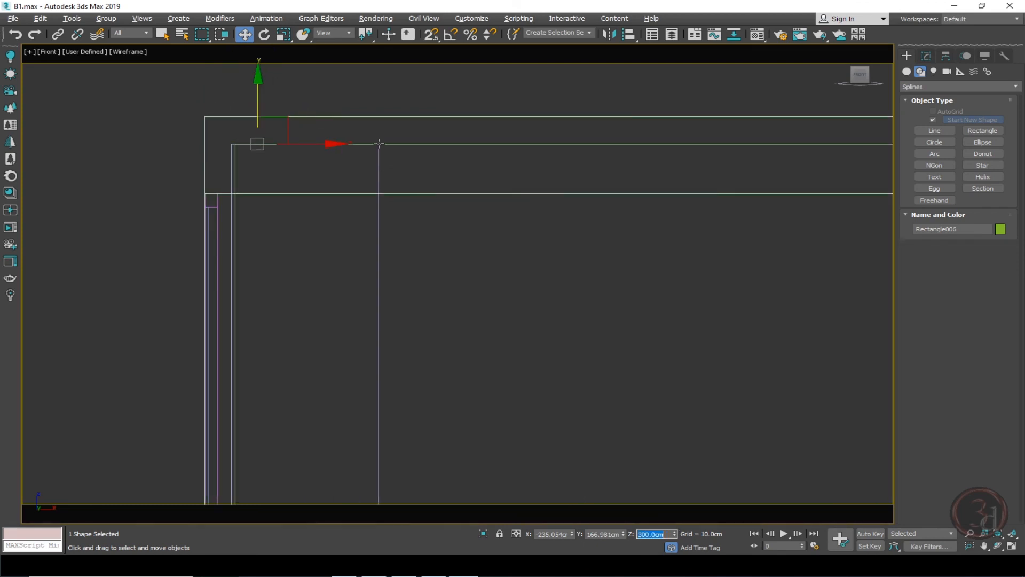
left_click(926, 56)
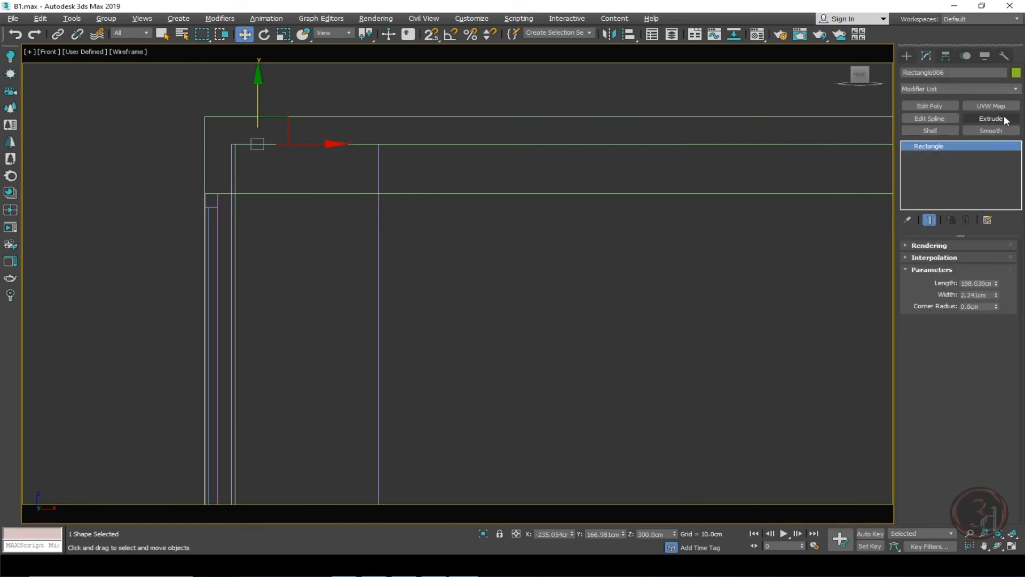
left_click(991, 118)
left_click_drag(994, 258, 997, 279)
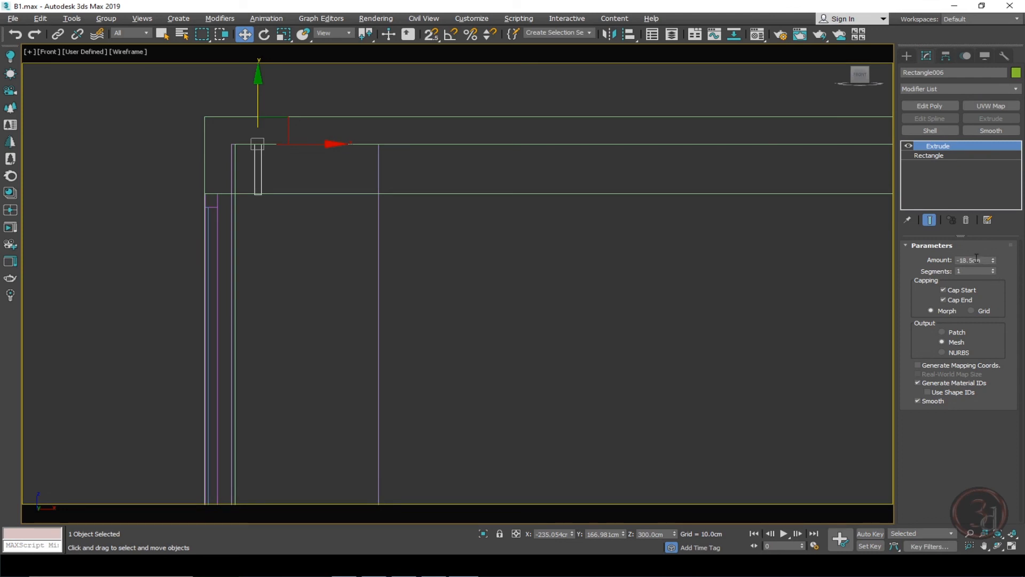
Add an Edit Poly modifier and snap the strip's lower vertices onto the wall top line, then leave vertex mode.
scroll(247, 144, "up", 4)
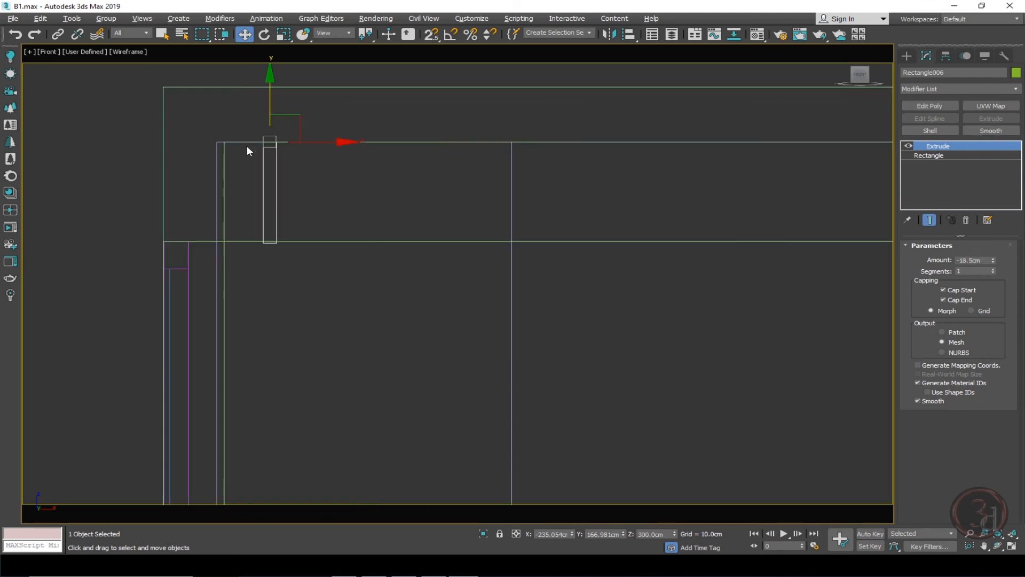
left_click(930, 105)
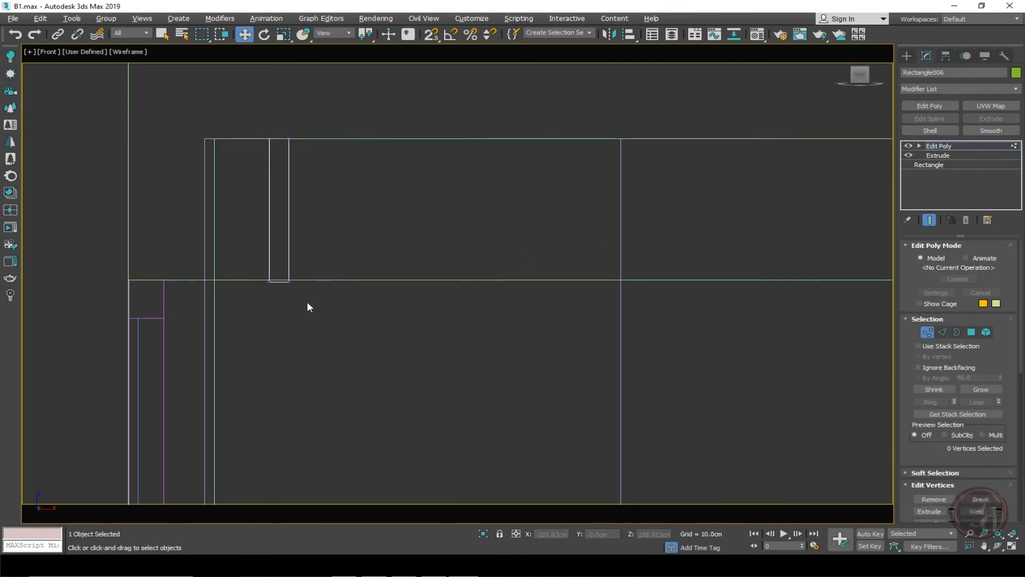
left_click_drag(351, 334, 371, 337)
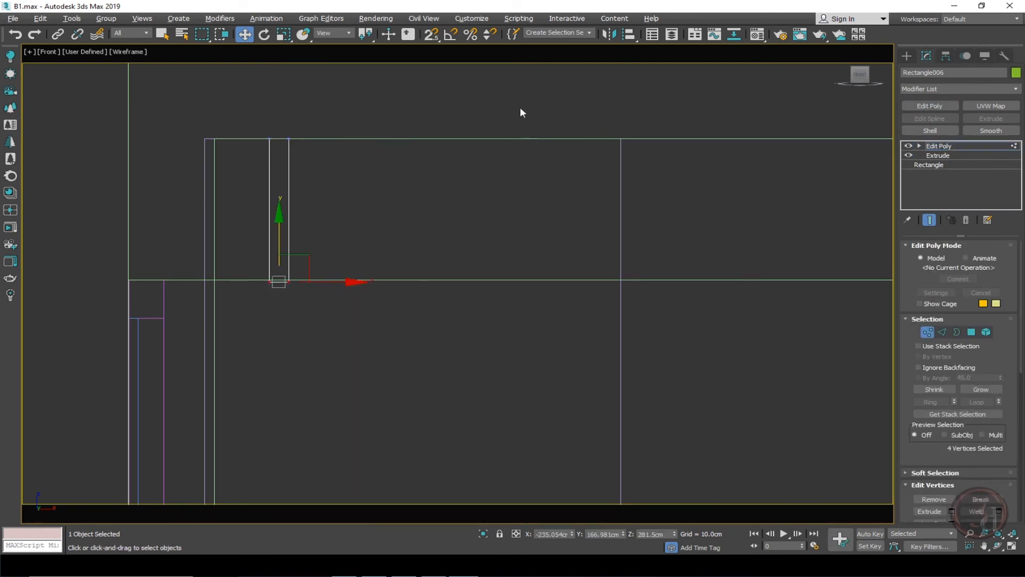
left_click(431, 35)
left_click_drag(274, 235, 165, 275)
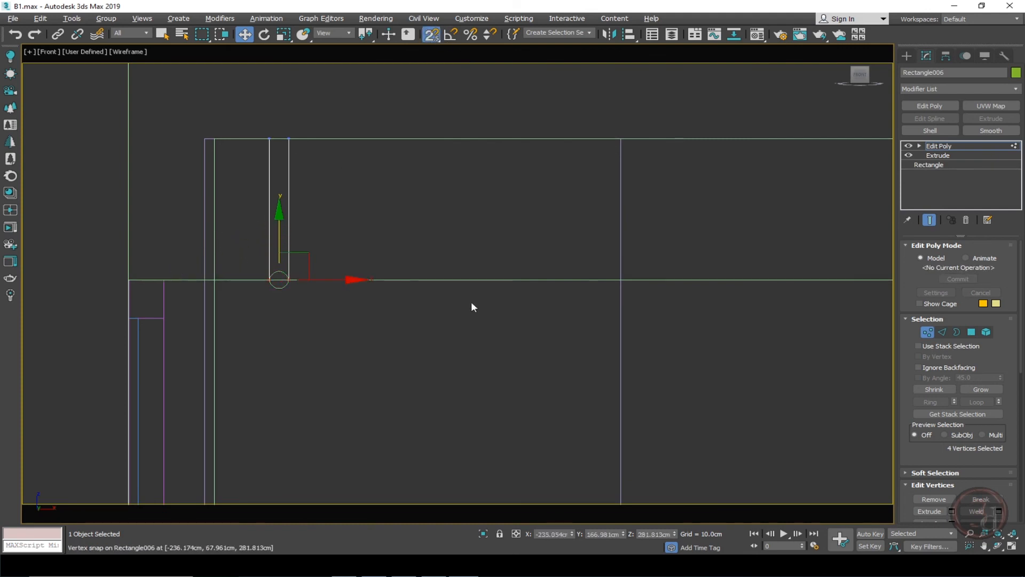
left_click(957, 145)
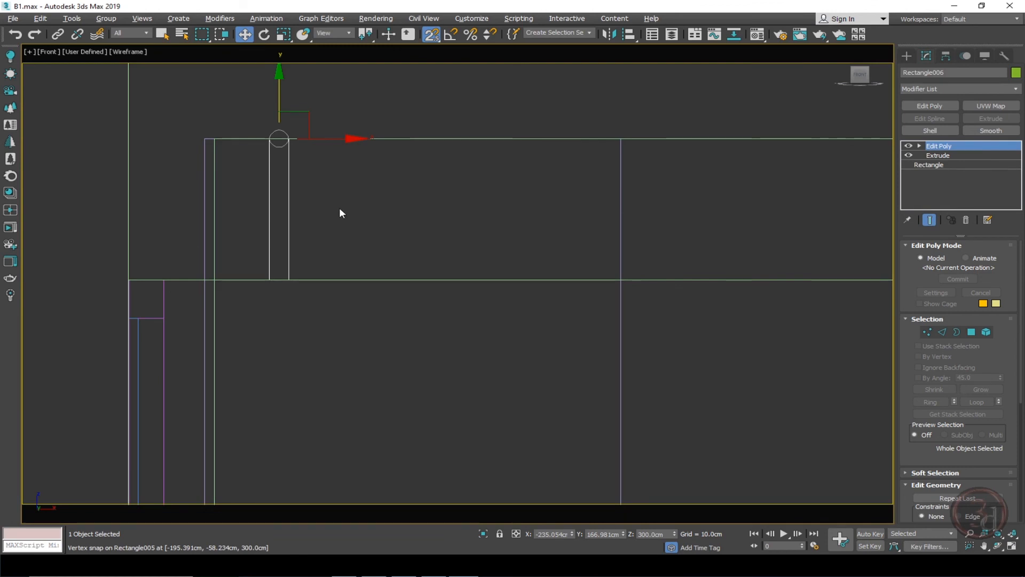
Inspect the new ceiling strip above the window in the perspective view, then return to the top wireframe view.
key("p")
key("F3")
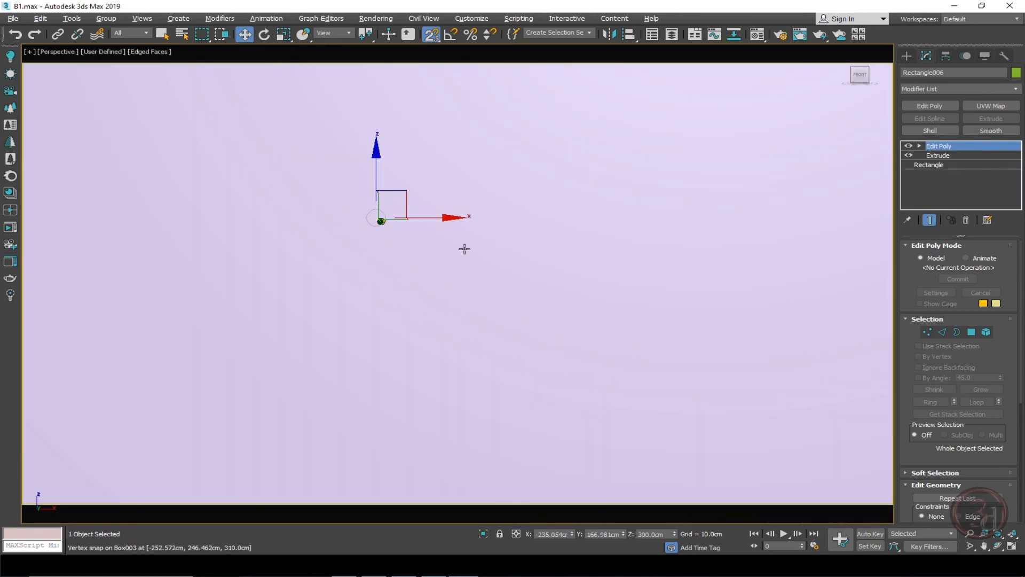
middle_click_drag(477, 258, 414, 241, "alt")
middle_click_drag(571, 315, 476, 222)
scroll(475, 222, "down", 2)
key("s")
middle_click_drag(453, 256, 464, 216, "alt")
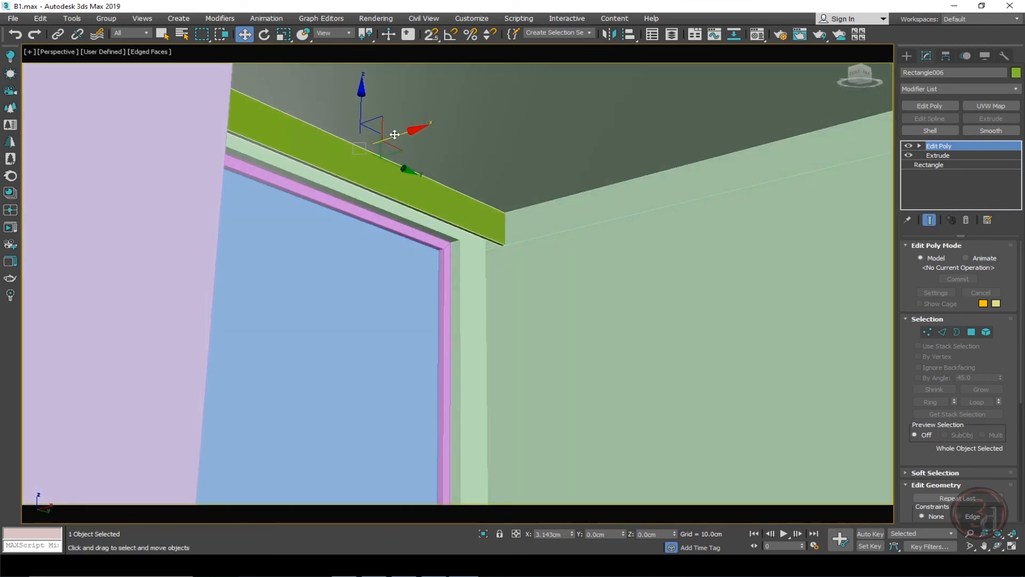
middle_click_drag(572, 277, 516, 292, "alt")
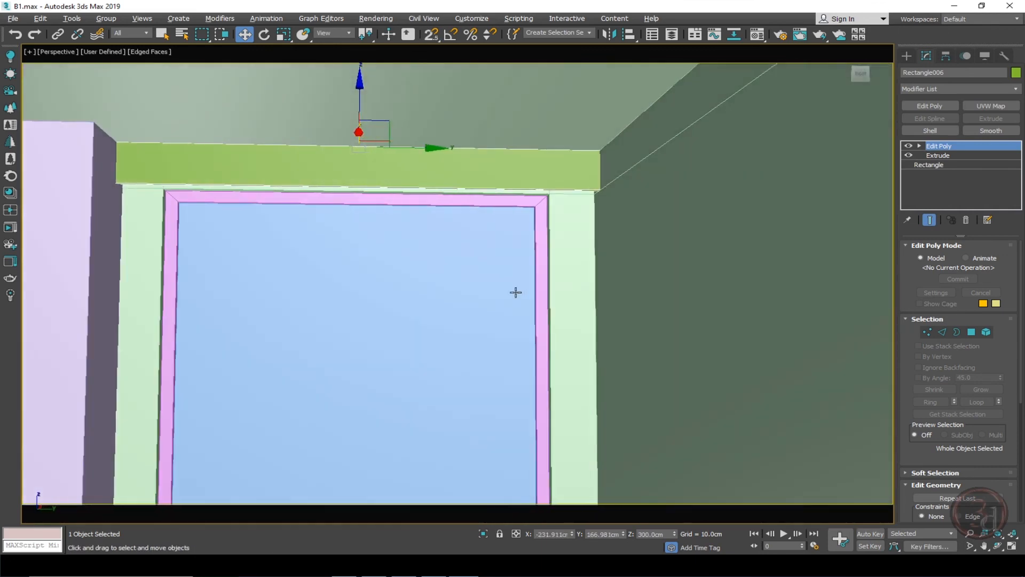
middle_click_drag(411, 264, 544, 220, "alt")
key("t")
key("F3")
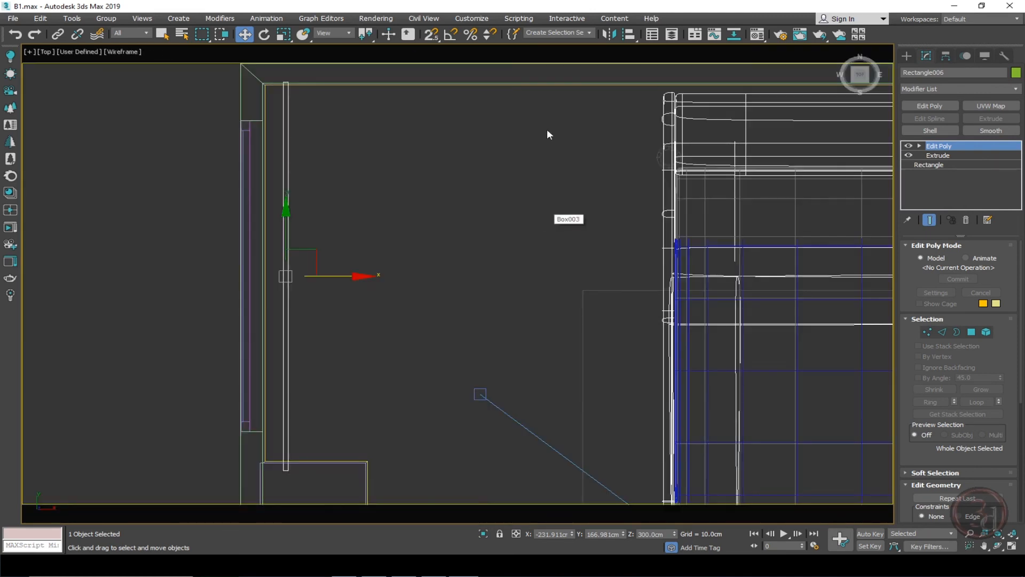
Select the ceiling strip's end vertices and move them along the wall to the room corner, then leave vertex mode.
scroll(481, 141, "down", 2)
key("1")
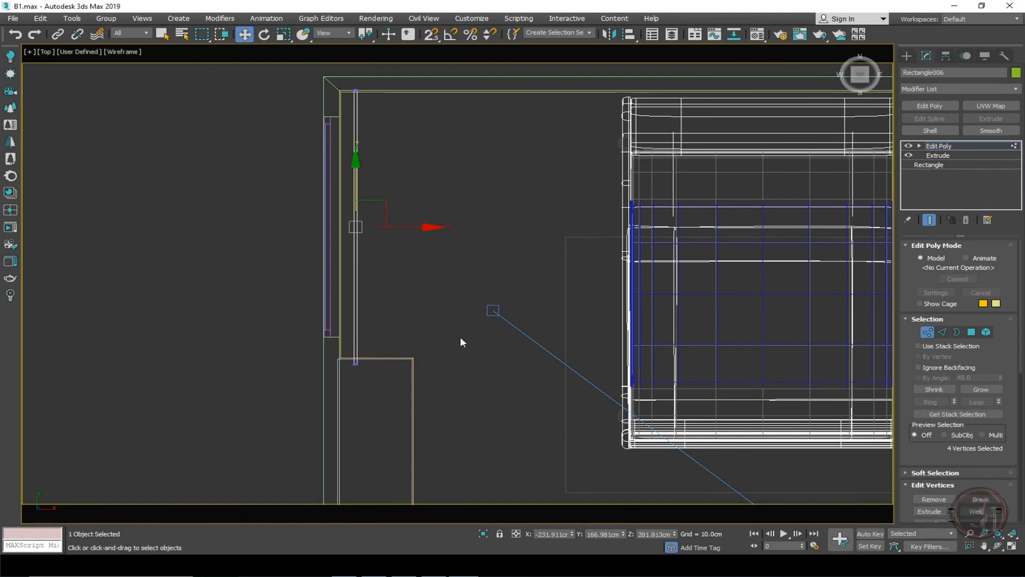
middle_click_drag(460, 336, 453, 233)
scroll(446, 233, "down", 3)
left_click_drag(405, 231, 357, 269)
left_click_drag(376, 206, 375, 394)
middle_click_drag(454, 417, 465, 247)
left_click_drag(385, 268, 386, 352)
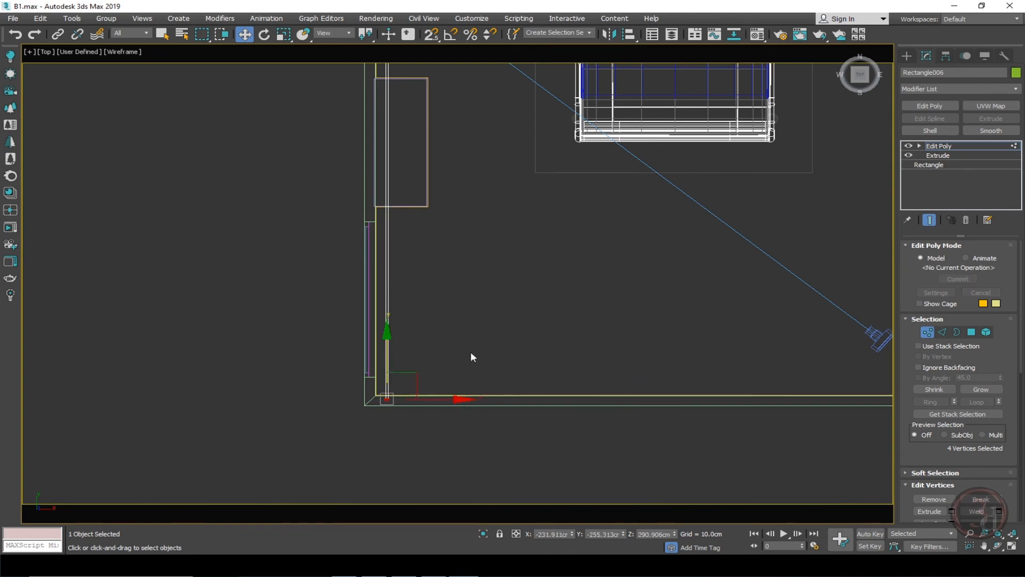
key("1")
Deselect everything and switch to the Corona camera view in shaded mode to inspect the room.
middle_click_drag(498, 263, 398, 312)
left_click(404, 314)
key("c")
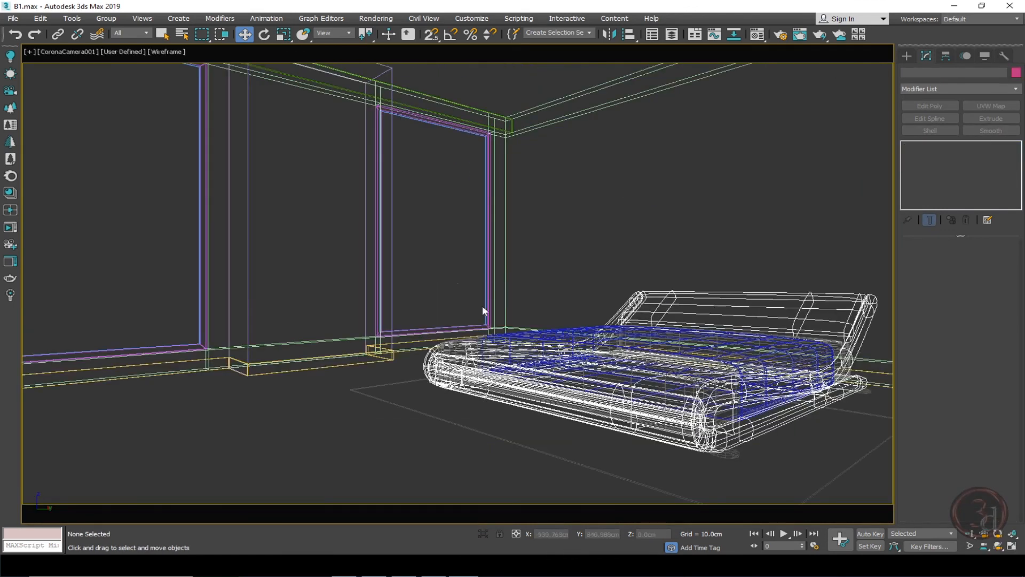
key("F3")
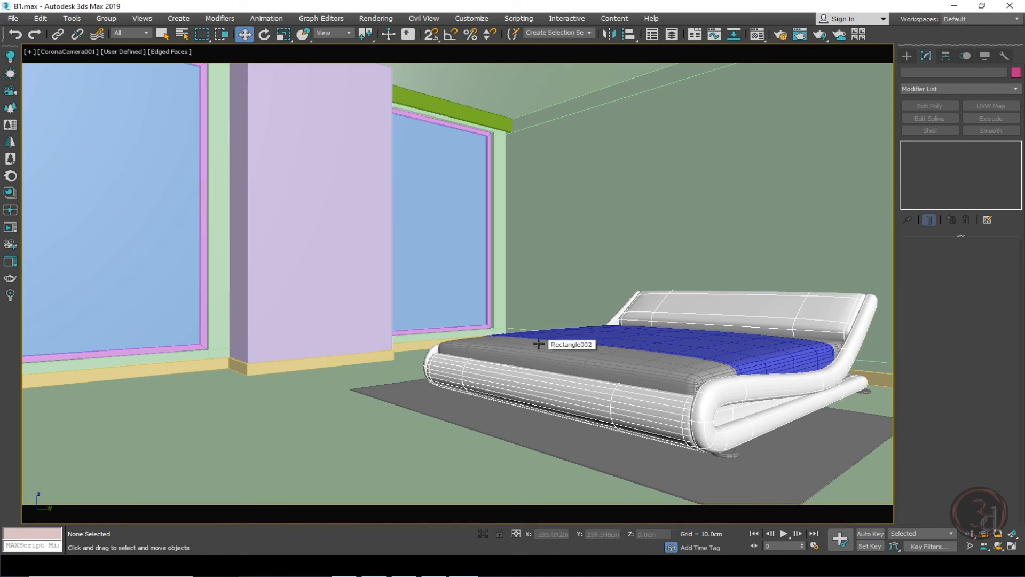
left_click(293, 404)
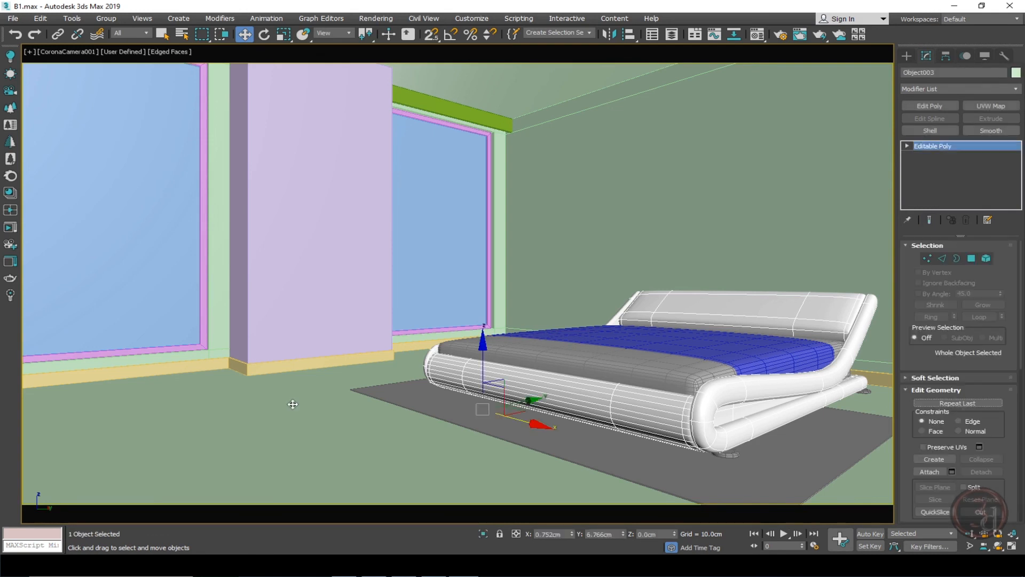
left_click_drag(484, 353, 522, 110)
key("ctrl+z")
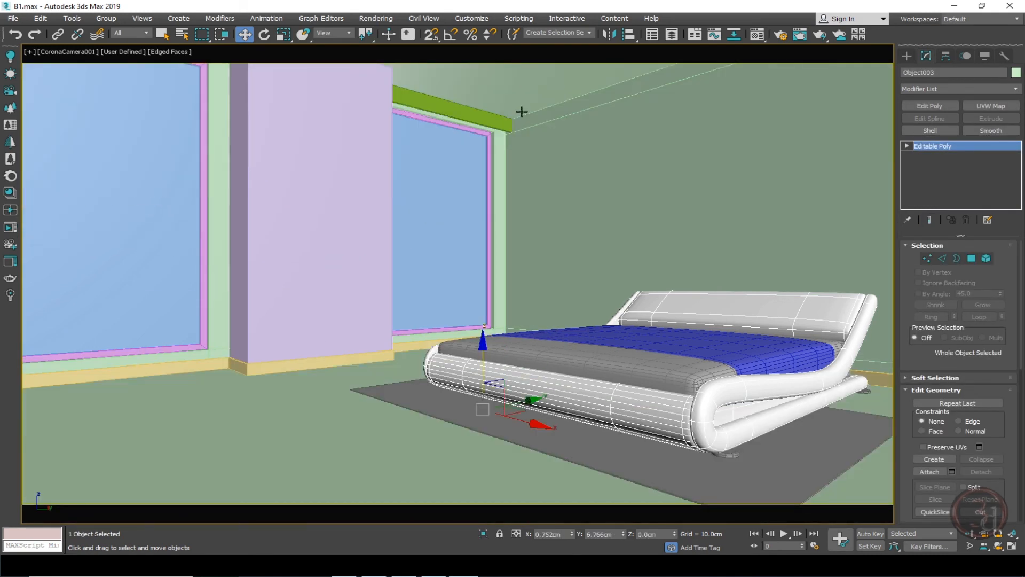